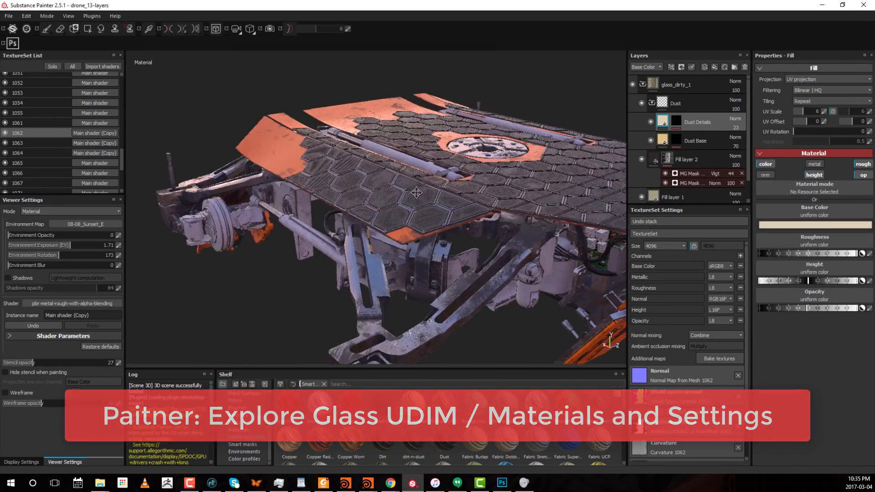
Solo texture set 1061 and examine its woven hexagonal panels on the drone's deck
alt+middle_drag(417, 192, 413, 198)
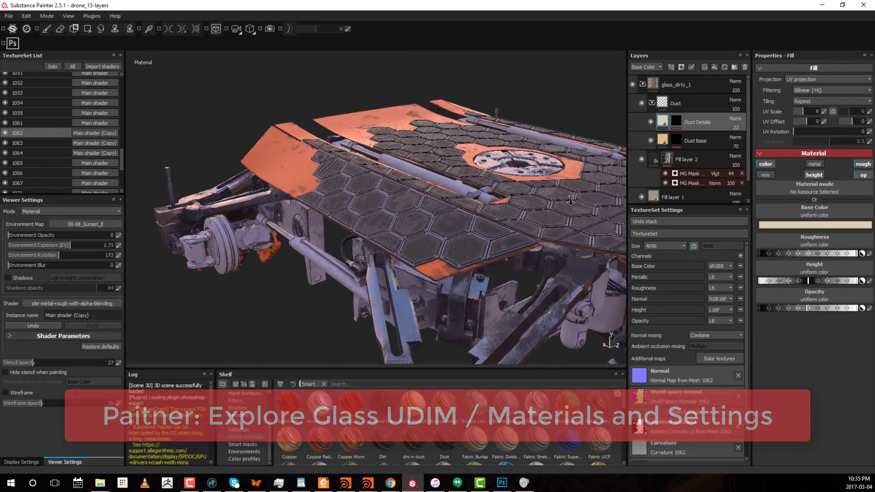
alt+right_drag(413, 198, 400, 184)
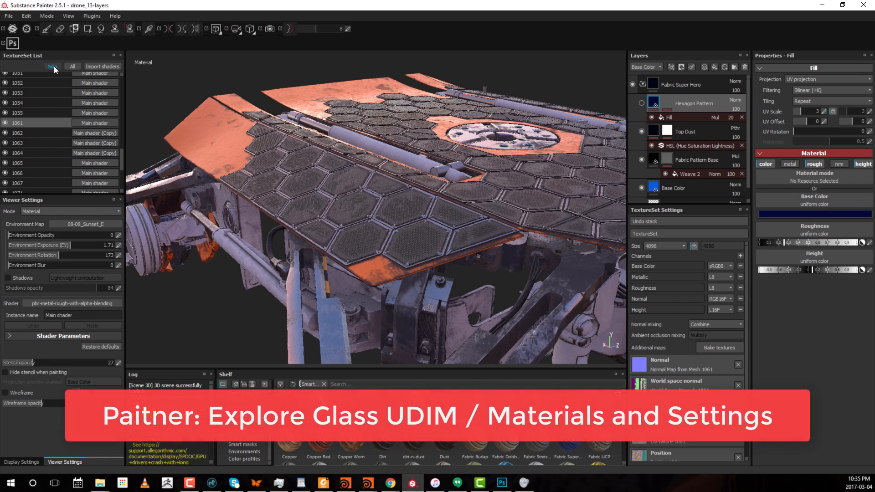
click(54, 66)
alt+drag(302, 159, 334, 167)
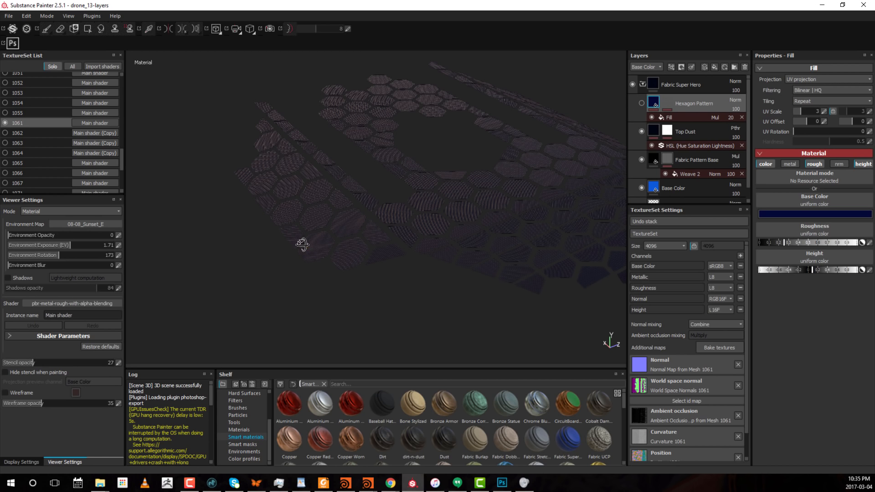
alt+drag(303, 245, 379, 288)
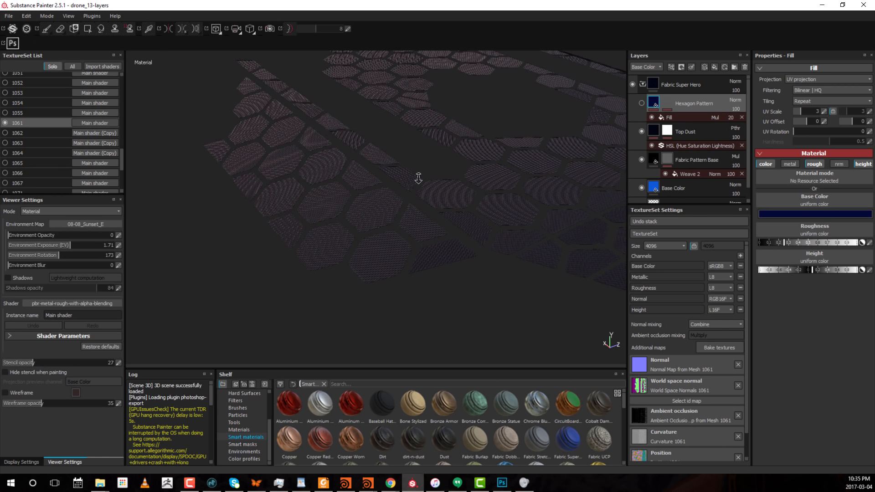
alt+drag(416, 178, 515, 80)
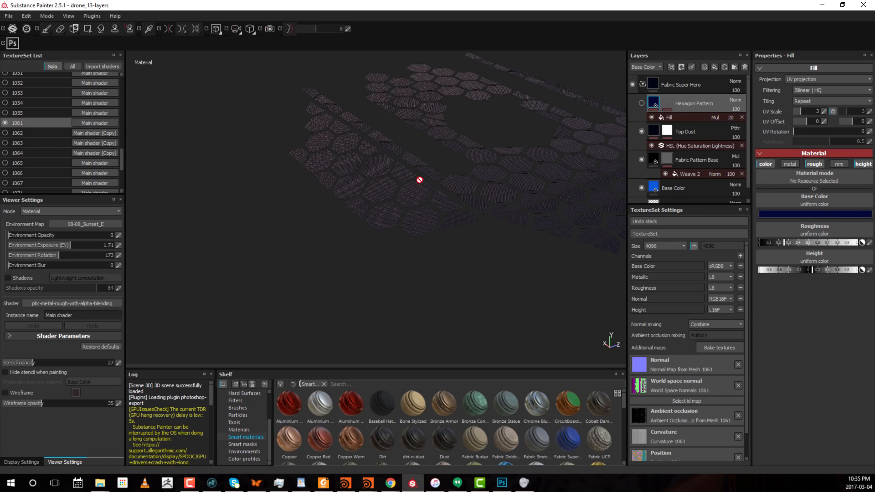
alt+drag(418, 183, 496, 242)
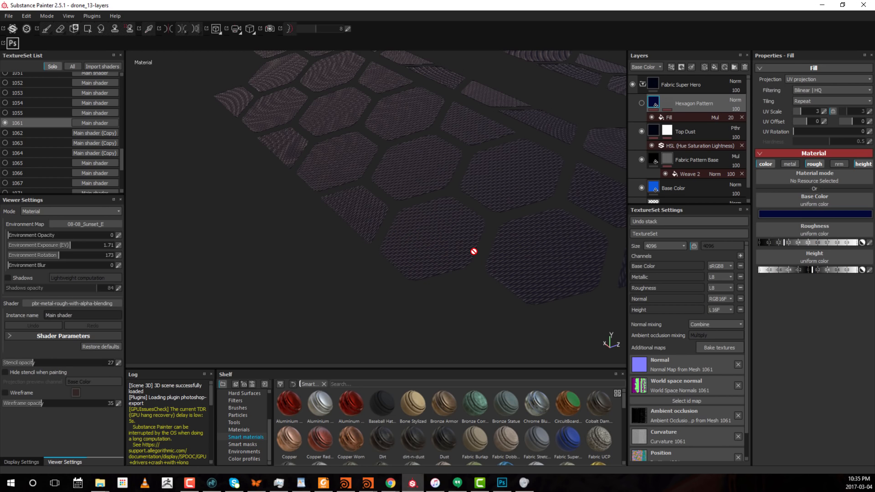
Isolate the glass texture set 1062 and make texture sets 1063 and 1064 visible alongside it
click(29, 132)
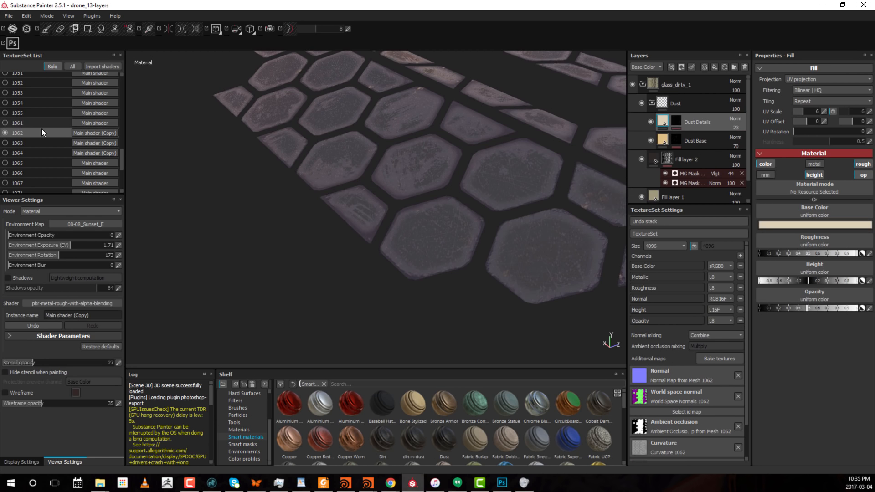
alt+right_drag(496, 162, 295, 182)
alt+middle_drag(438, 171, 344, 199)
alt+right_drag(470, 184, 241, 197)
alt+middle_drag(351, 182, 388, 199)
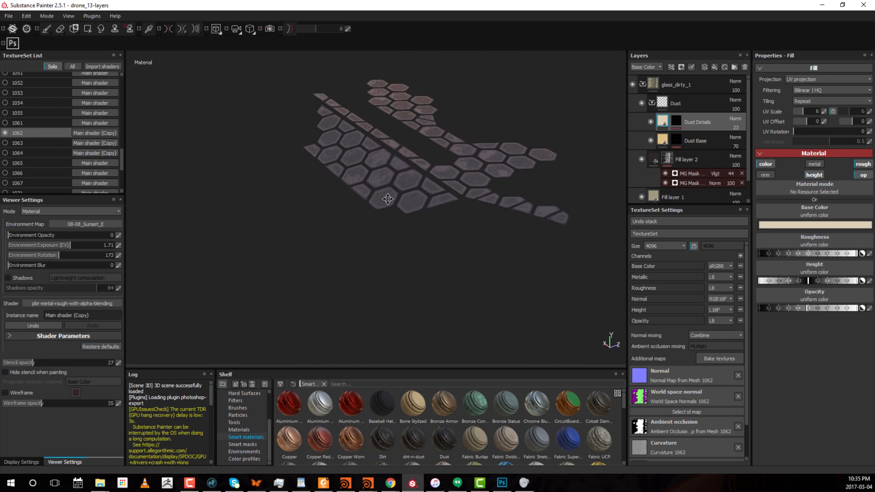
alt+right_drag(387, 200, 383, 238)
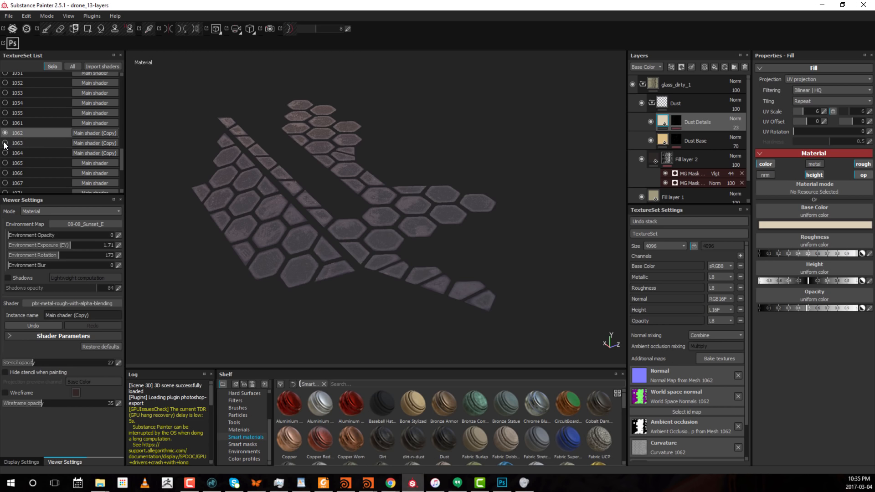
click(5, 143)
click(5, 153)
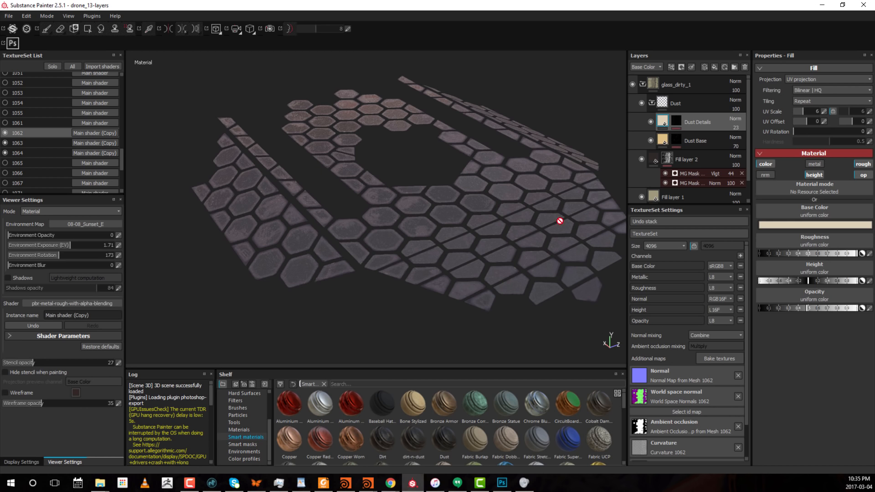
Inspect the glass hexagons up close, make texture set 1061 visible beneath them, and examine the weave through the glass
scroll(358, 252, up, 8)
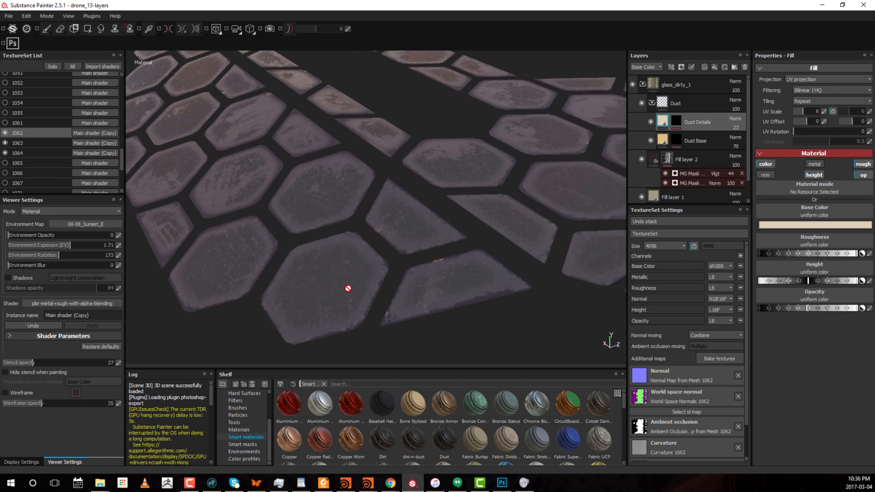
scroll(348, 288, up, 6)
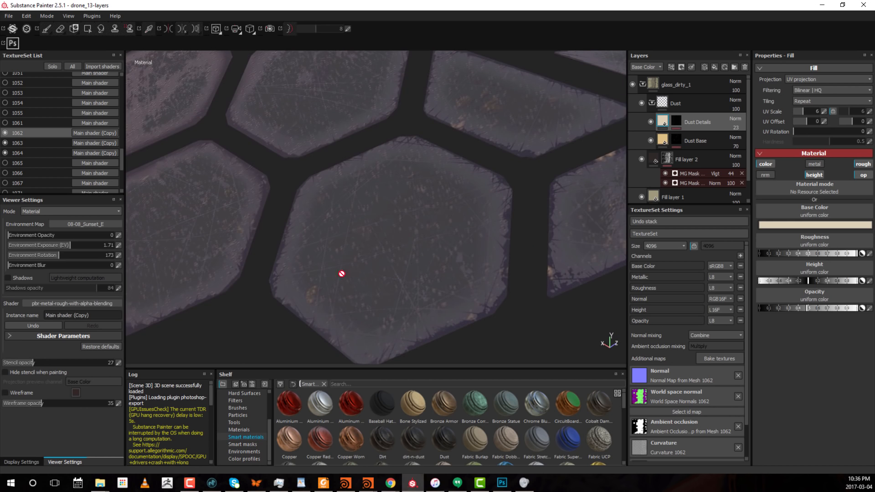
scroll(330, 200, down, 3)
alt+drag(426, 238, 307, 247)
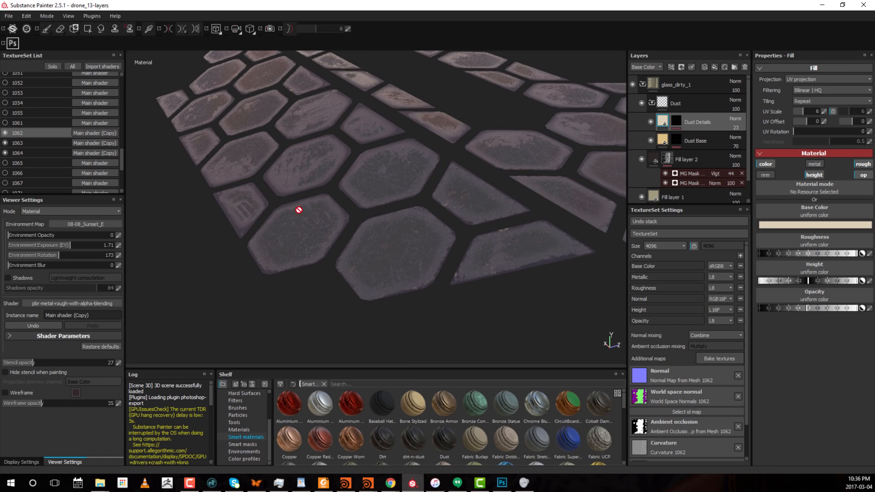
alt+drag(299, 209, 307, 208)
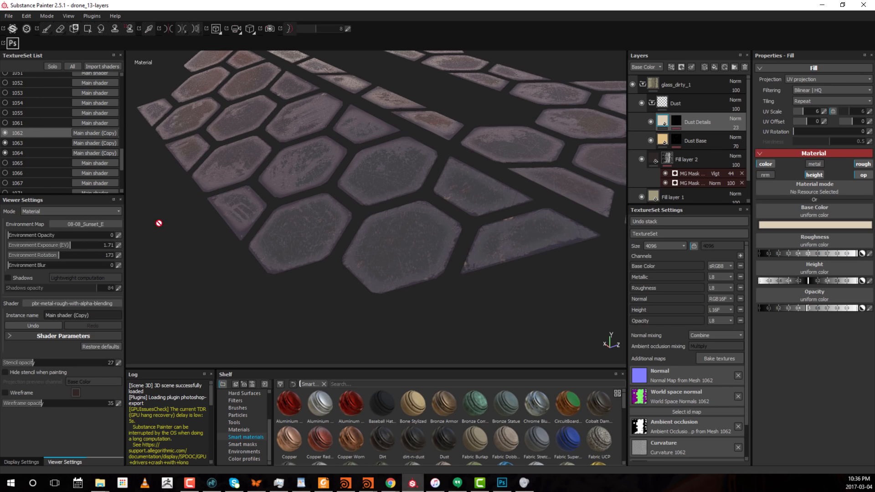
click(5, 123)
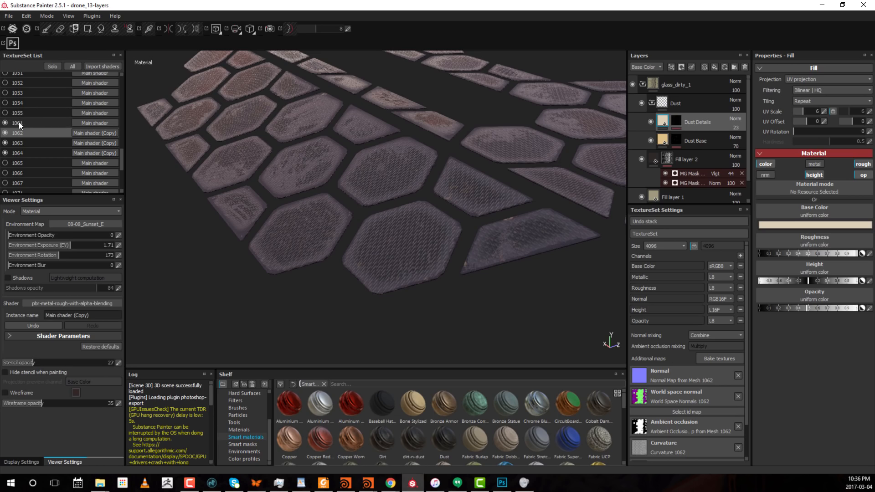
alt+drag(328, 189, 303, 170)
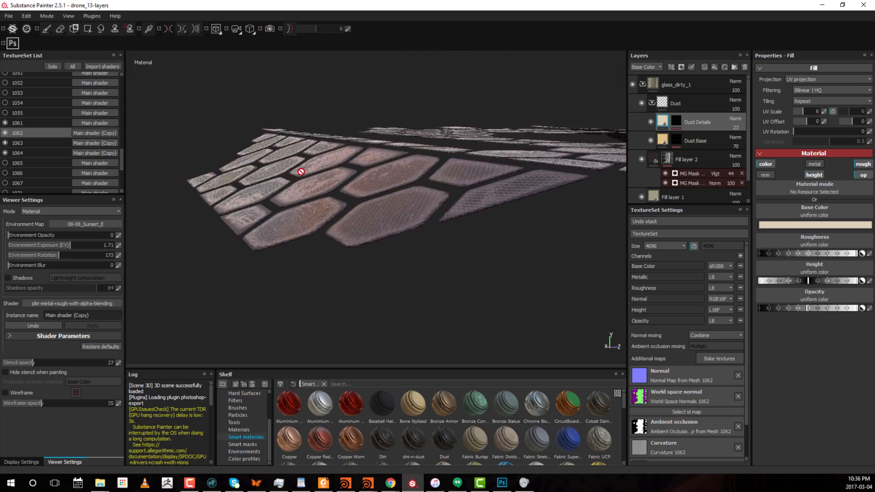
alt+right_drag(303, 170, 420, 227)
alt+drag(419, 227, 438, 265)
alt+right_drag(438, 228, 550, 251)
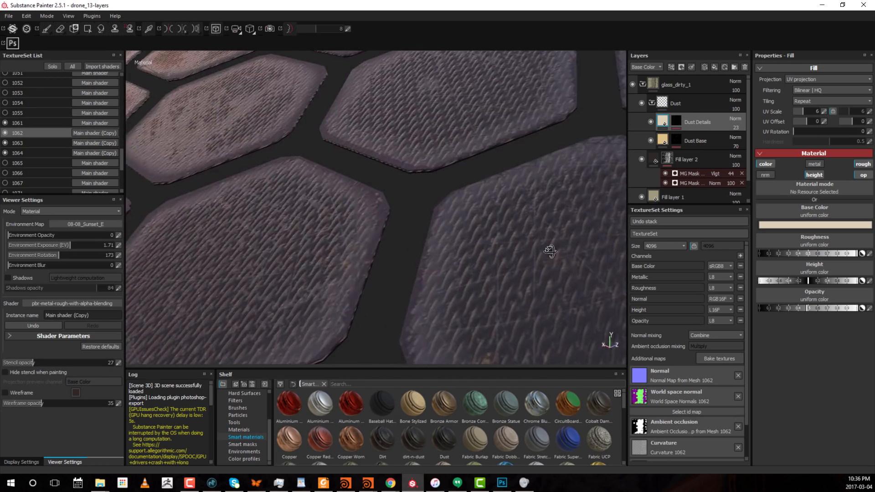
alt+middle_drag(551, 250, 415, 224)
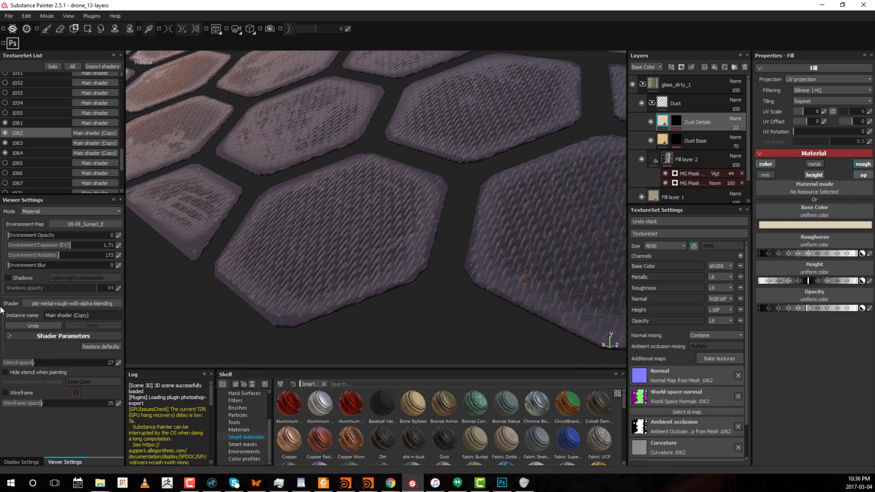
Switch the Main shader (Copy) instance to the pbr-metal-rough shader and inspect the glass hexagons
drag(38, 194, 38, 174)
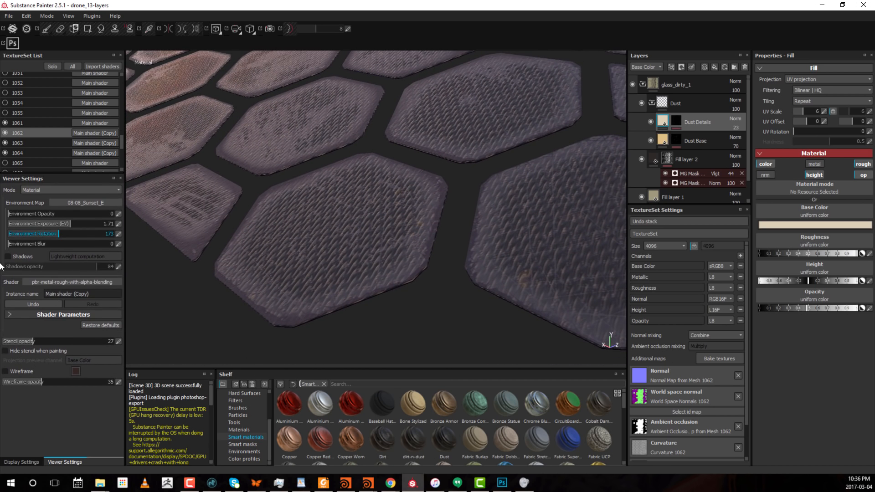
click(83, 281)
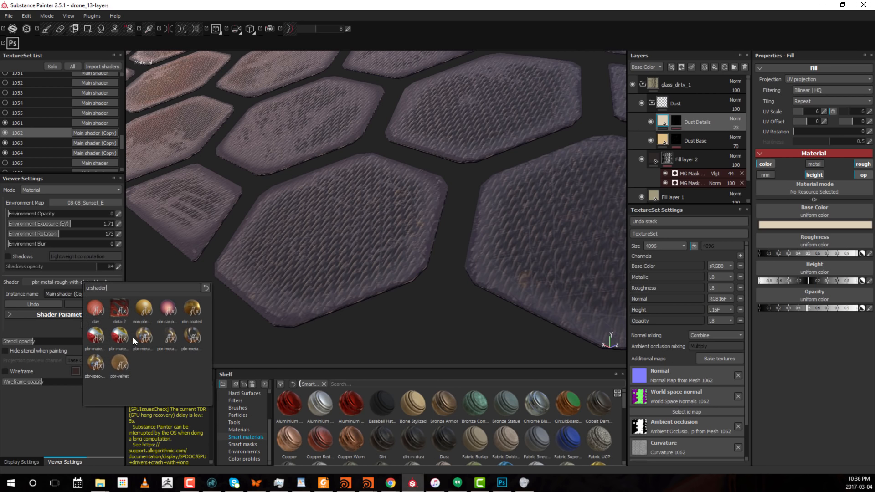
mouse_move(149, 337)
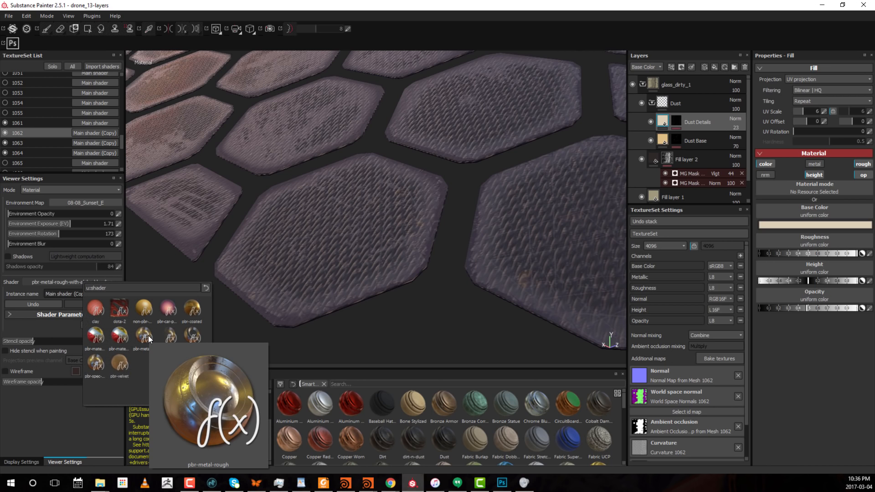
click(150, 339)
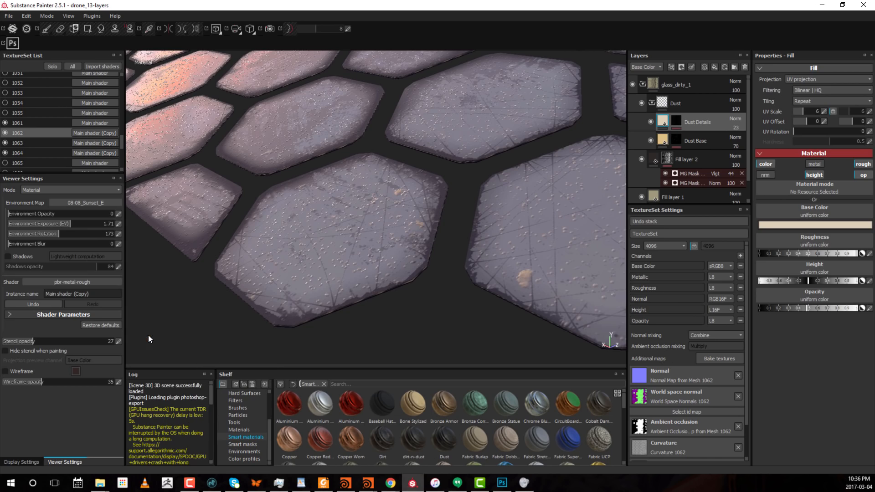
alt+right_drag(389, 231, 349, 207)
alt+middle_drag(349, 206, 356, 286)
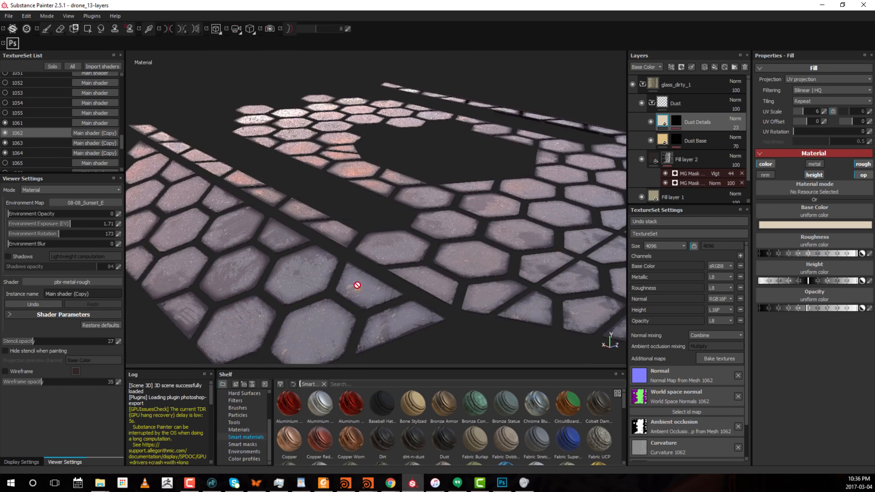
alt+drag(355, 286, 374, 260)
alt+middle_drag(373, 260, 534, 224)
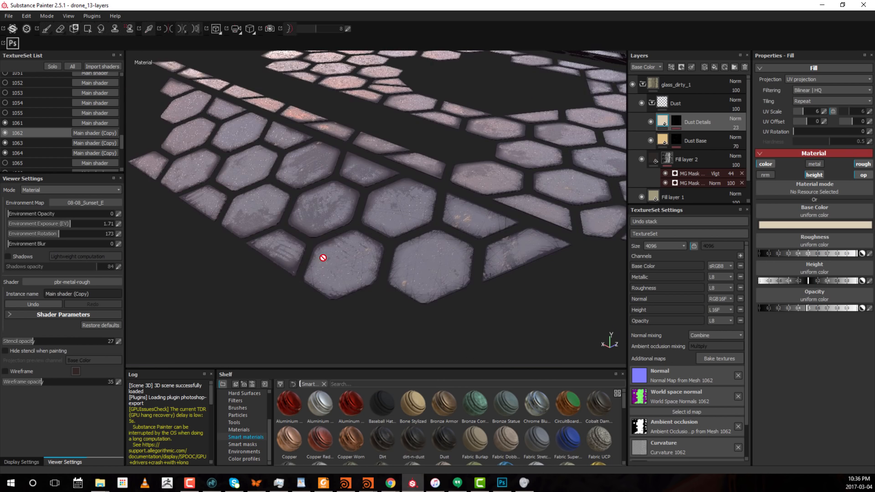
alt+right_drag(323, 259, 266, 283)
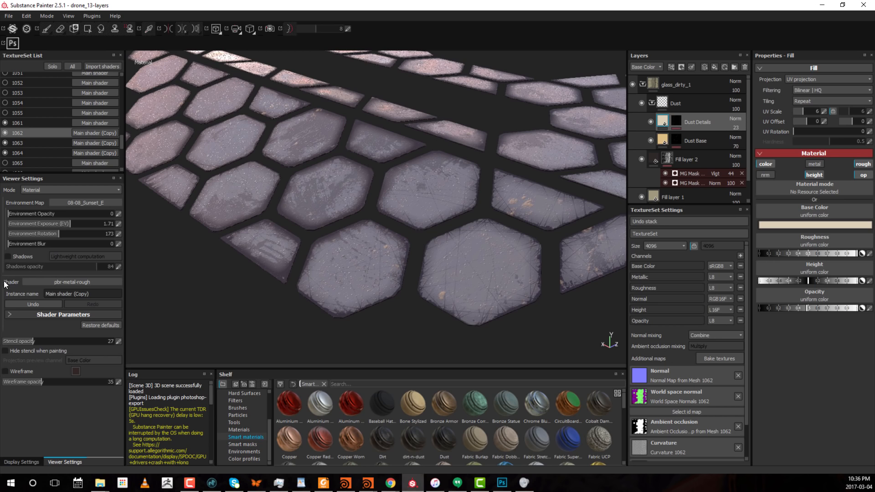
Set the Main shader (Copy) instance to pbr-metal-rough-with-alpha-blending
click(70, 281)
mouse_move(154, 334)
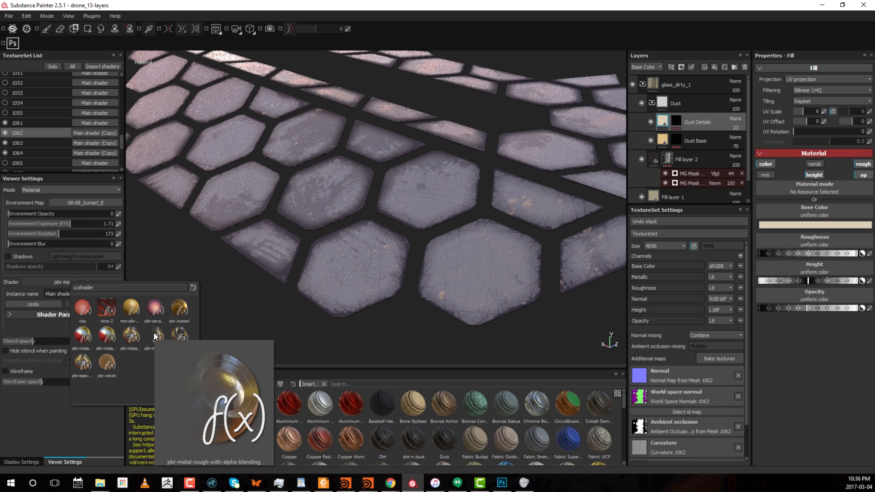
click(155, 333)
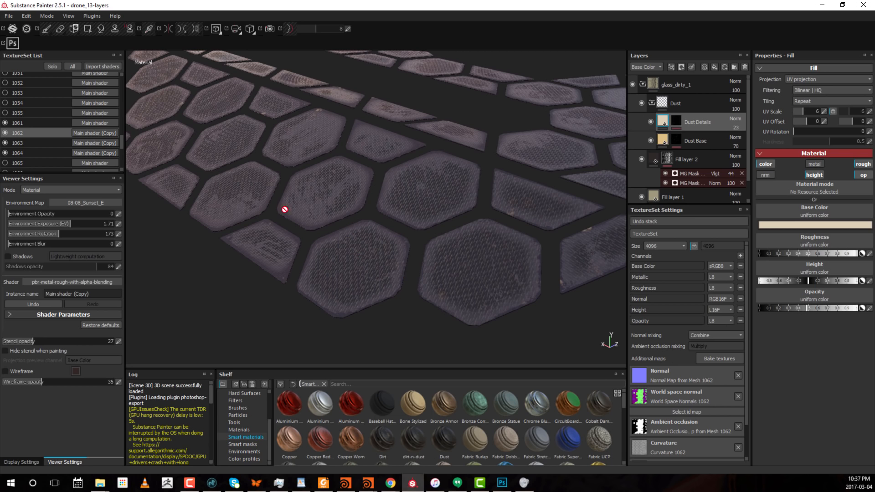
Review the channels of texture set 1062 and the list of additional channels it can take
click(35, 121)
click(38, 132)
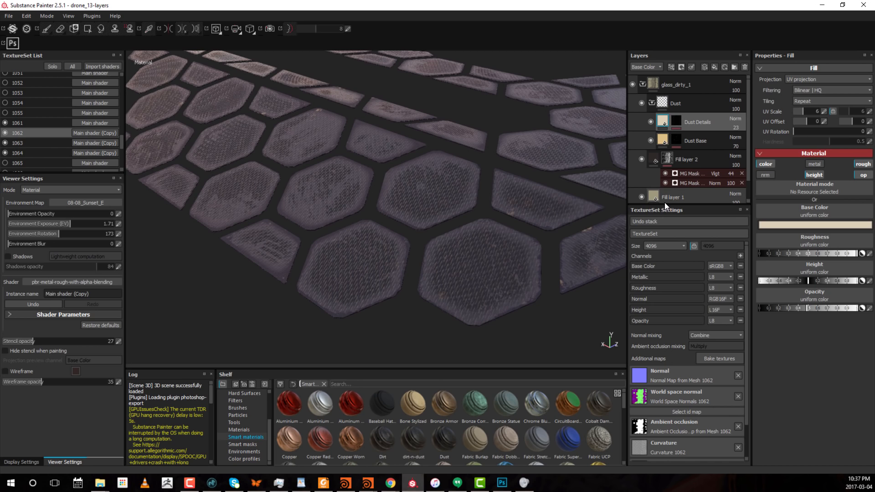
mouse_move(666, 204)
mouse_down()
mouse_move(676, 197)
mouse_move(676, 174)
mouse_move(676, 192)
mouse_up()
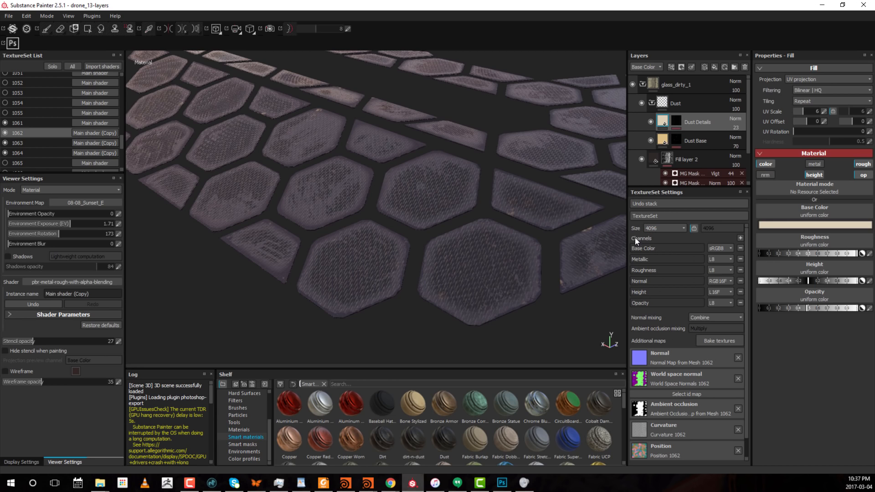
click(741, 238)
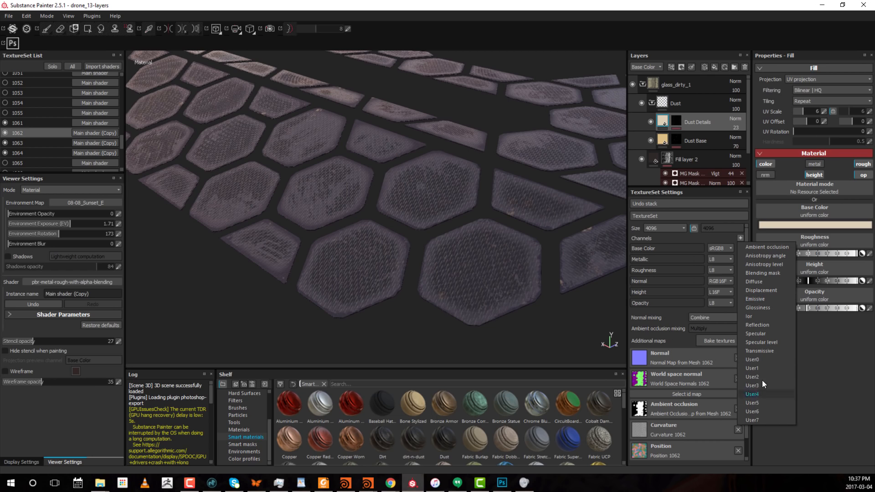
click(653, 316)
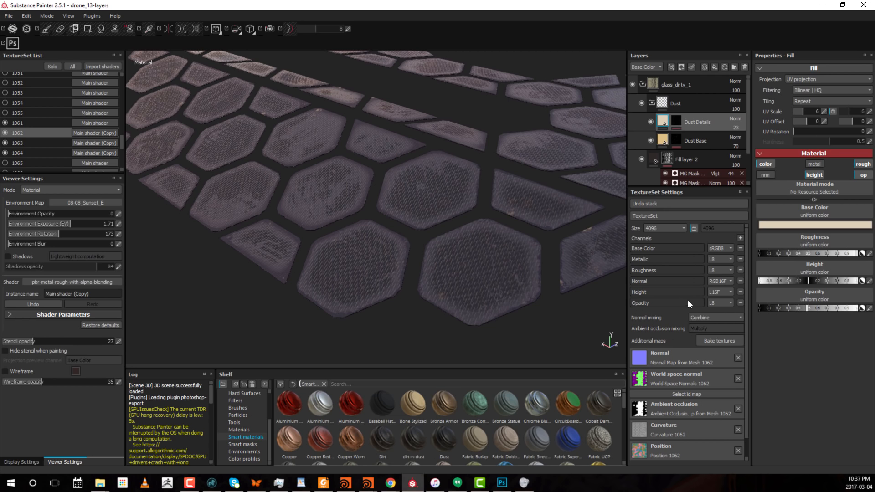
Add an Opacity channel to texture set 1061 and open the list of further available channels
click(33, 123)
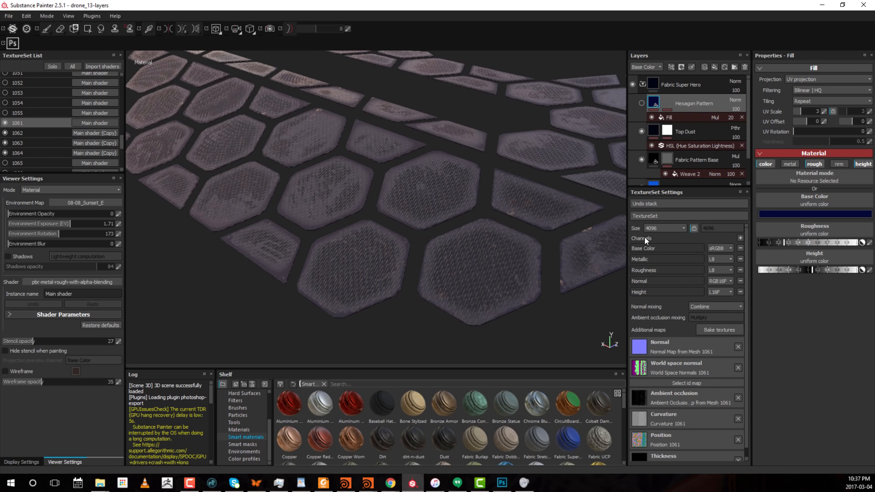
click(739, 237)
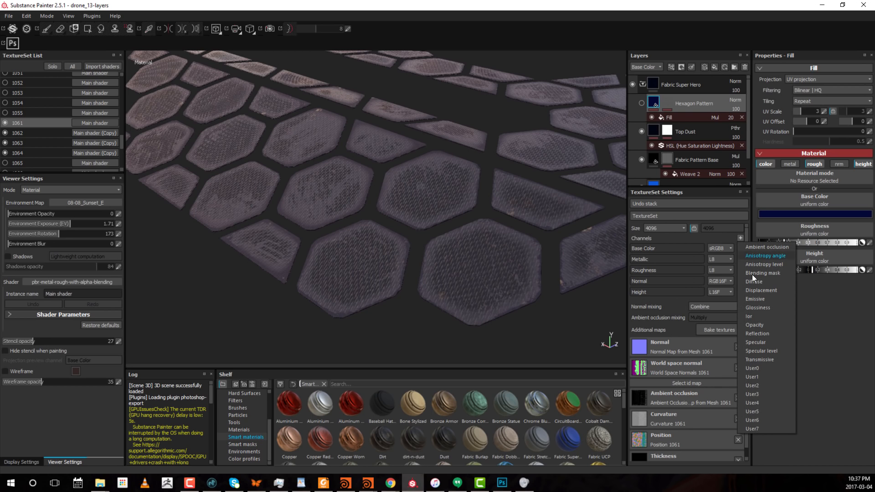
click(756, 325)
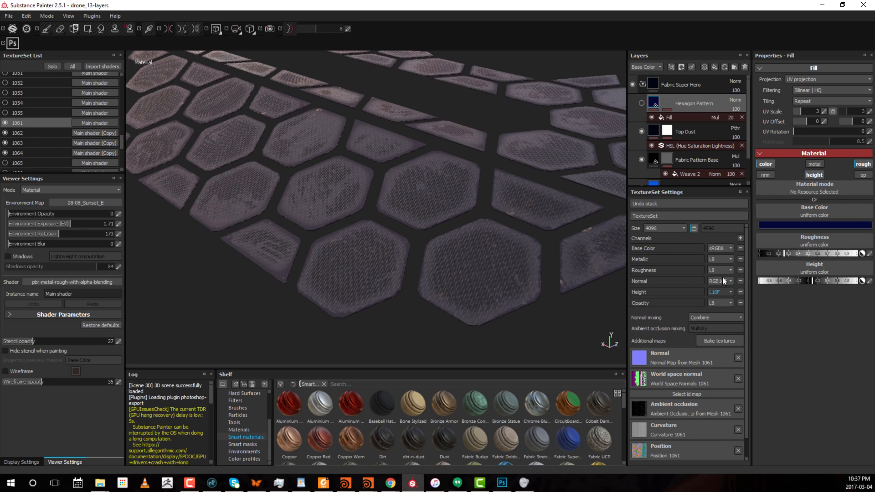
click(740, 238)
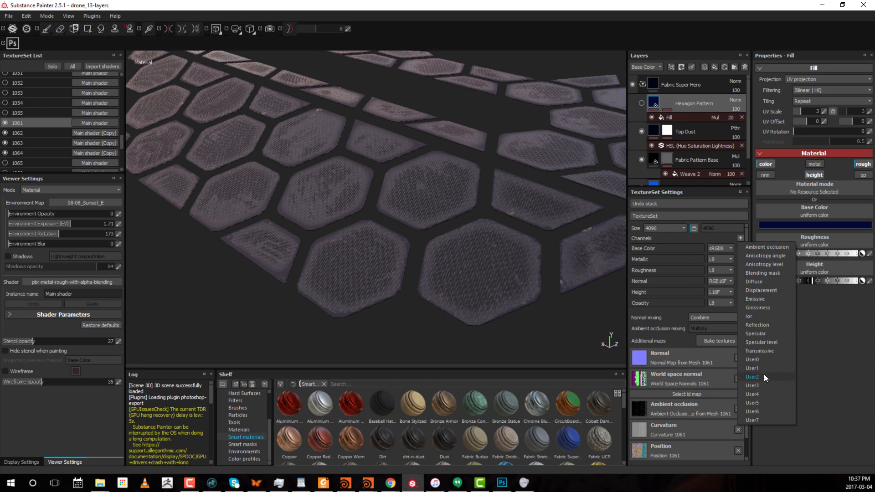
Remove the Opacity channel from texture set 1061 and check the channels offered in its layer stack
click(644, 306)
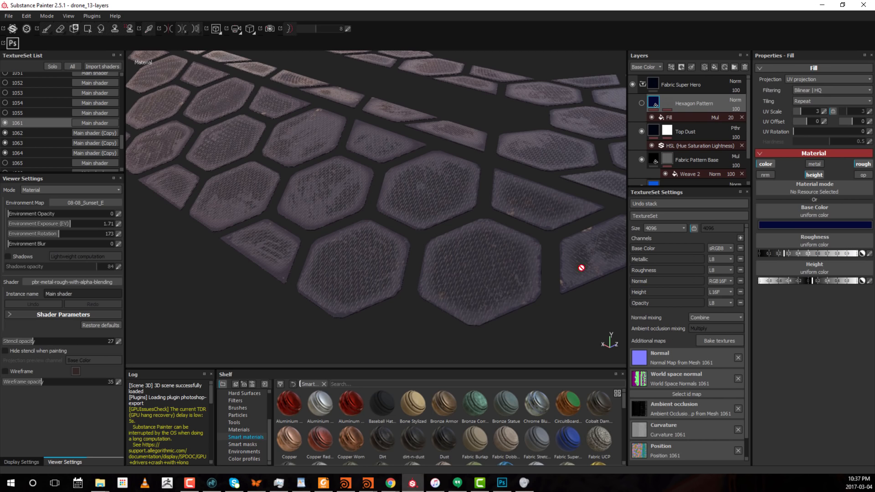
click(741, 302)
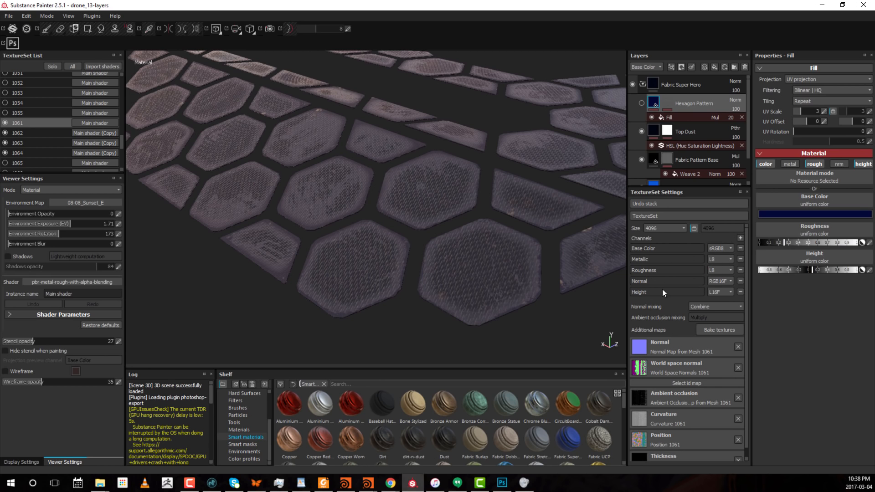
click(643, 66)
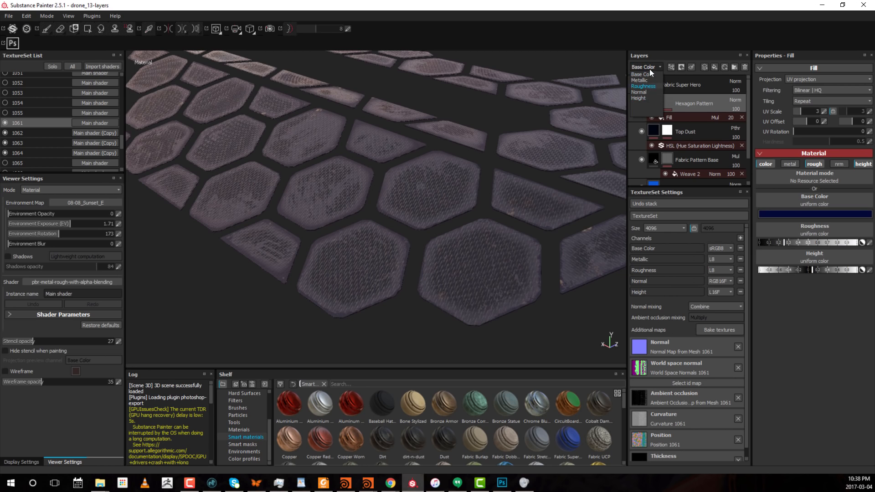
click(797, 348)
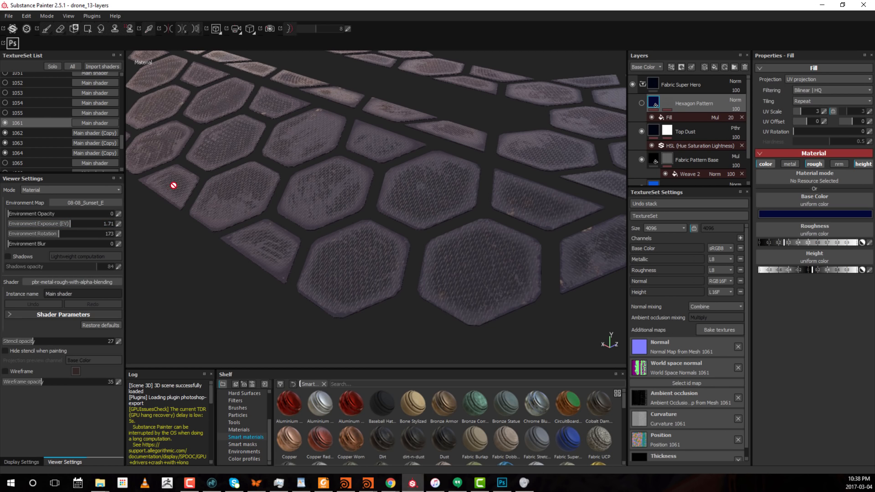
Show all texture sets of the drone again
click(75, 68)
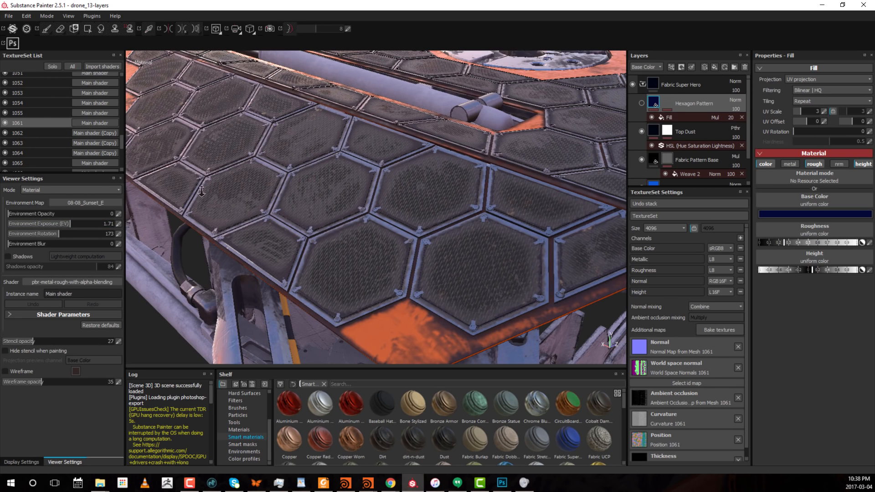
scroll(389, 218, down, 5)
mouse_move(389, 219)
alt+mouse_down()
mouse_move(422, 234)
mouse_move(397, 223)
alt+mouse_up()
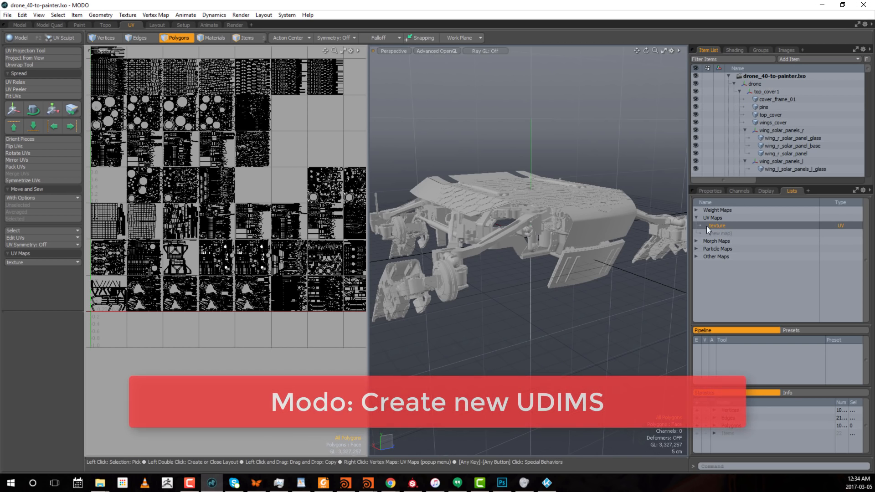
In MODO, switch to item selection and select the glass lens item on the ball-shaped camera beside the right wheel
alt+middle_drag(424, 268, 466, 264)
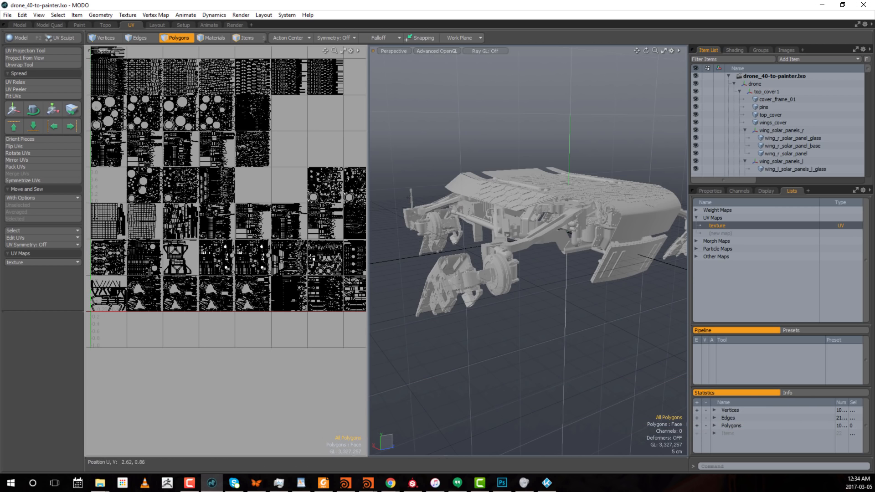
alt+right_drag(223, 255, 176, 249)
alt+middle_drag(265, 222, 212, 228)
alt+right_drag(201, 247, 242, 241)
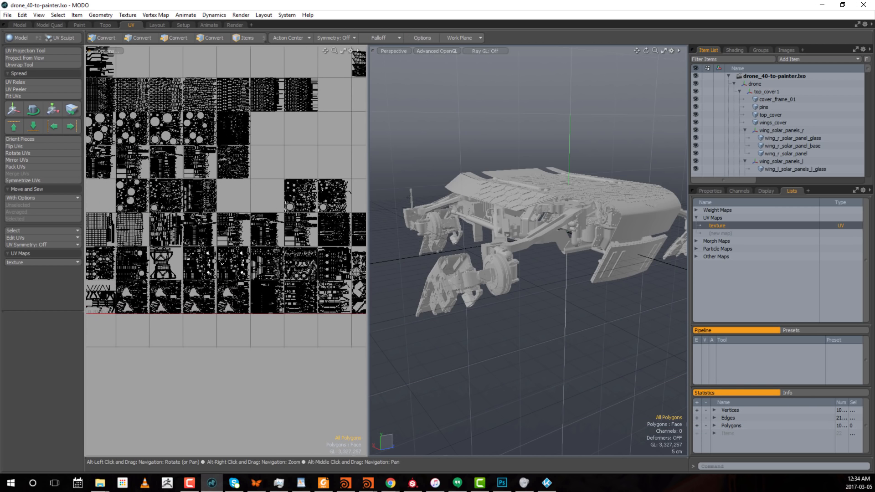
alt+middle_drag(228, 237, 275, 218)
click(250, 38)
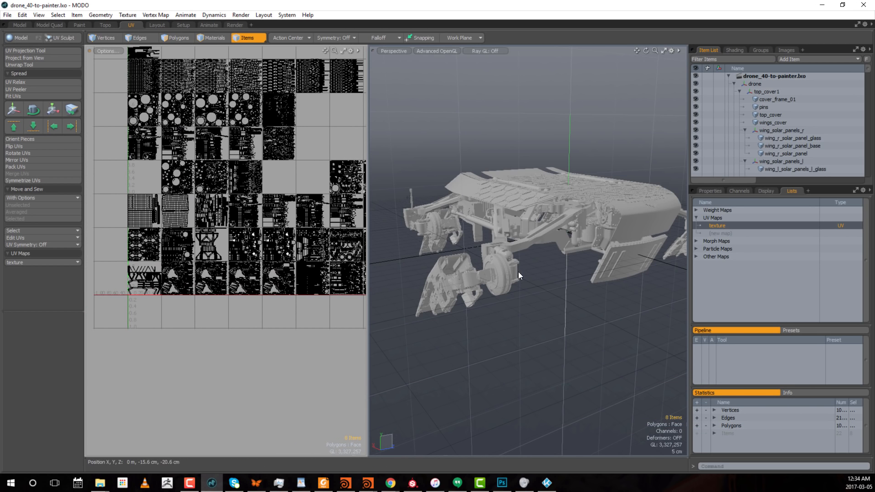
alt+right_drag(459, 271, 506, 264)
alt+drag(506, 264, 478, 256)
alt+right_drag(447, 241, 482, 229)
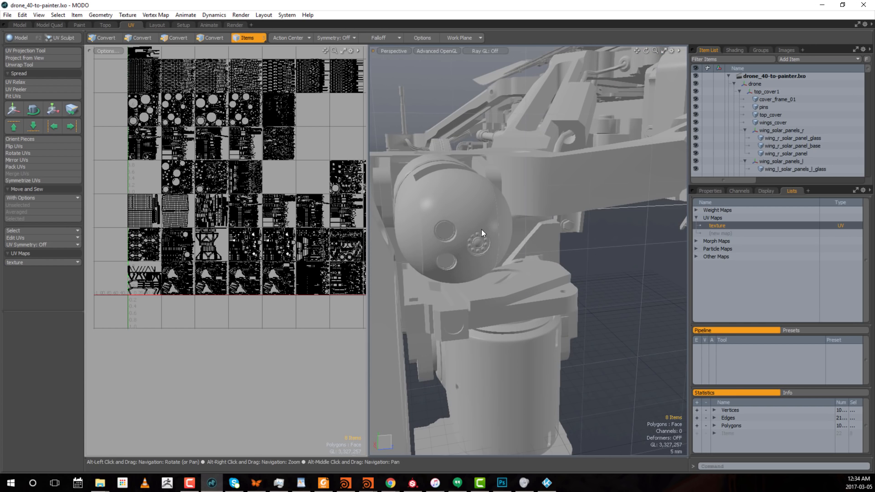
click(445, 234)
alt+drag(461, 238, 488, 241)
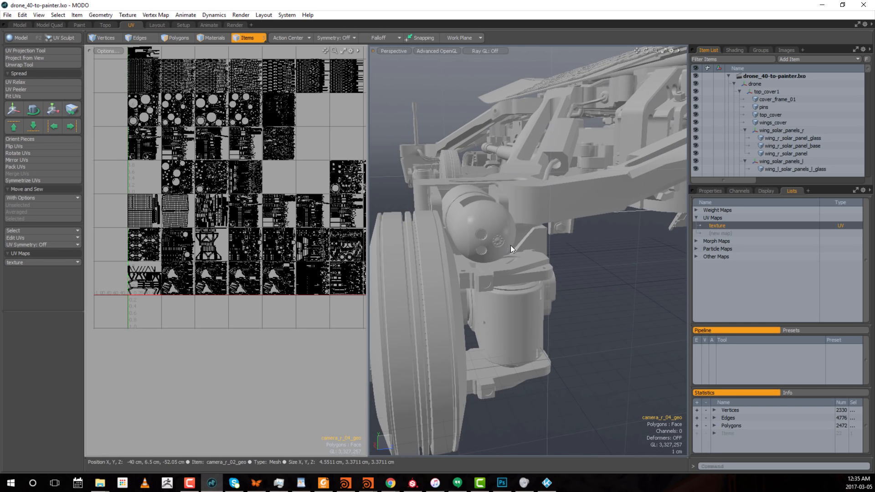
Add the two round glass domes of the right body camera and the lenses on the camera head below to the selection
alt+drag(540, 240, 448, 234)
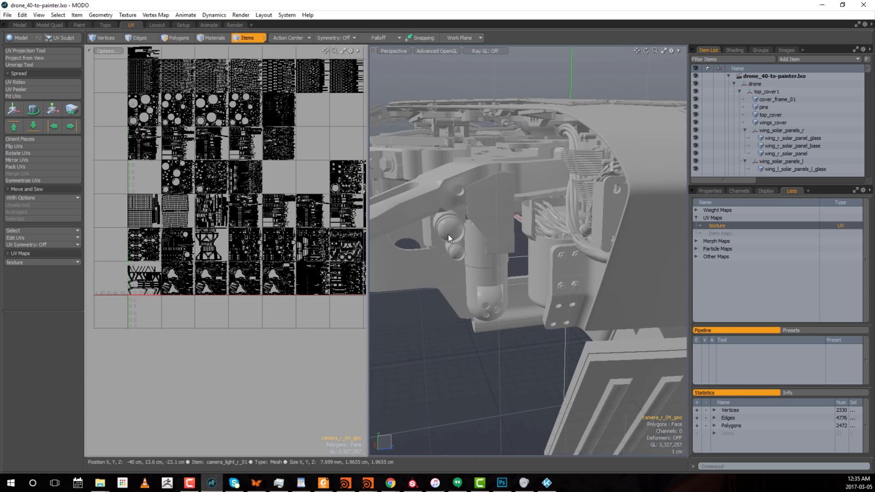
shift+click(448, 234)
alt+right_drag(450, 257, 494, 255)
shift+click(439, 267)
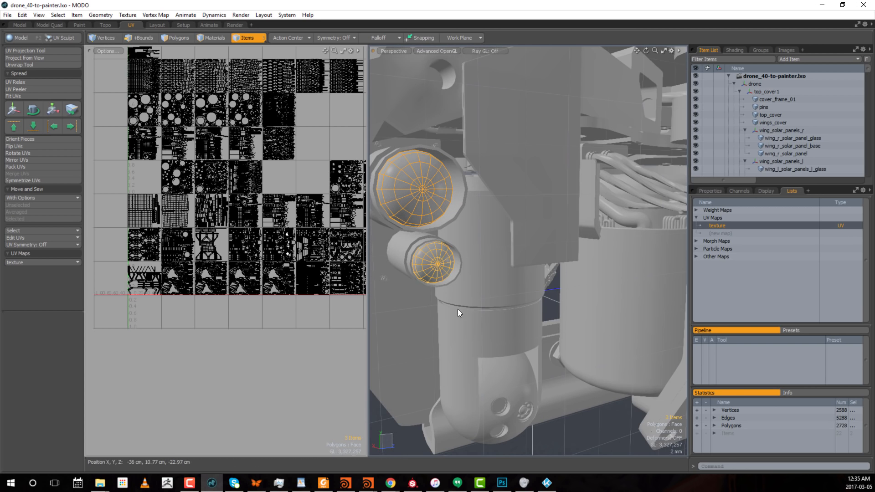
shift+click(500, 411)
alt+right_drag(521, 394, 474, 378)
Add the two glass domes and the camera head lenses of the left body camera to the selection
alt+drag(625, 332, 424, 299)
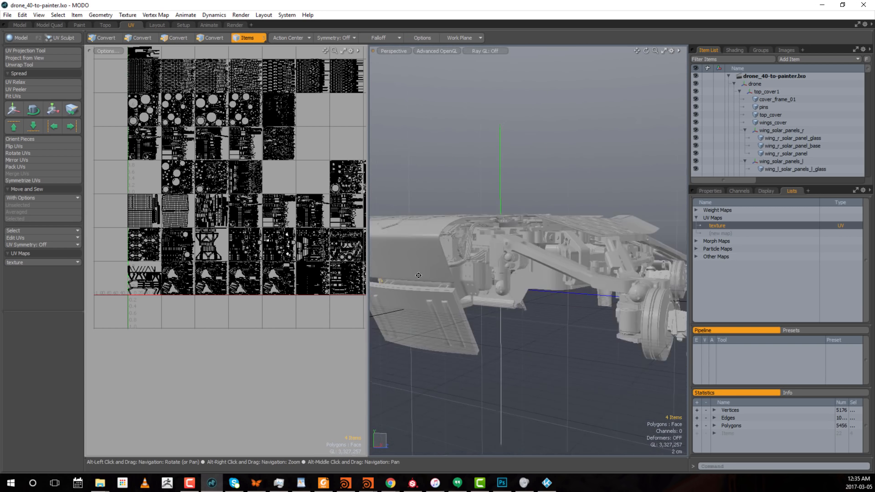
alt+right_drag(387, 292, 424, 290)
alt+drag(424, 289, 481, 273)
shift+click(483, 283)
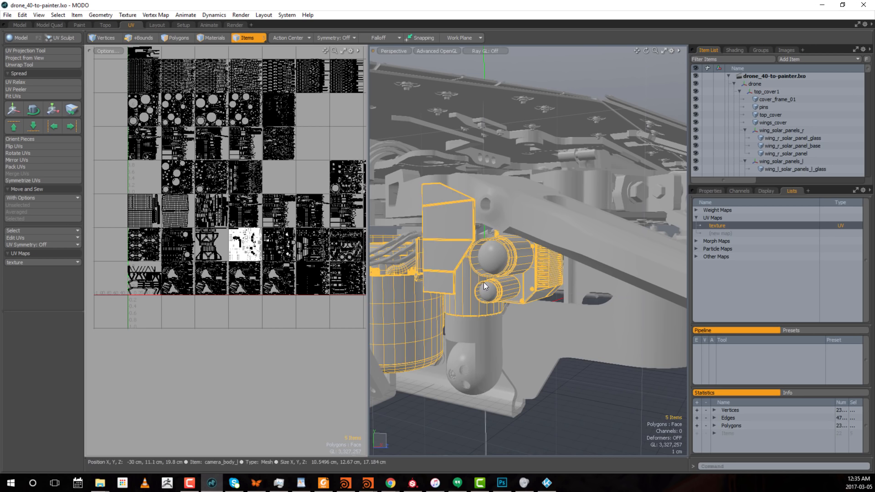
click(493, 261)
shift+click(492, 289)
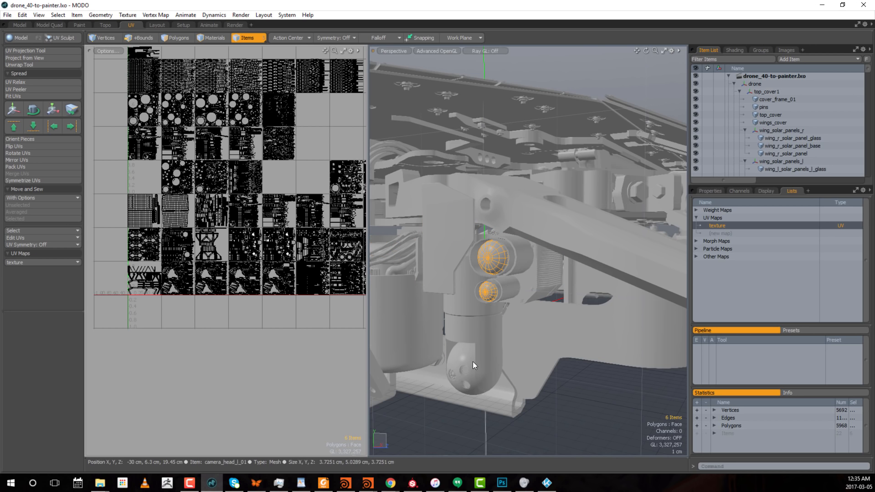
shift+click(463, 373)
Add the glass lenses on the ball-shaped camera beside the left wheel to the selection
alt+drag(465, 371, 564, 250)
scroll(575, 255, up, 5)
shift+click(547, 270)
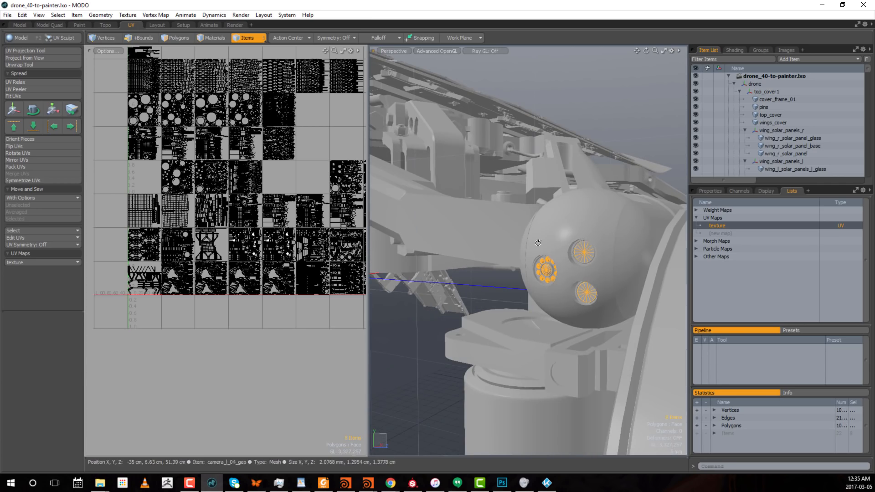
scroll(253, 207, up, 5)
Switch to polygon selection and select all polygons of the chosen lens items in the UV map
click(173, 38)
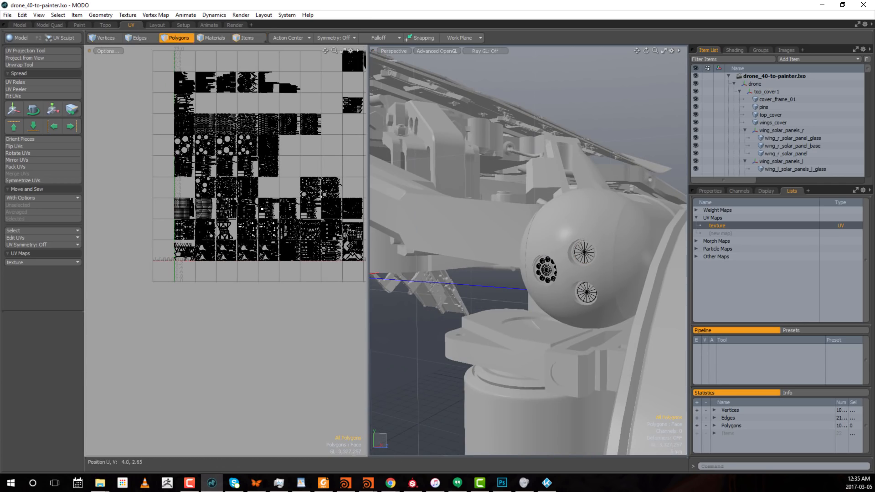
scroll(335, 171, up, 1)
mouse_move(337, 234)
alt+mouse_down()
mouse_move(335, 171)
mouse_move(276, 184)
alt+mouse_up()
scroll(335, 171, down, 4)
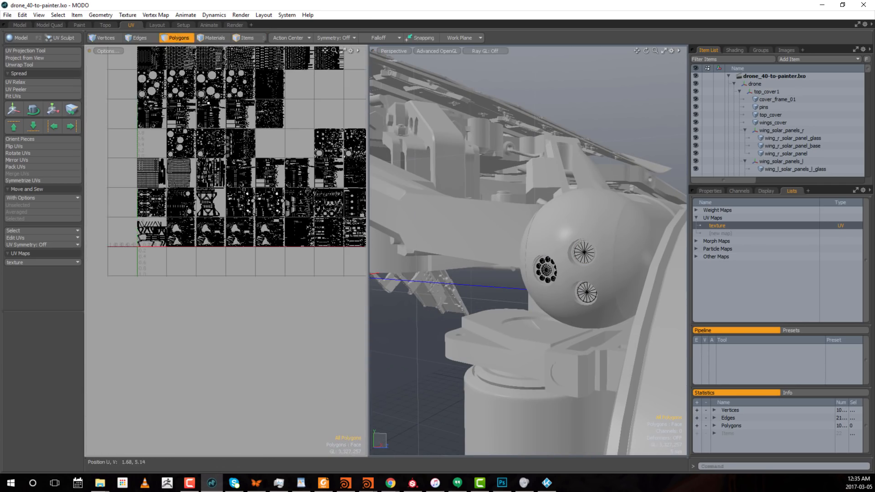
right_drag(197, 152, 229, 193)
scroll(229, 195, up, 6)
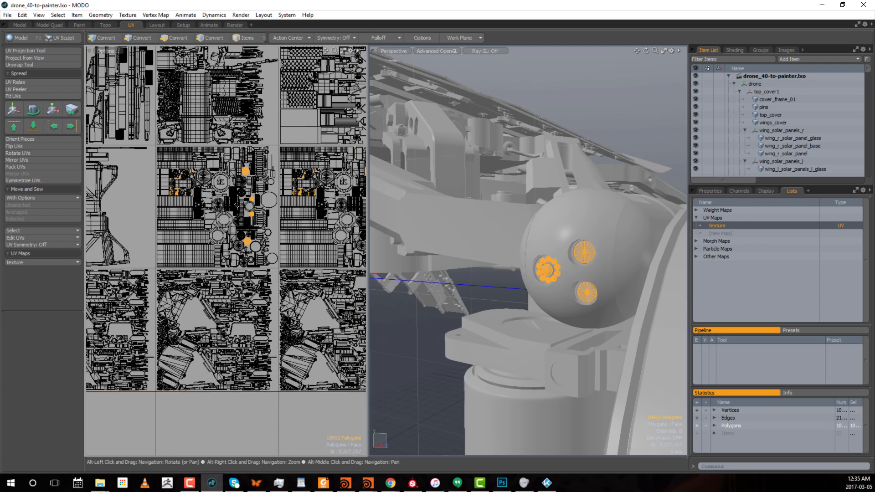
Pack the selected lens UVs with Pack, Stretch and Orient enabled, using the Auto direction and the Normalized pack region
alt+drag(303, 172, 221, 189)
scroll(222, 188, down, 3)
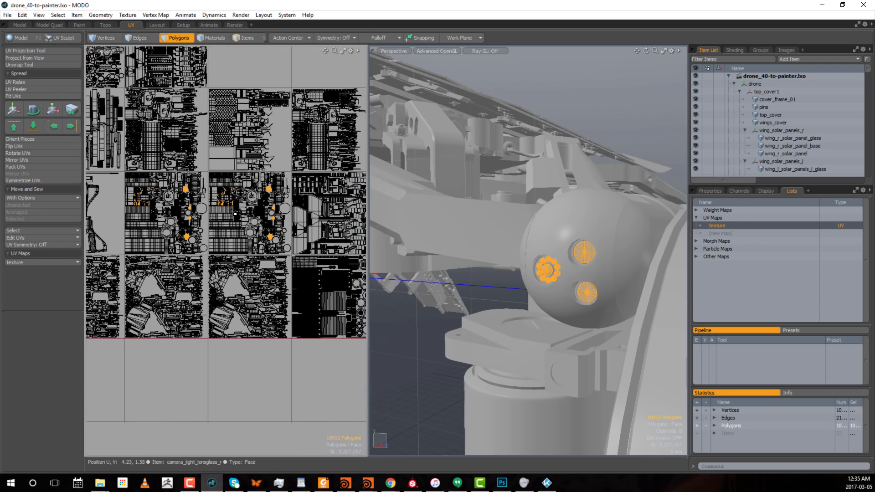
alt+drag(345, 150, 288, 210)
scroll(152, 279, down, 5)
scroll(356, 190, up, 2)
click(21, 167)
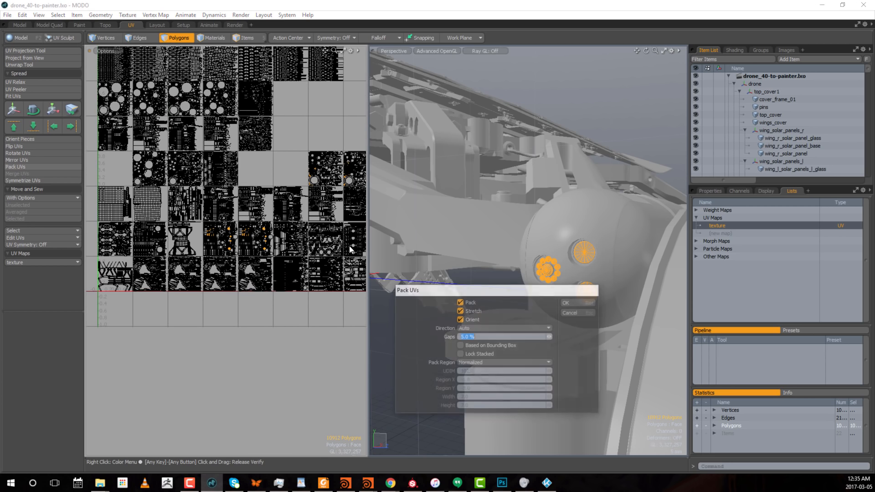
click(571, 302)
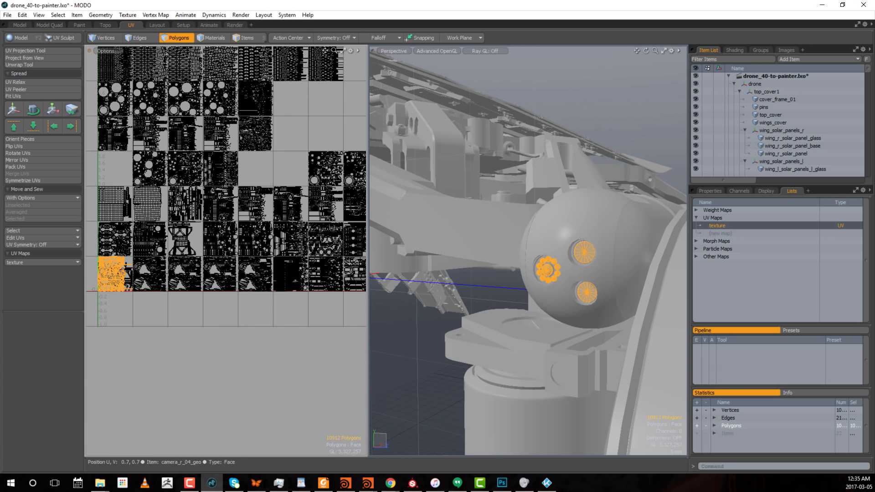
Move the packed lens UVs by U 4.0 and V 3.0 into an empty UDIM tile, and clear the selection
key(w)
drag(111, 309, 254, 204)
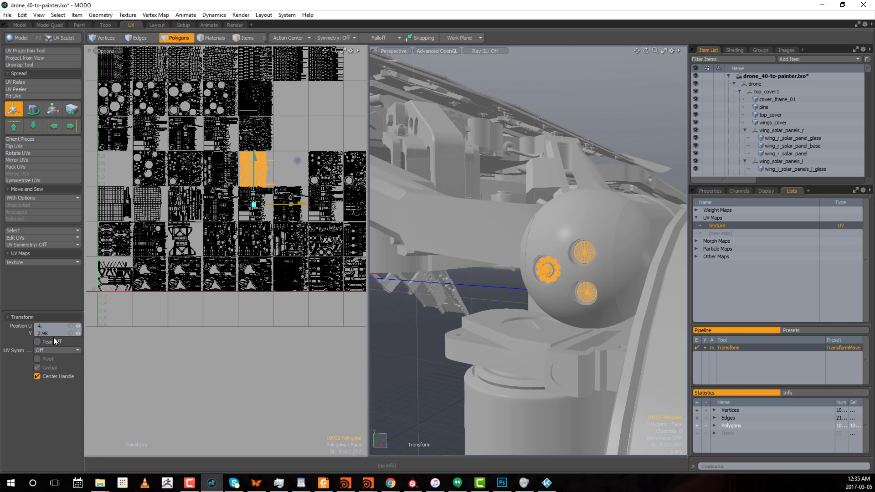
click(54, 335)
click(55, 335)
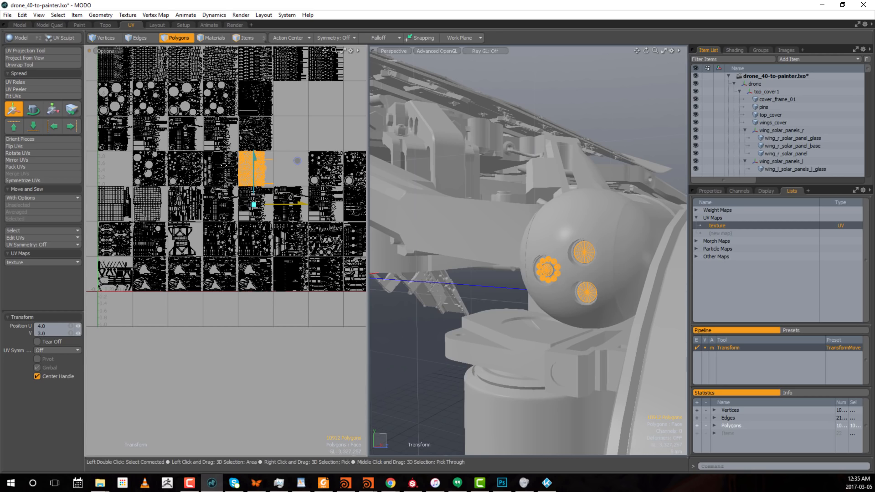
key(Escape)
key(Escape)
Examine the packed lens UV islands within their new UDIM tile and look over the whole drone
scroll(242, 164, up, 8)
alt+drag(270, 135, 341, 237)
scroll(331, 214, up, 4)
scroll(322, 240, down, 5)
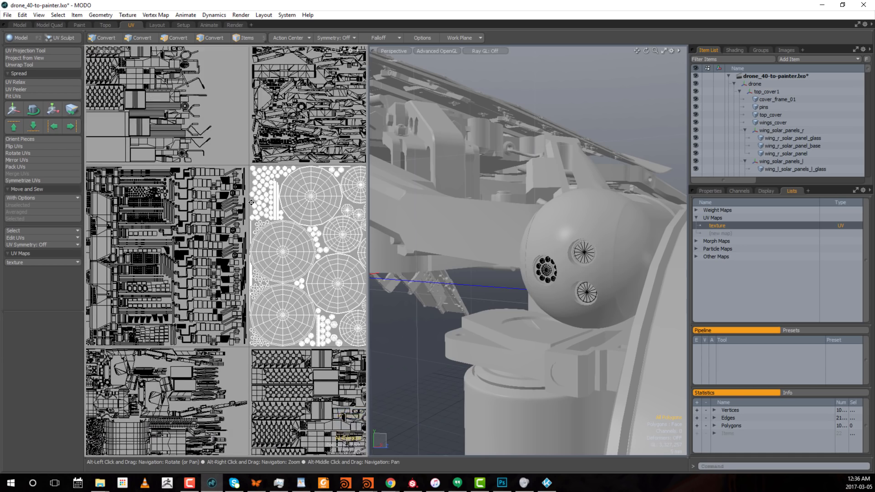
scroll(312, 336, up, 2)
alt+drag(312, 336, 127, 229)
scroll(252, 231, up, 3)
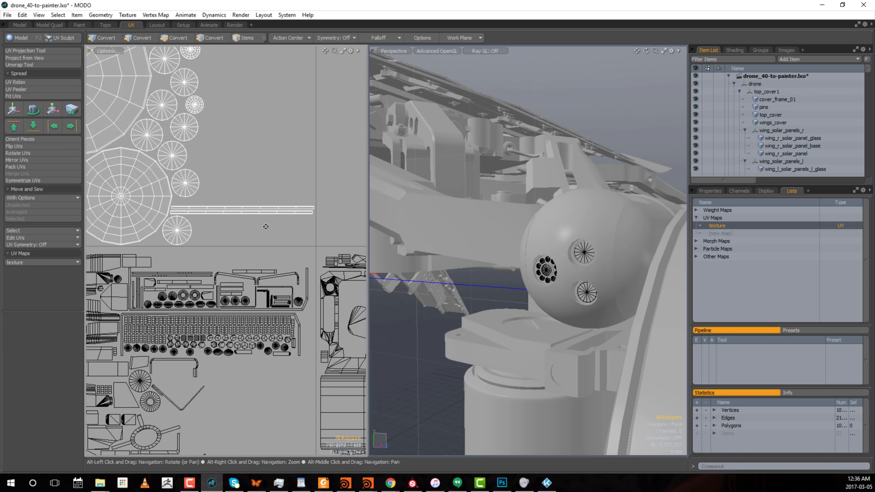
alt+drag(295, 202, 286, 357)
alt+drag(241, 189, 277, 362)
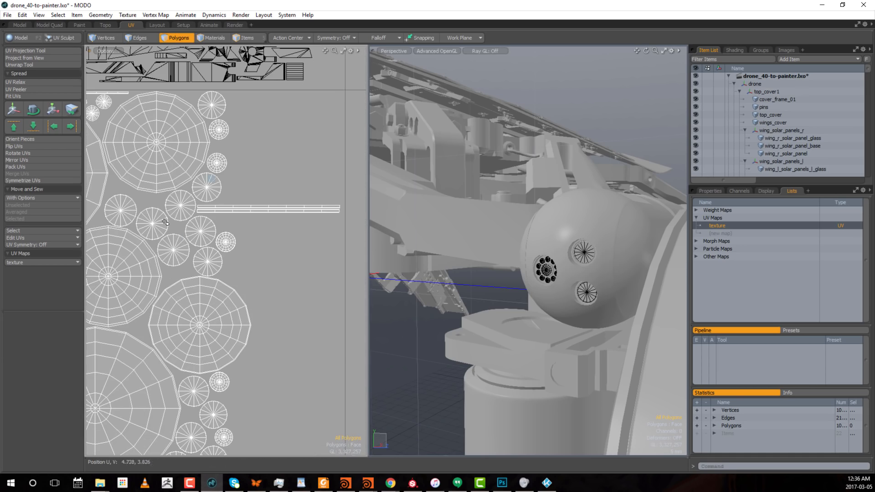
alt+drag(232, 207, 261, 222)
scroll(260, 222, down, 6)
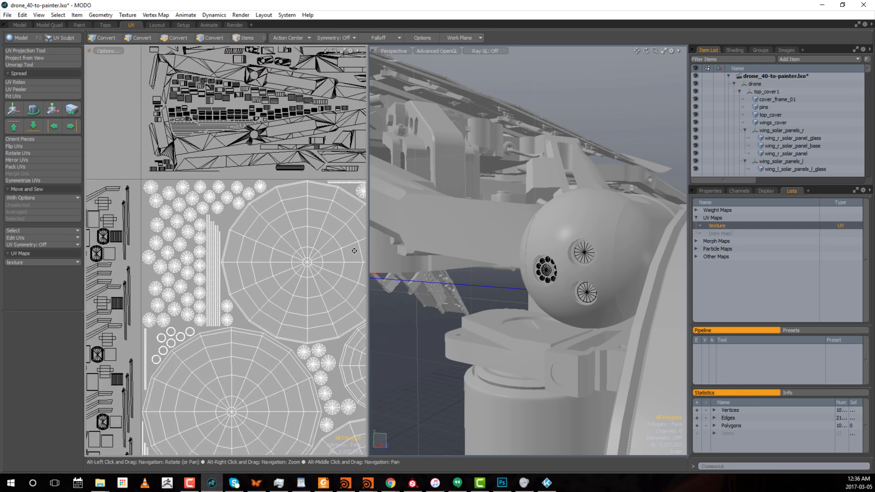
scroll(179, 272, down, 2)
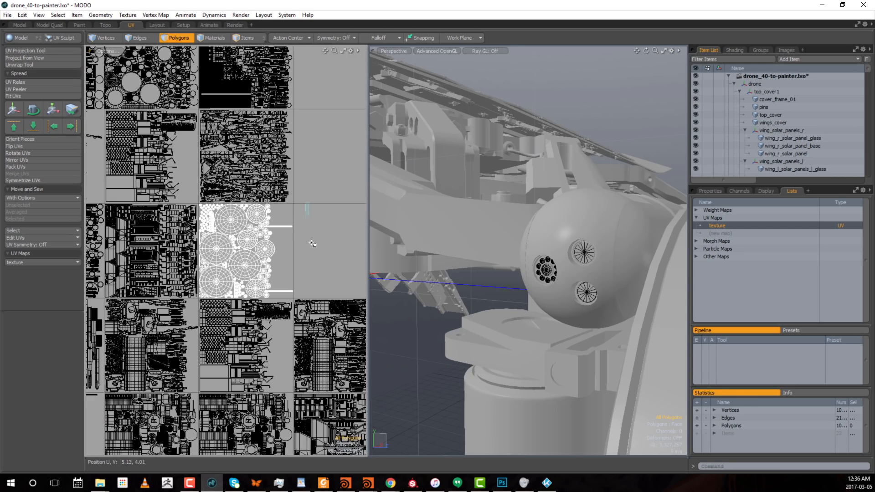
scroll(474, 275, down, 4)
scroll(474, 275, down, 2)
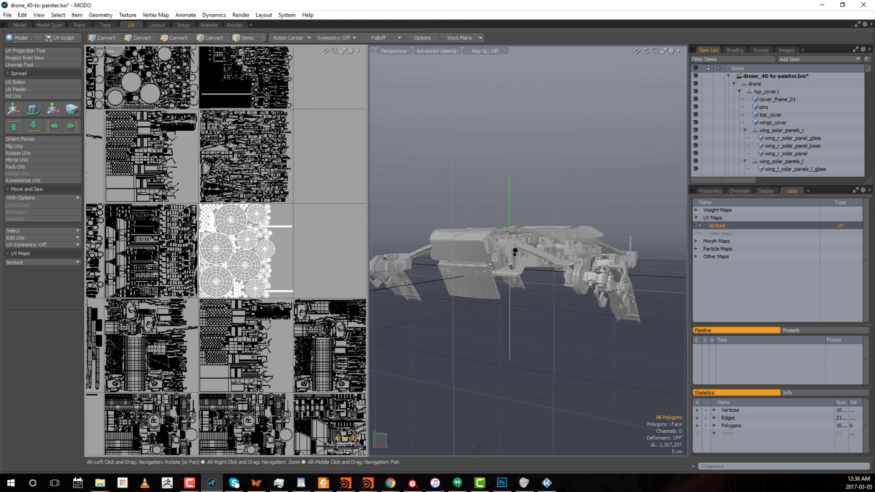
mouse_move(474, 275)
alt+mouse_down()
mouse_move(506, 313)
mouse_move(524, 301)
alt+mouse_up()
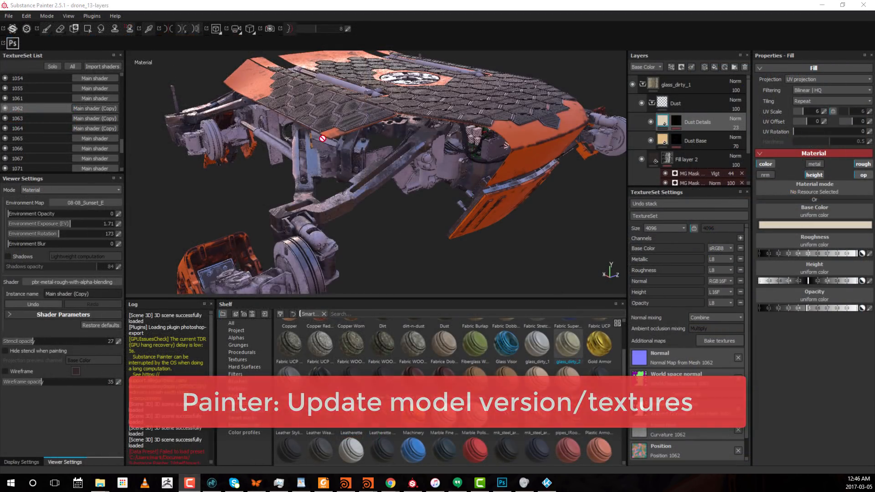
Reload the project mesh from drone_42-to-painter.obj with a texture set per UDIM tile and stroke positions preserved
click(26, 16)
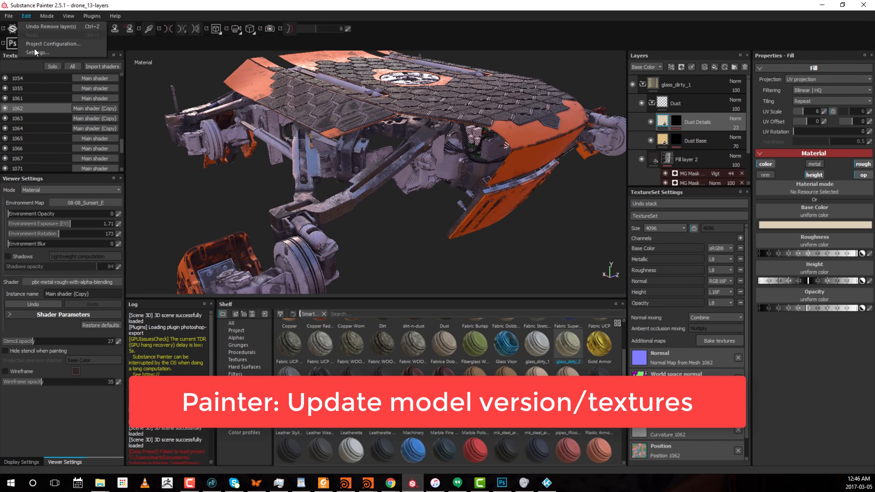
click(48, 44)
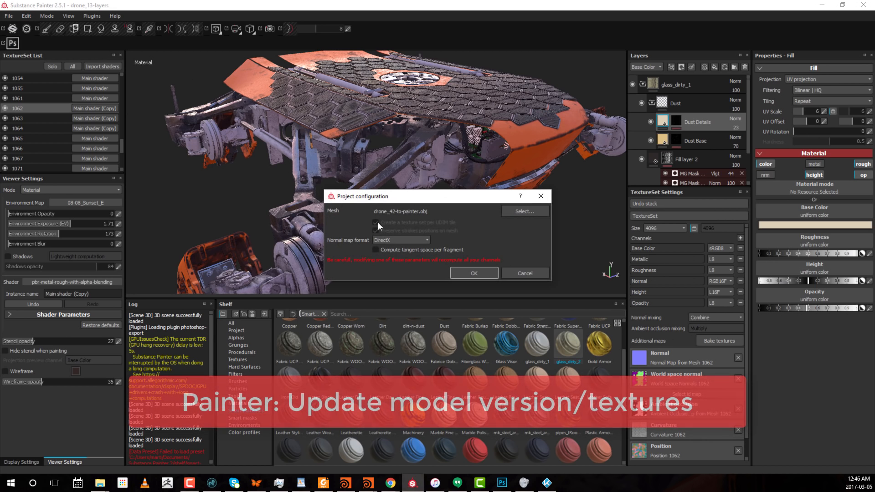
click(520, 210)
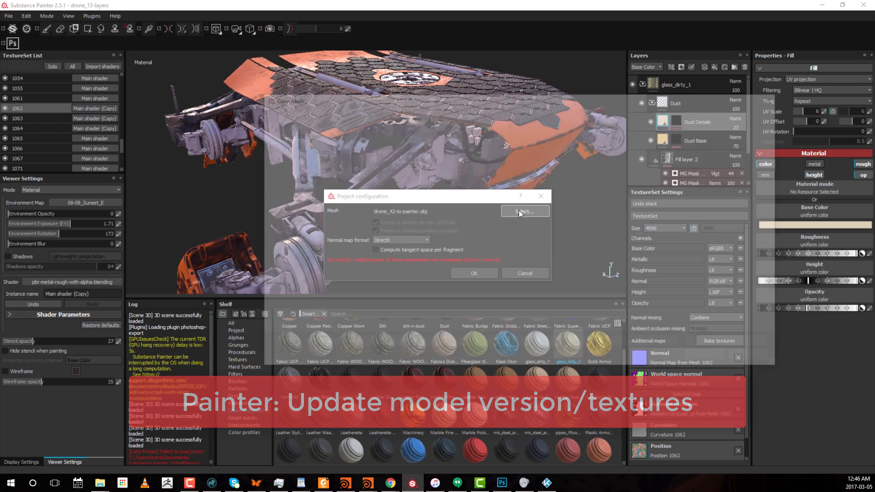
scroll(438, 292, down, 5)
click(411, 311)
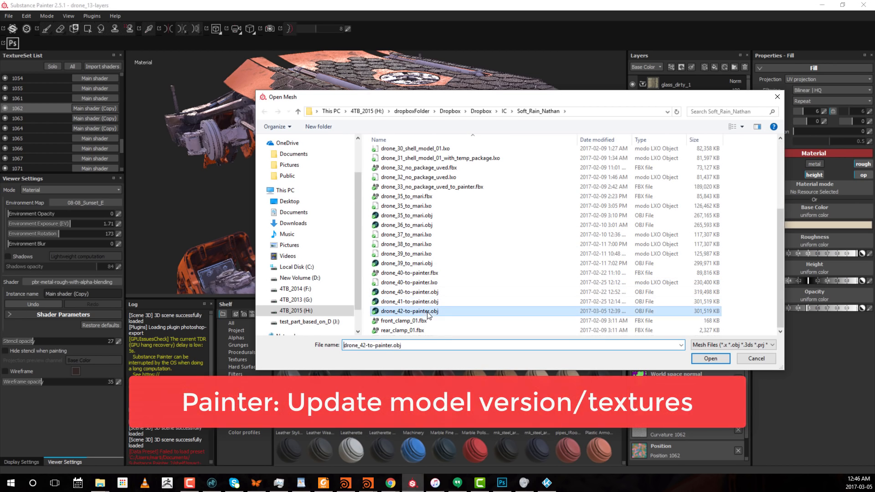
click(705, 360)
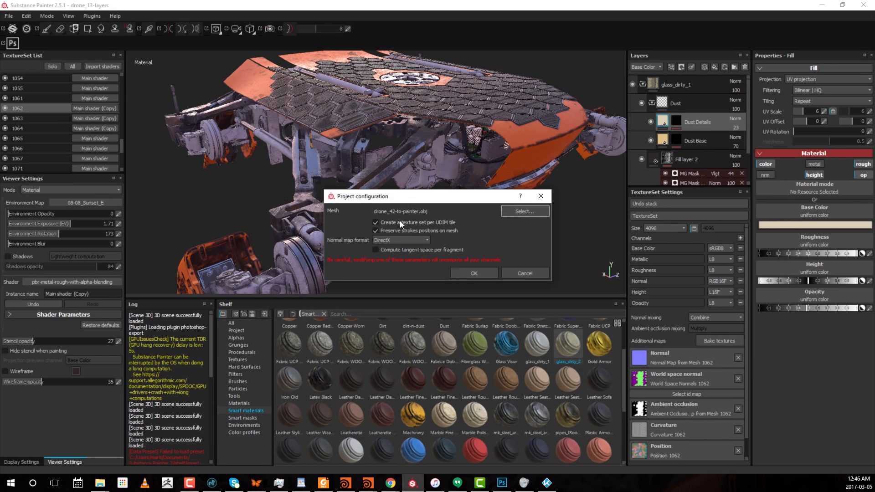
click(463, 276)
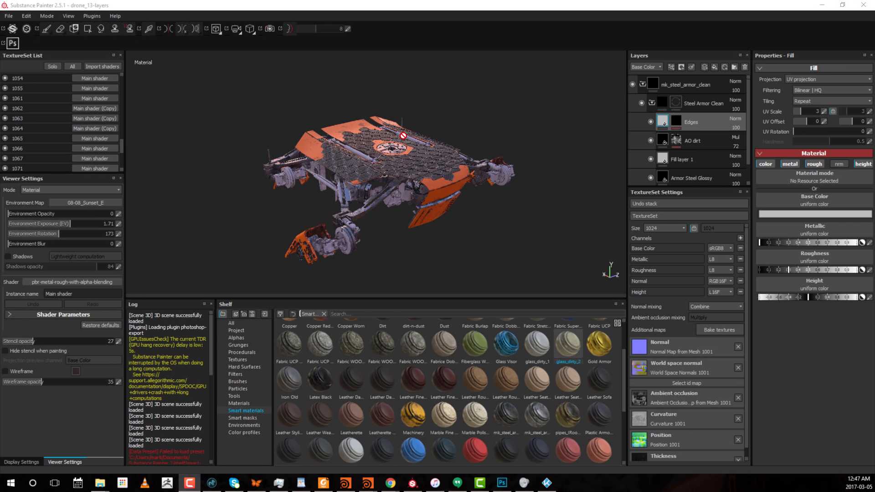
Examine the reloaded drone from several sides and look through the texture sets around 1062 to 1081
alt+drag(365, 225, 450, 191)
alt+right_drag(451, 190, 371, 236)
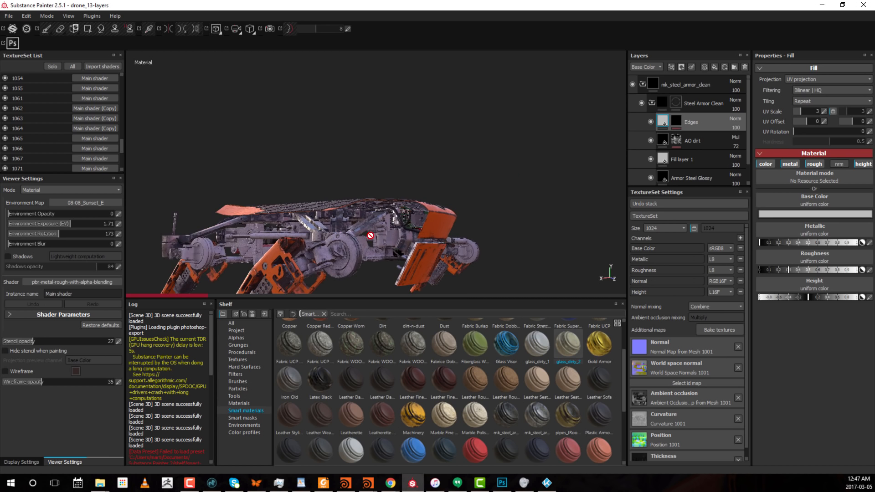
alt+middle_drag(371, 236, 374, 153)
alt+drag(374, 153, 444, 173)
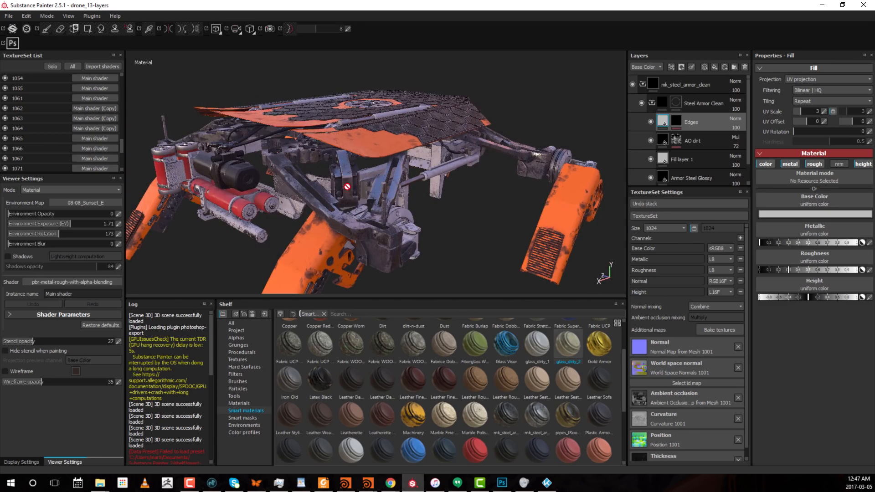
alt+drag(525, 154, 312, 146)
alt+right_drag(313, 146, 375, 154)
alt+drag(376, 154, 347, 158)
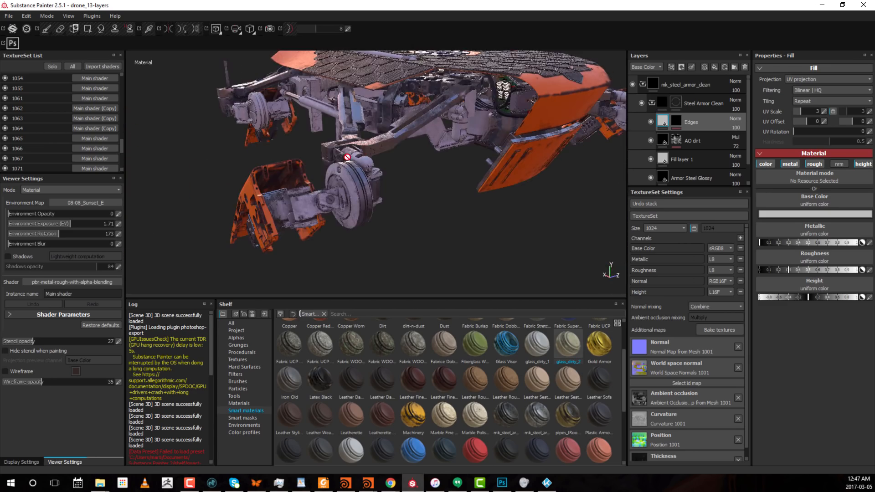
alt+drag(338, 200, 369, 147)
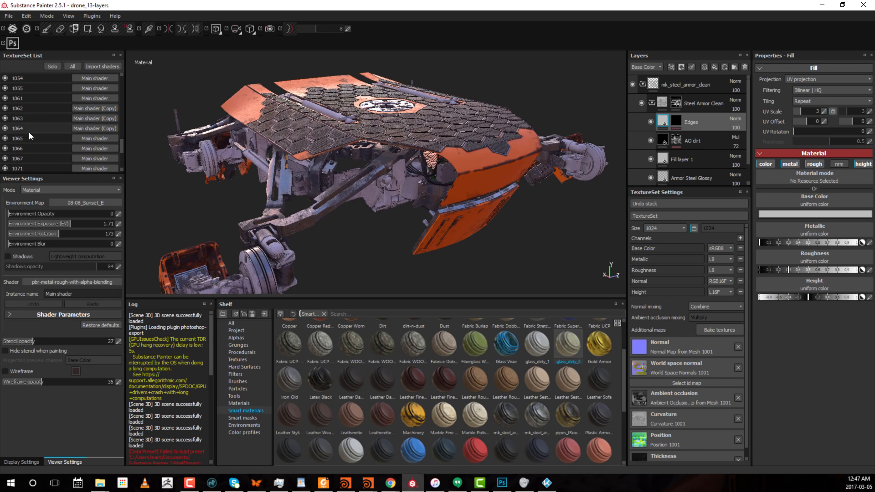
scroll(64, 120, down, 2)
alt+right_drag(402, 201, 426, 172)
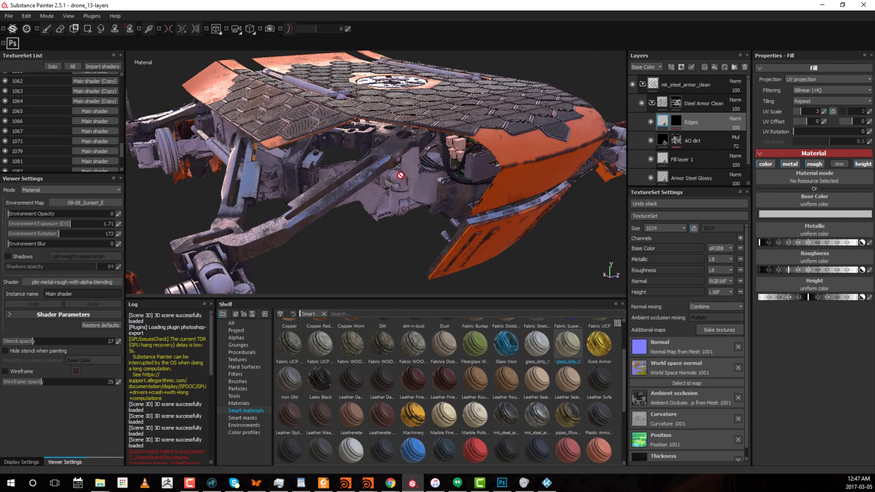
alt+drag(400, 230, 355, 197)
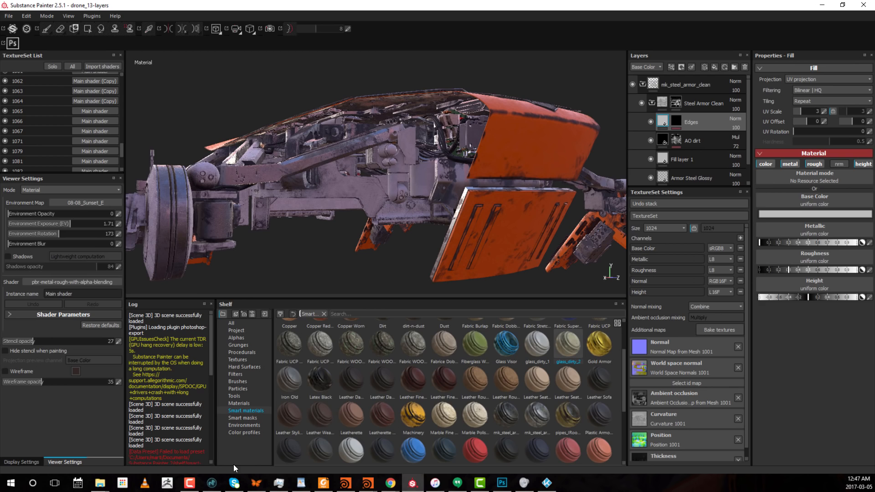
Switch to MODO and inspect the lens UV islands to find which UDIM tile they occupy
click(210, 485)
ctrl+alt+drag(168, 323, 189, 361)
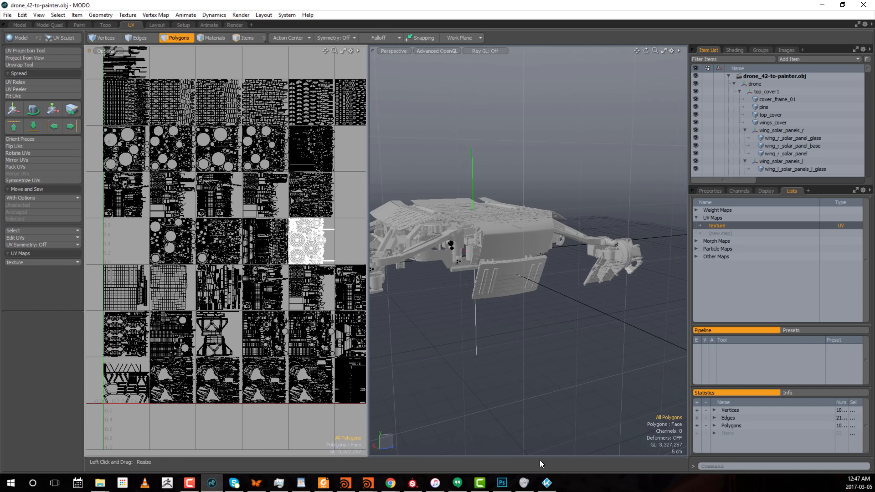
scroll(315, 305, up, 8)
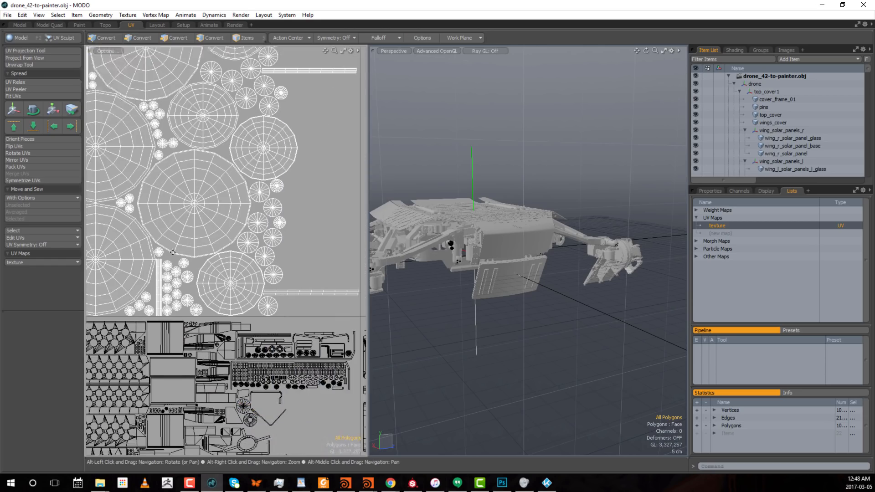
scroll(303, 306, down, 8)
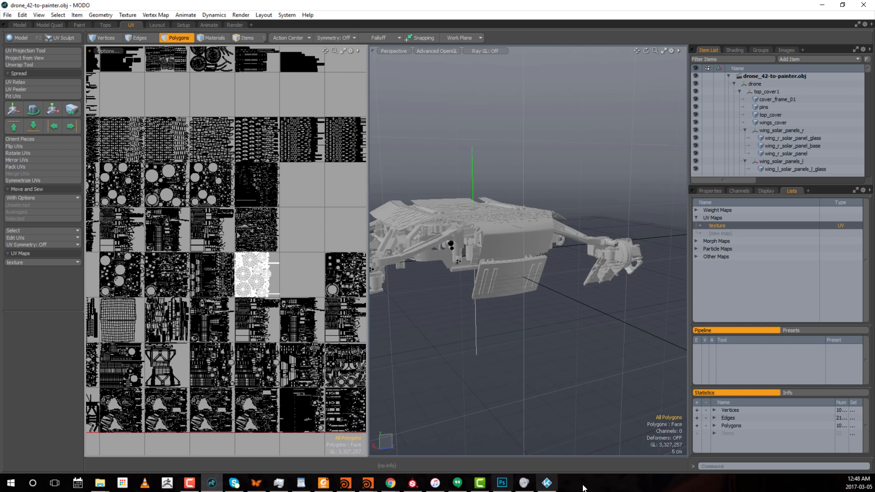
Switch back to Substance Painter, select the lens texture set 1035 and display it in Solo mode
click(413, 483)
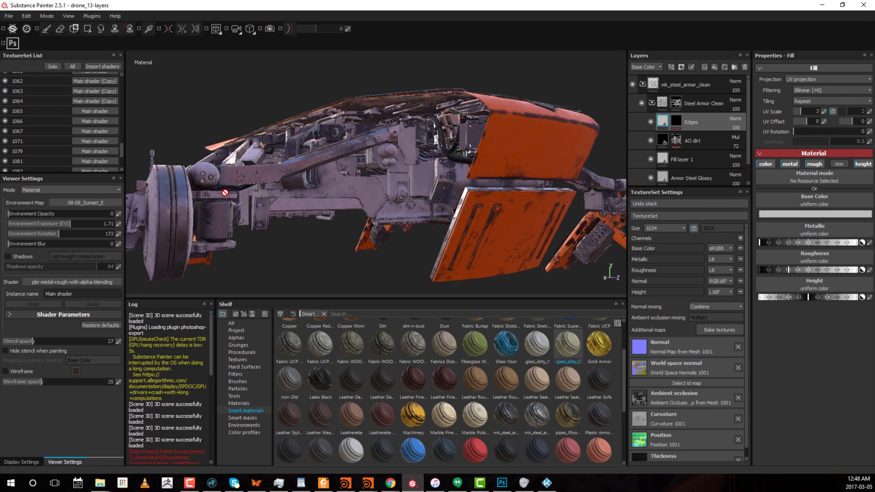
scroll(19, 126, up, 6)
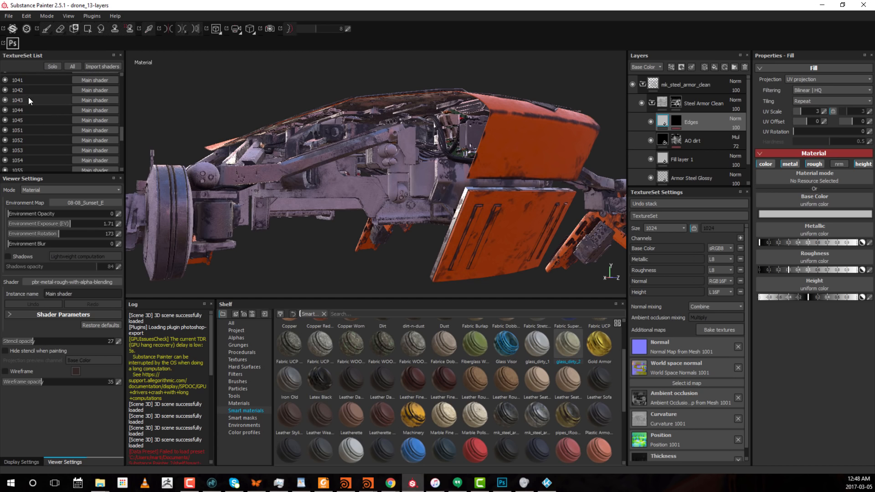
click(34, 105)
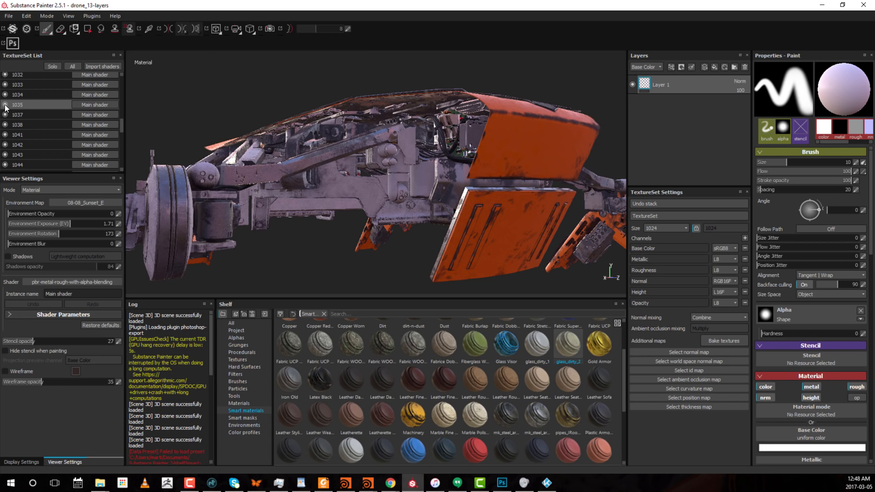
click(58, 70)
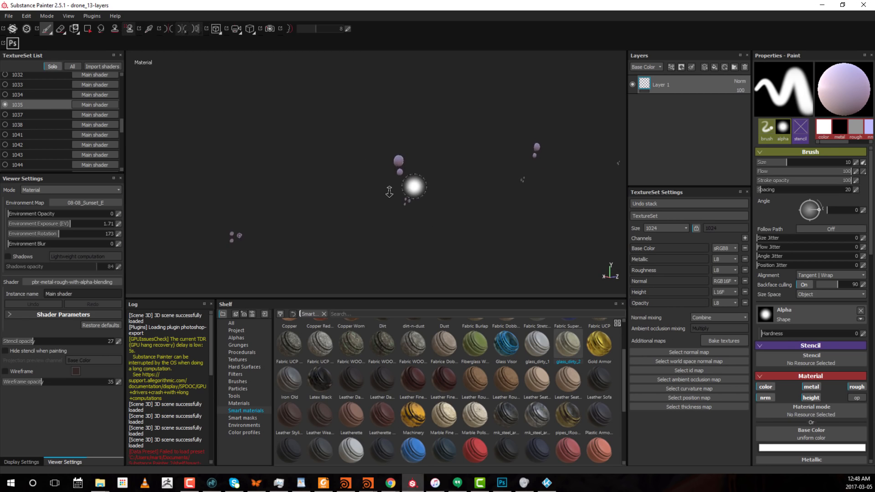
alt+drag(358, 197, 407, 233)
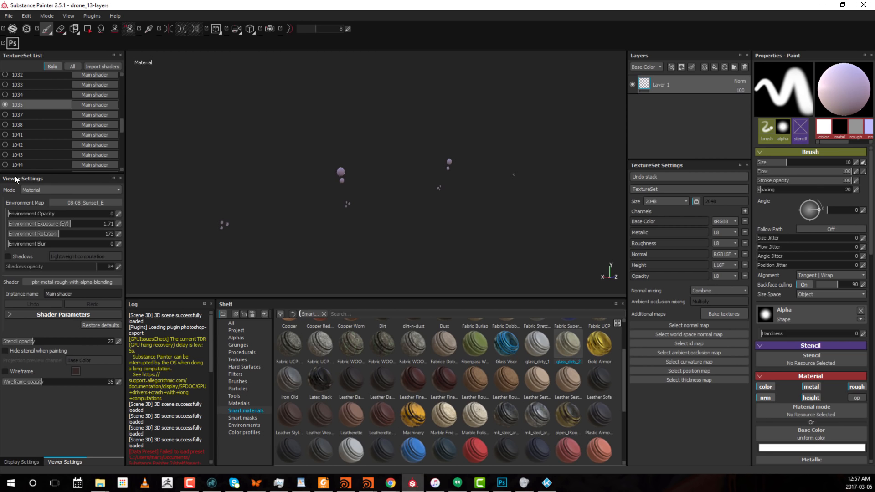
Remove the Opacity channel from texture set 1035 and add it back
click(28, 171)
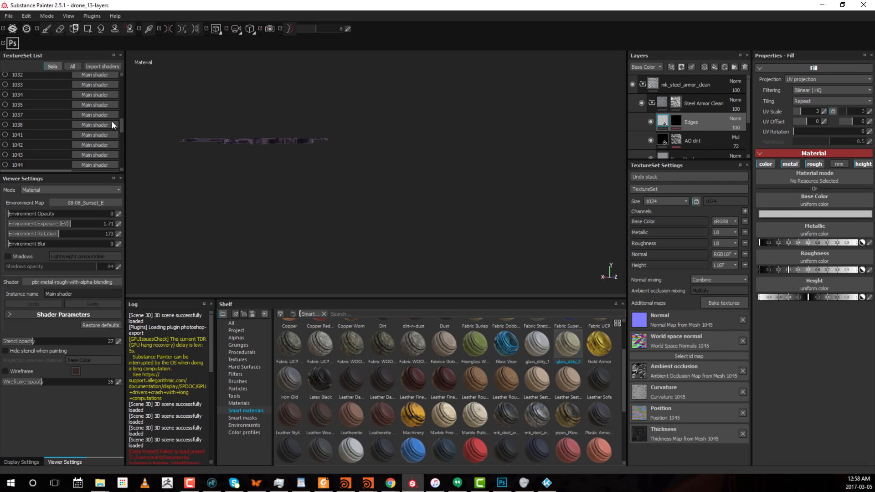
click(22, 104)
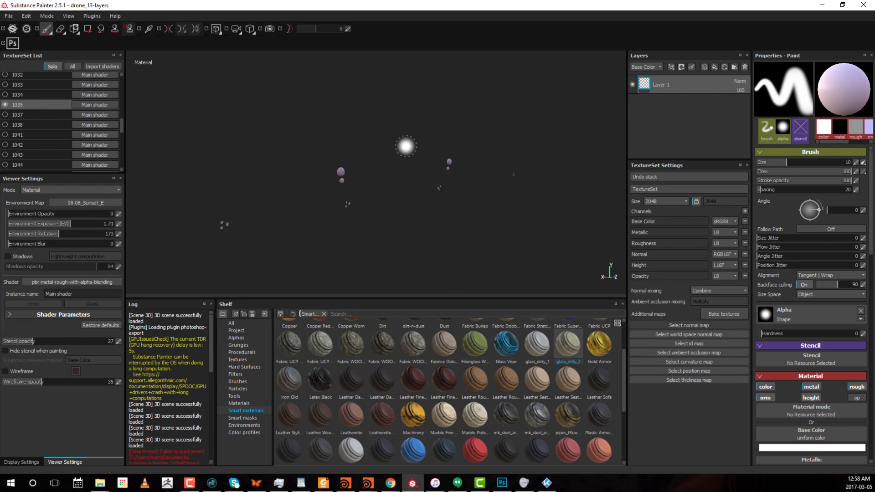
click(745, 276)
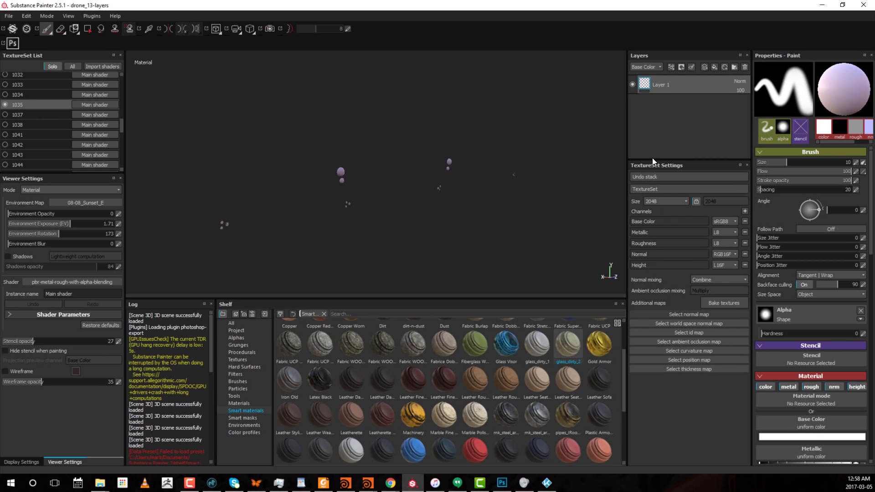
drag(654, 160, 655, 152)
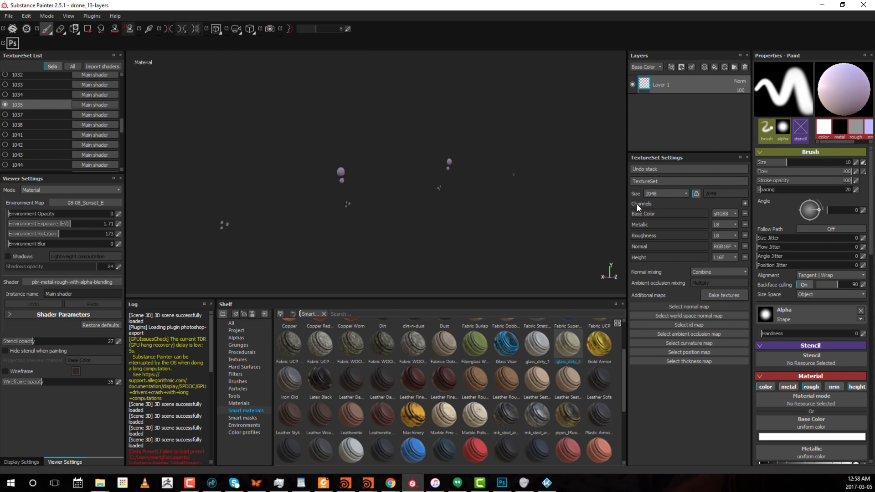
click(745, 203)
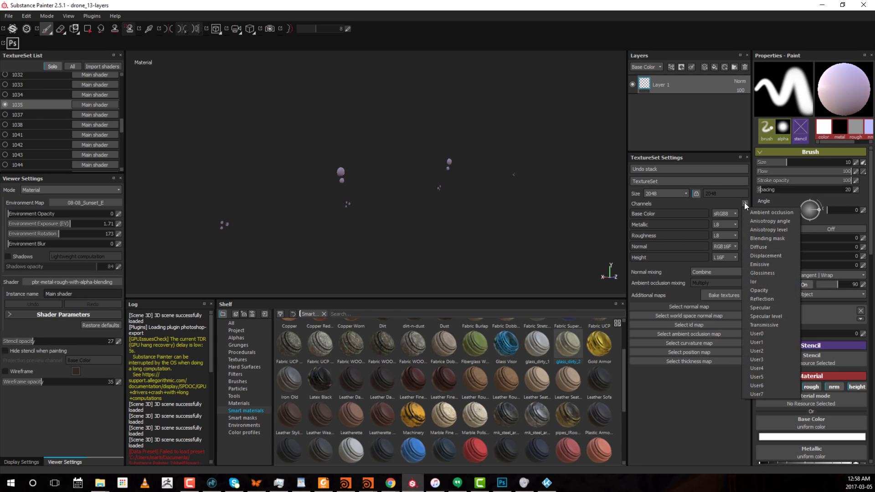
click(758, 290)
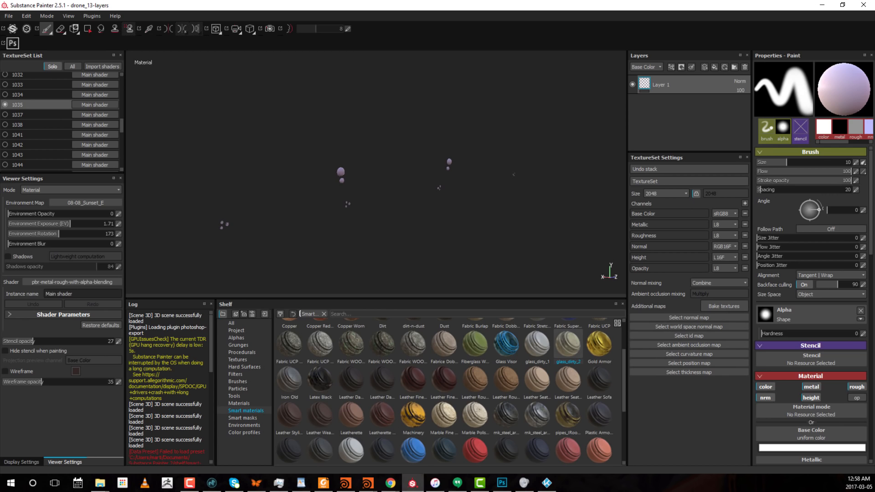
Inspect the lenses up close and bake all additional maps for texture set 1035 at an output size of 2048
mouse_move(389, 165)
alt+right_down()
mouse_move(604, 152)
mouse_move(509, 179)
alt+right_up()
alt+drag(422, 183, 267, 182)
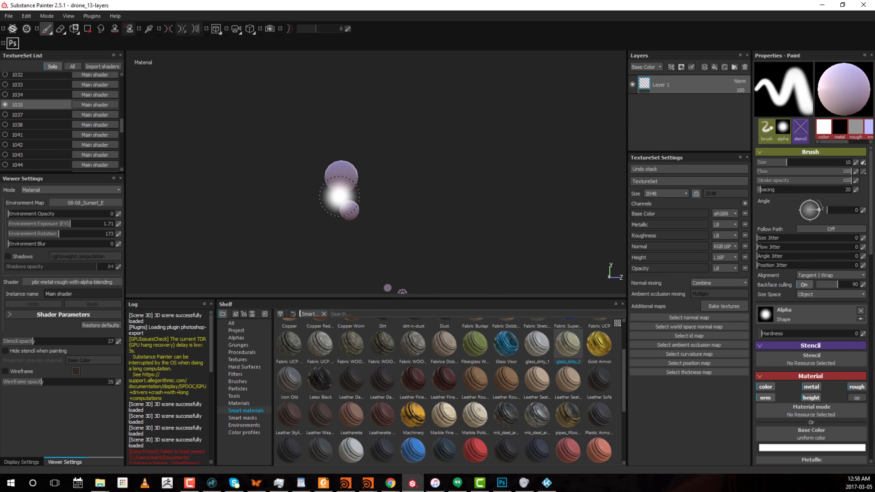
mouse_move(363, 187)
alt+mouse_down()
mouse_move(560, 190)
mouse_move(338, 177)
alt+mouse_up()
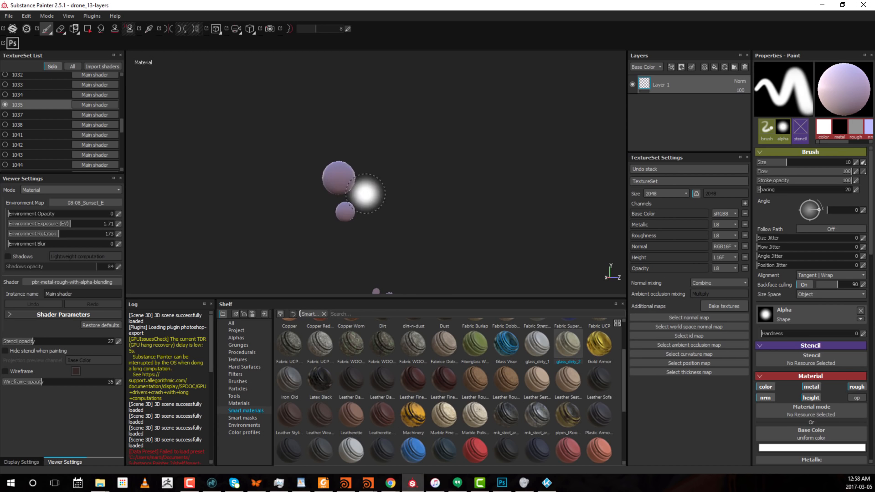
click(718, 306)
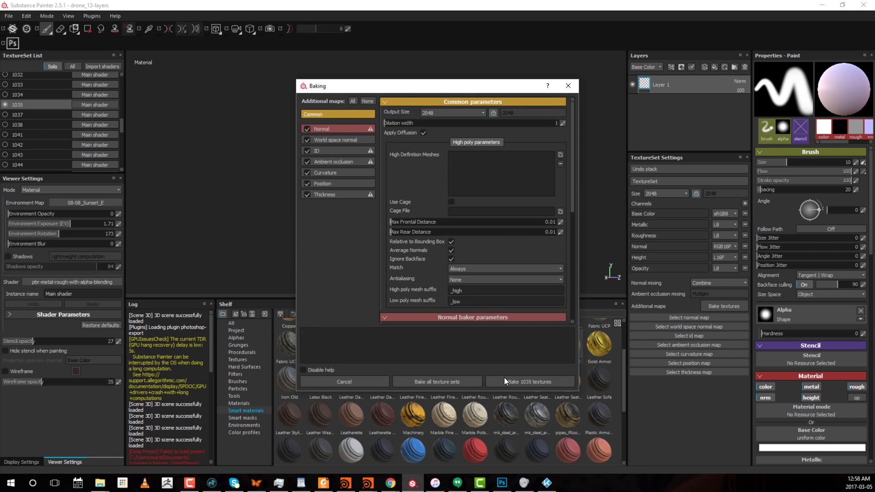
click(539, 381)
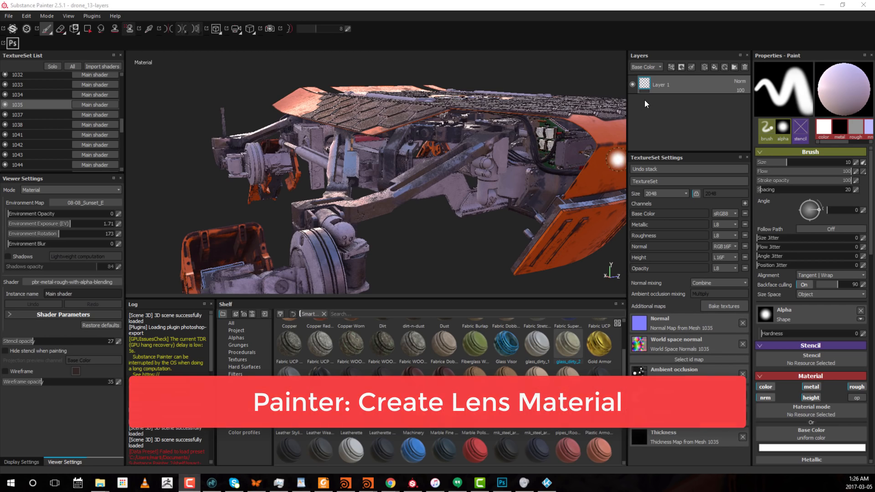
Add a fill layer to lens texture set 1035 with its normal, height and metallic channels disabled, keeping color, roughness and opacity
alt+right_drag(483, 182, 517, 177)
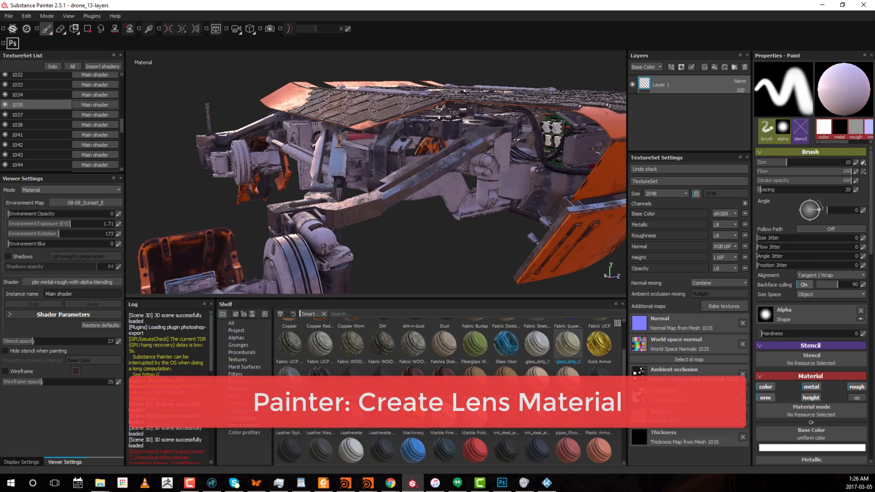
alt+middle_drag(517, 178, 474, 171)
mouse_move(474, 171)
alt+right_down()
mouse_move(535, 167)
mouse_move(426, 178)
alt+right_up()
alt+drag(426, 179, 425, 159)
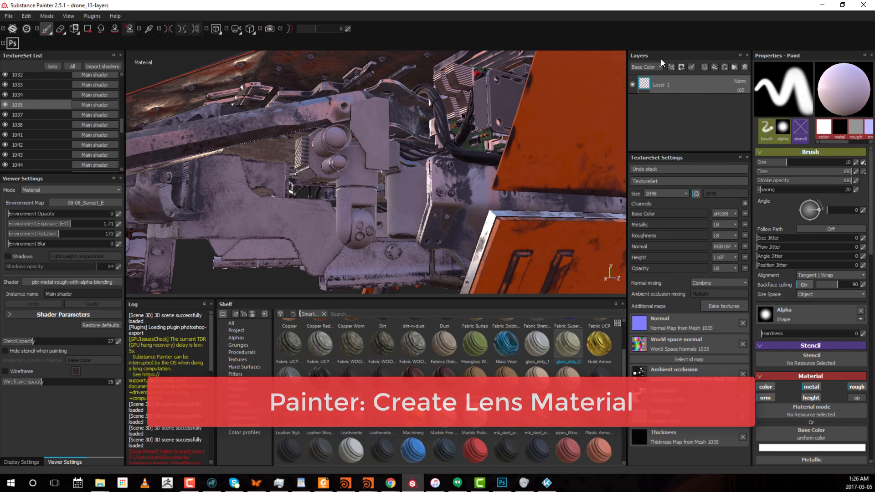
click(716, 66)
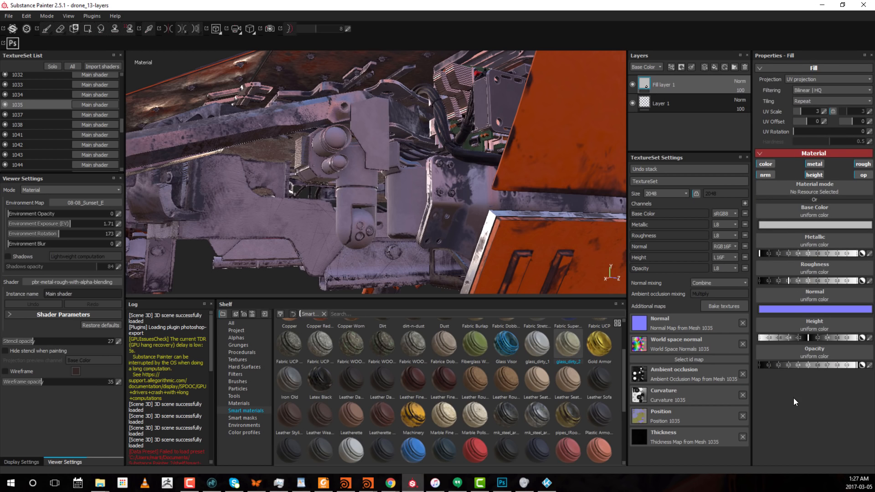
click(767, 175)
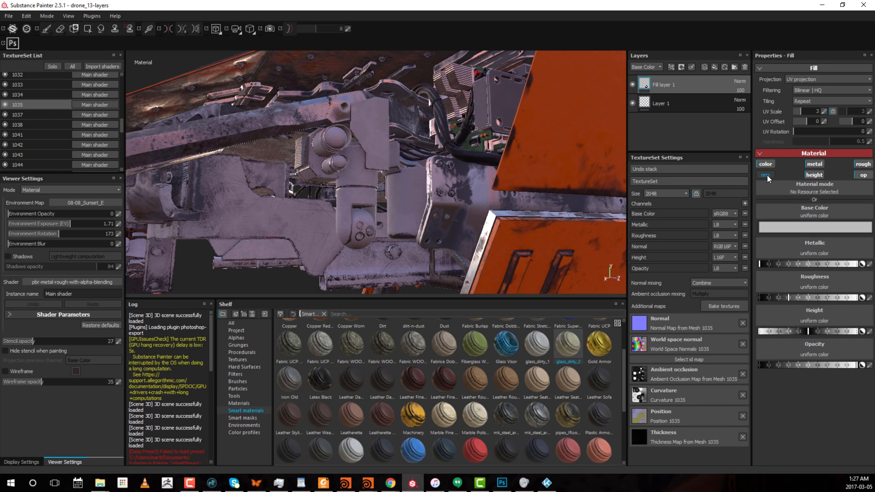
click(813, 176)
click(815, 165)
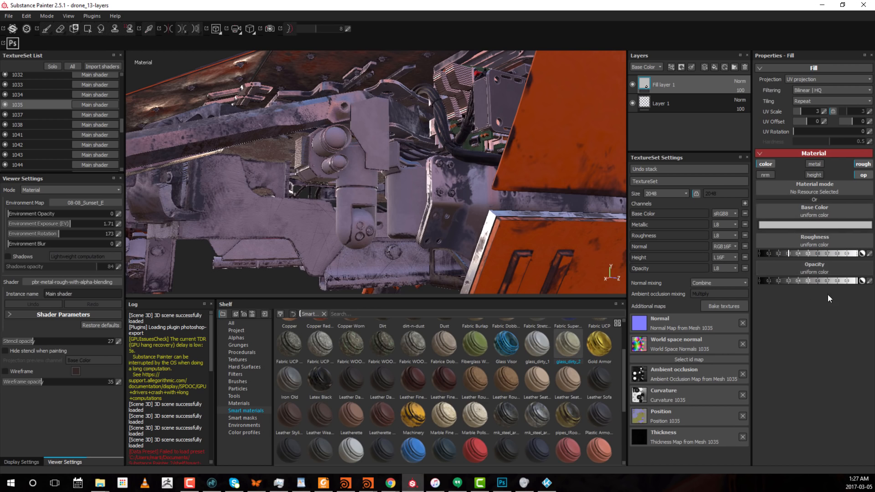
Set the base color of the fill layer on the lenses to a dark blue
click(816, 227)
click(814, 196)
click(796, 216)
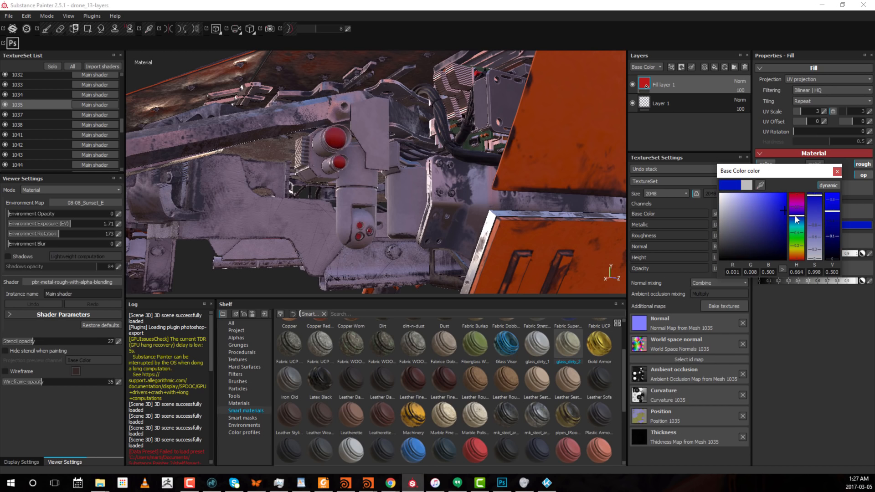
drag(787, 210, 766, 219)
click(838, 172)
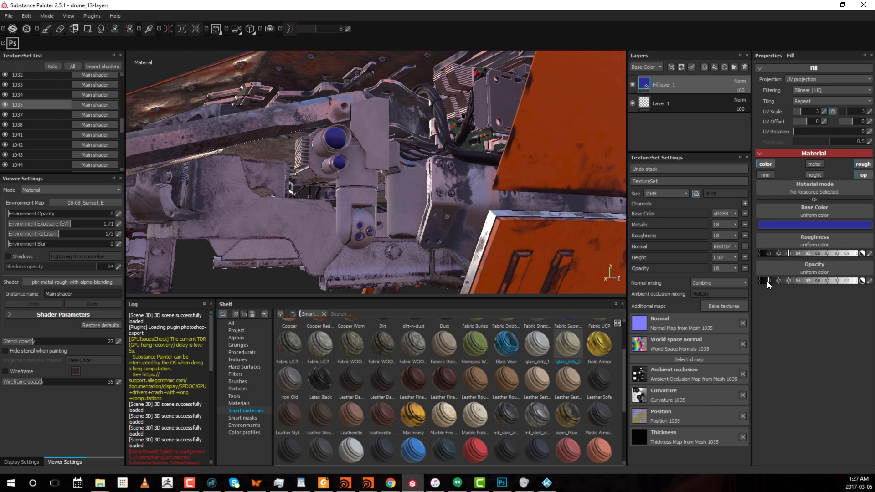
Lower the blue fill layer's roughness to about 0.05 and its opacity channel to about 0.2 for see-through lenses
drag(767, 281, 769, 280)
drag(779, 280, 858, 280)
scroll(347, 147, up, 5)
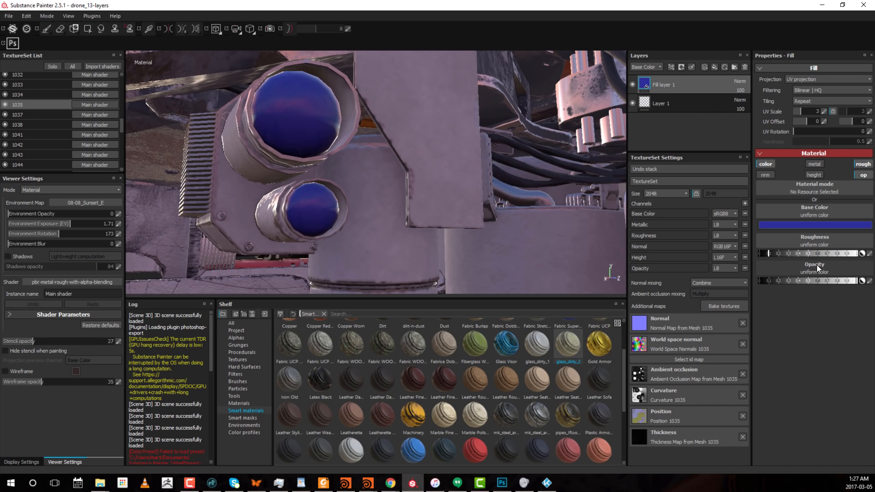
mouse_move(786, 255)
mouse_down()
mouse_move(874, 255)
mouse_move(790, 258)
mouse_up()
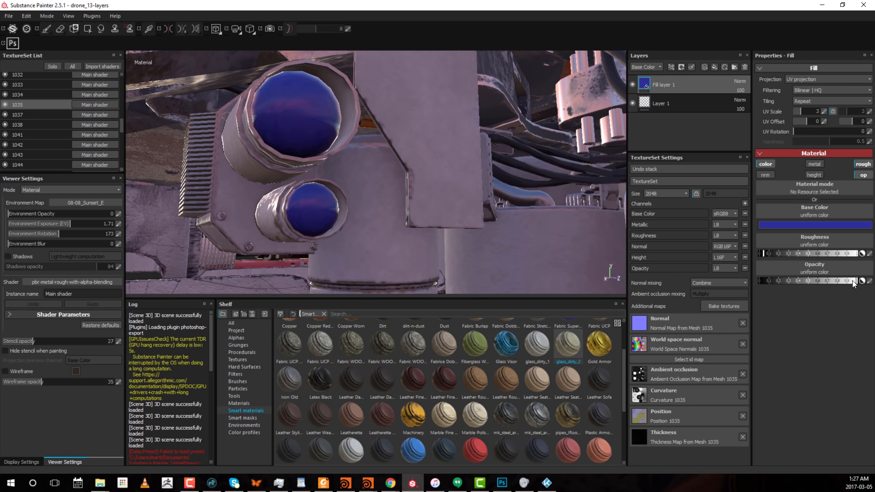
drag(807, 280, 781, 285)
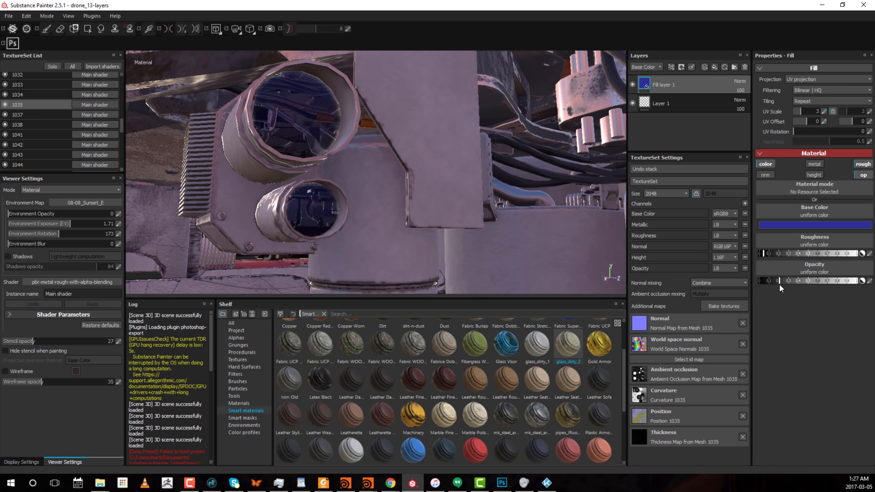
alt+right_drag(382, 159, 384, 116)
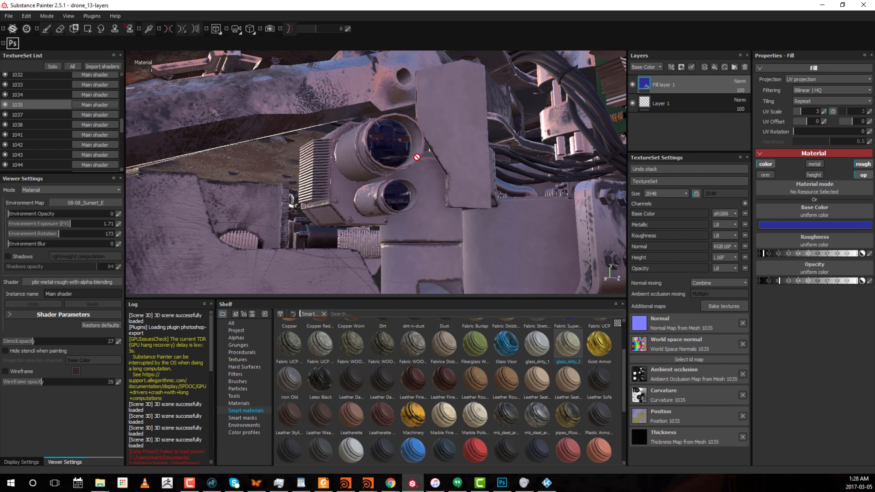
alt+drag(417, 157, 386, 148)
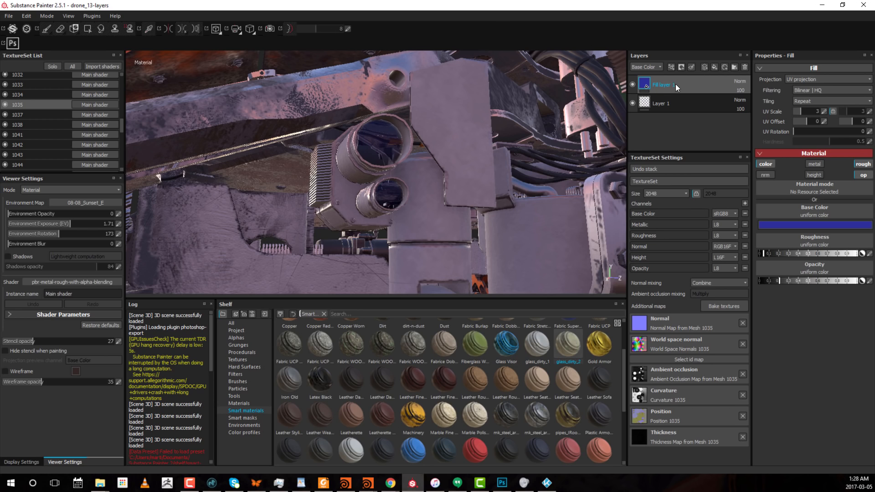
Rename the blue fill layer to "glass"
double_click(661, 83)
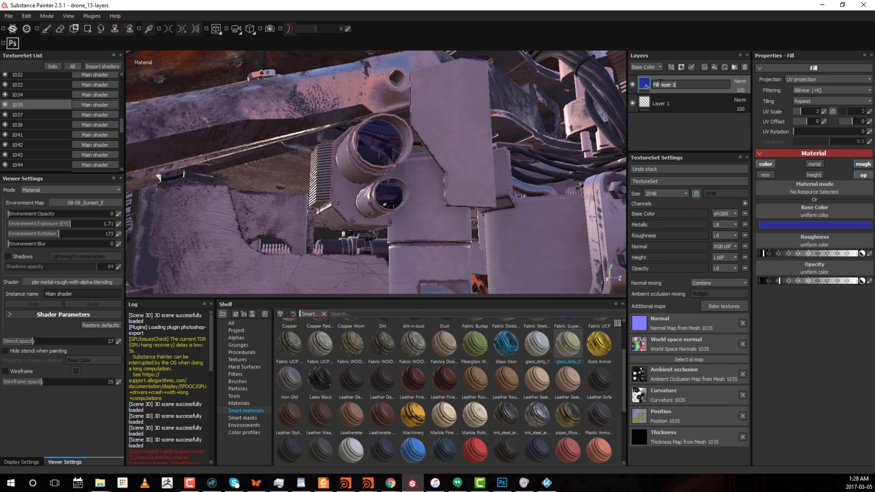
text(glass)
key(Return)
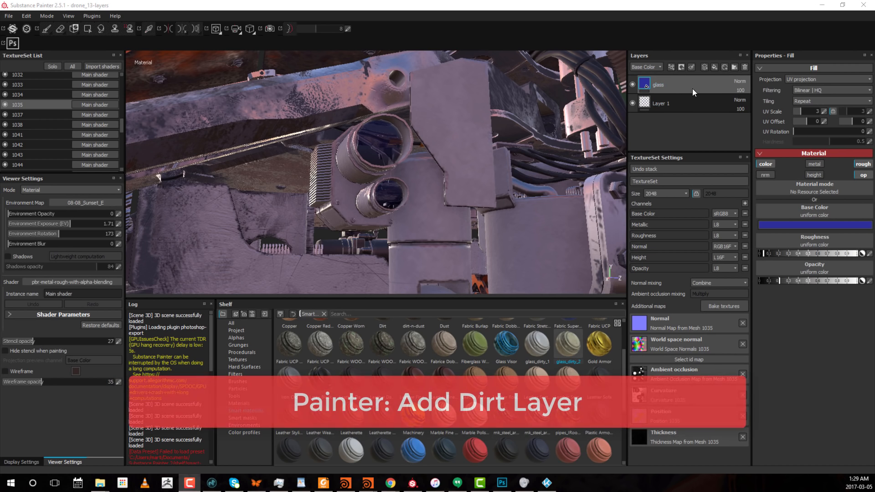
Add a fill layer above glass with full opacity and its normal, height and metallic channels disabled
click(714, 66)
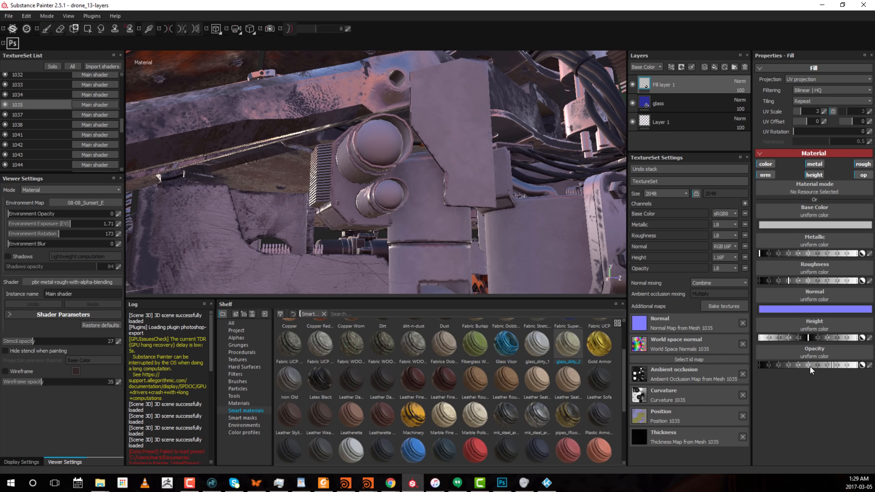
drag(787, 367, 757, 370)
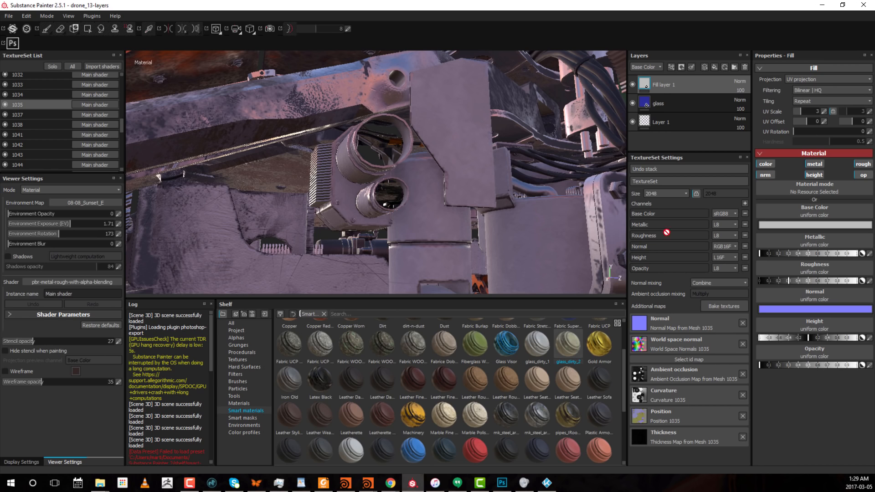
drag(847, 367, 862, 367)
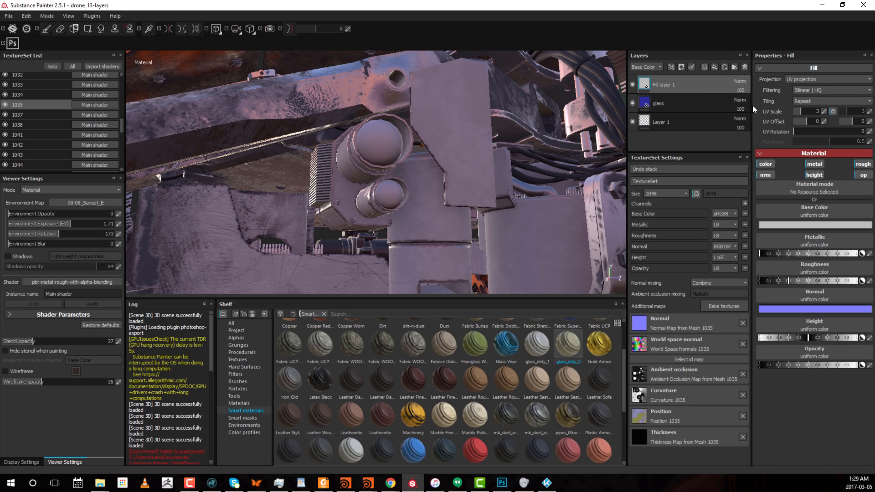
click(768, 175)
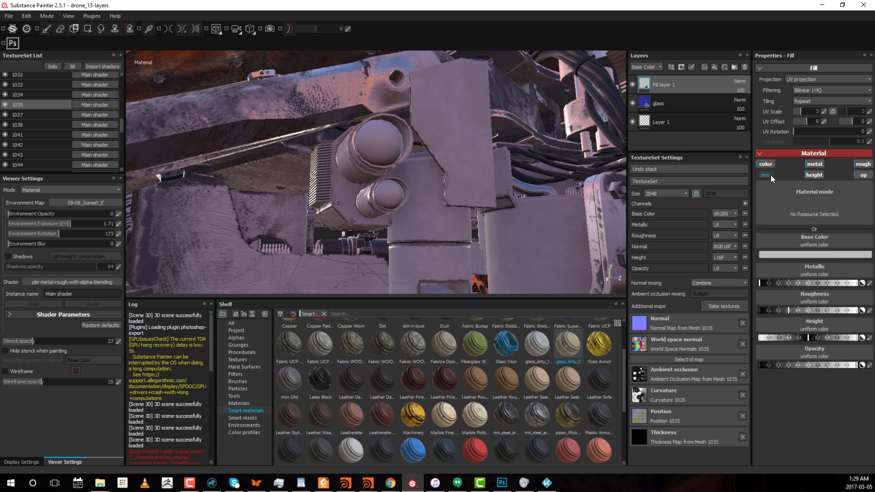
click(813, 176)
click(819, 166)
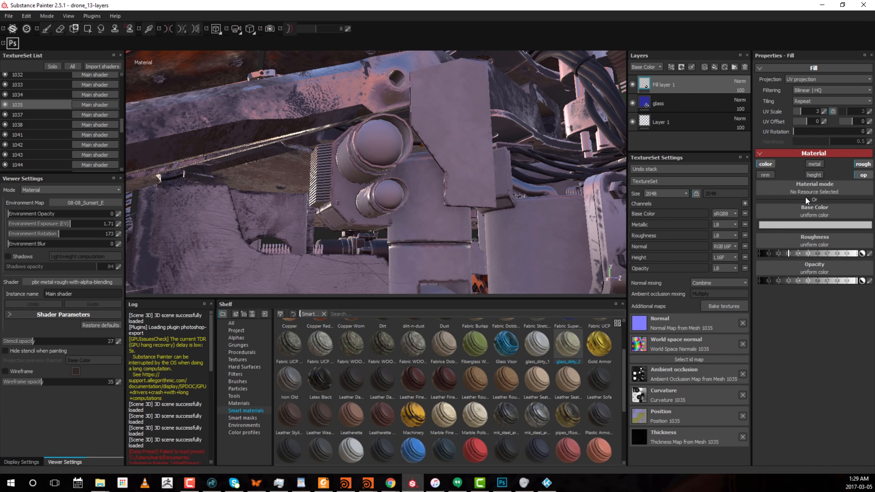
Set the new fill layer's base color to pure red and raise its roughness to about 0.8
click(822, 224)
drag(815, 205, 792, 184)
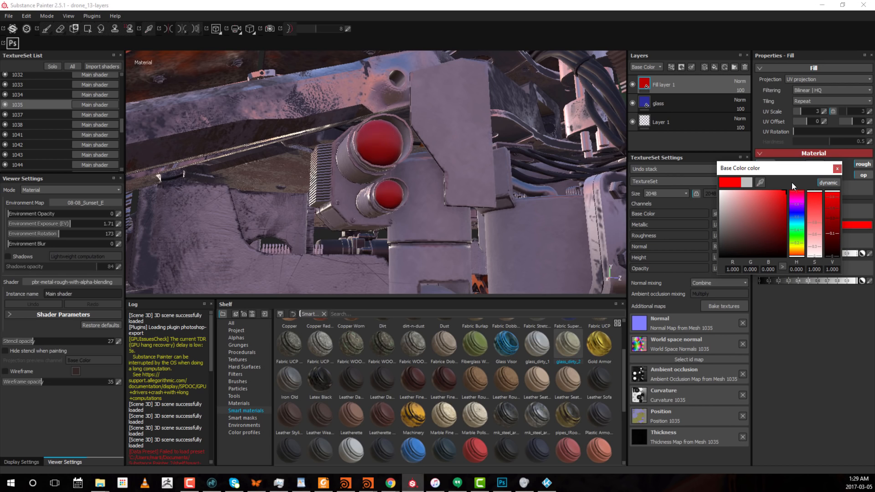
click(838, 170)
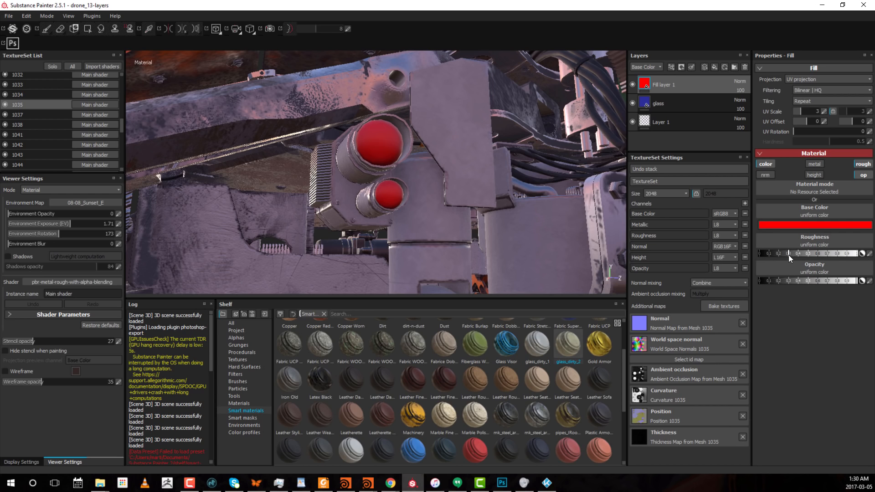
drag(789, 255, 836, 253)
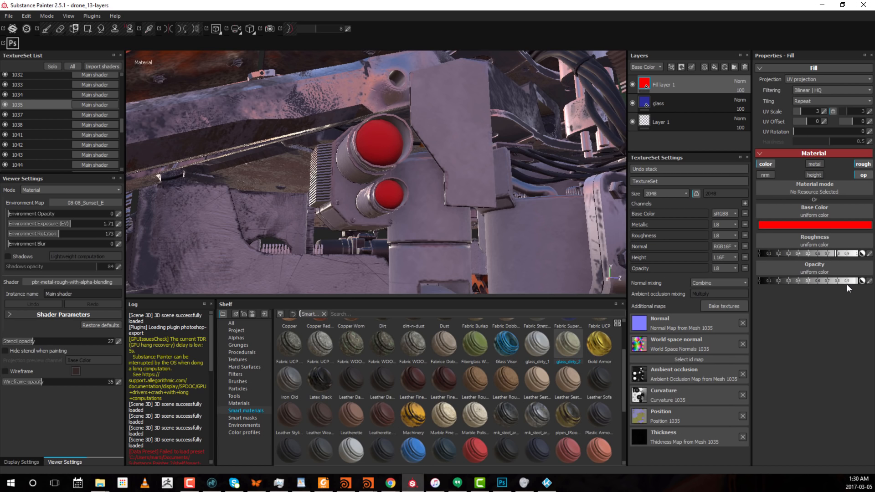
mouse_move(819, 280)
mouse_down()
mouse_move(784, 283)
mouse_move(830, 282)
mouse_up()
Add a black mask to the red fill layer and apply an MG Mask Builder generator to it
right_click(645, 82)
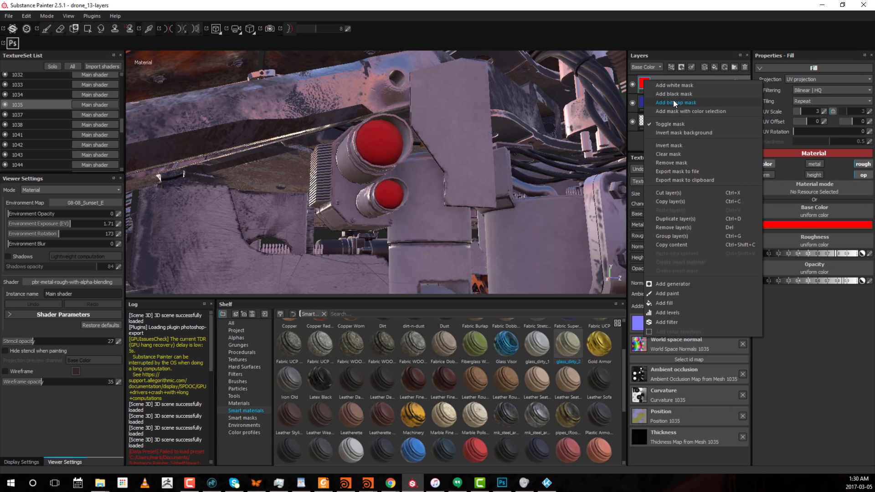
click(689, 94)
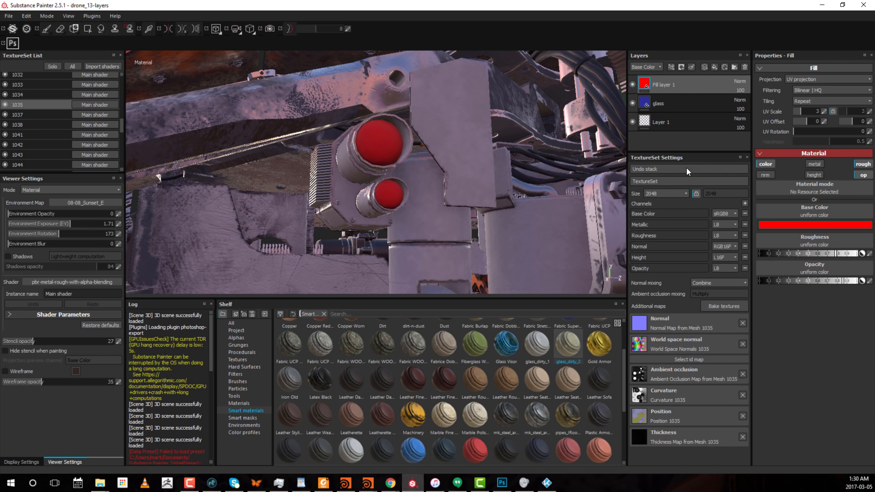
click(659, 84)
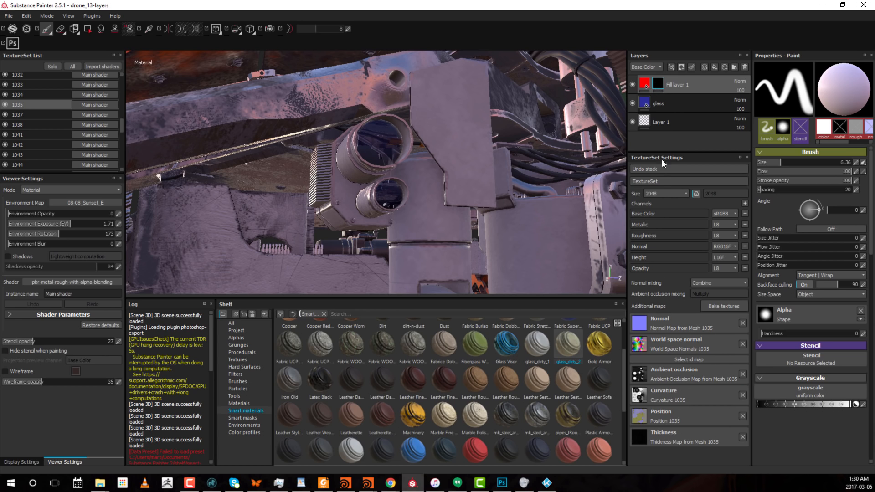
right_click(659, 83)
click(694, 287)
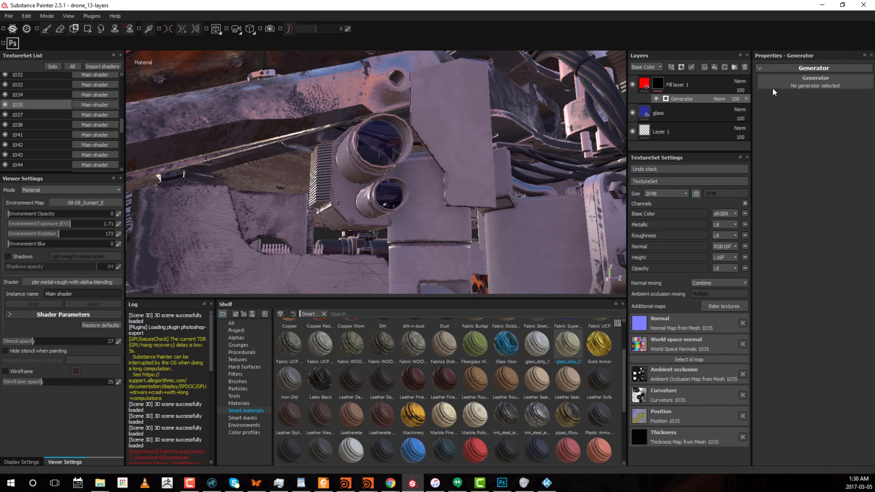
click(810, 87)
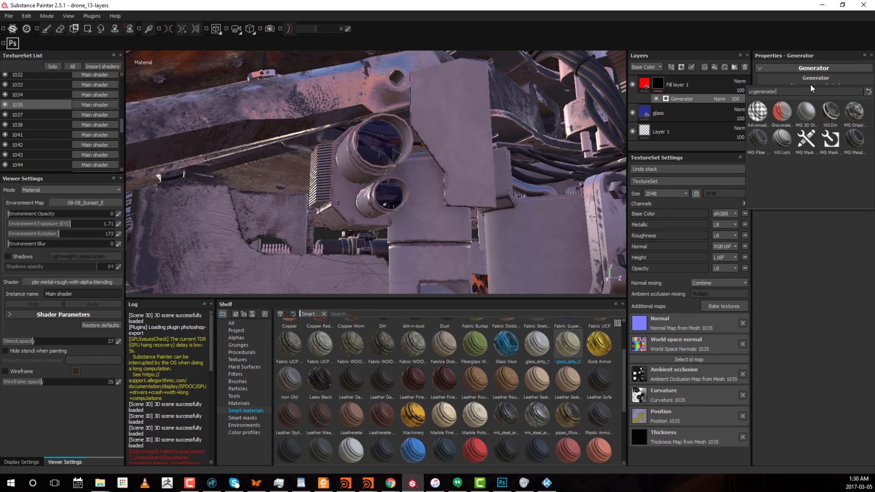
click(805, 139)
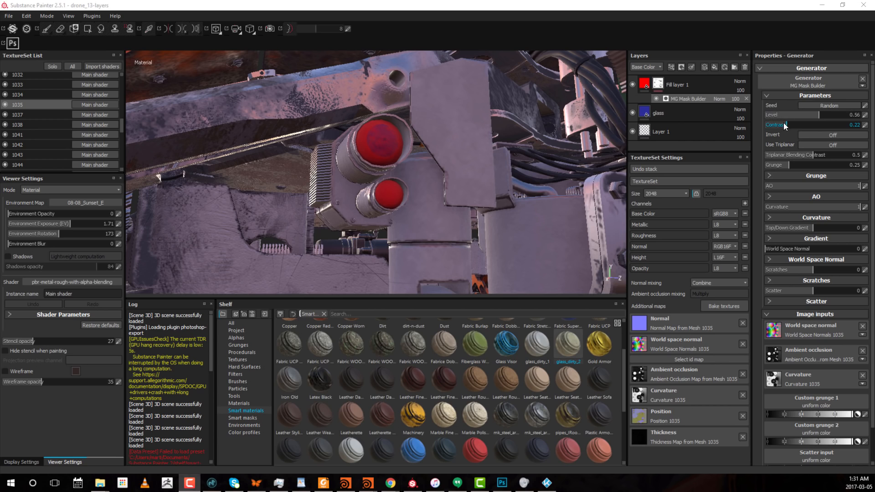
Set the mask generator's level to 0.11, contrast to 0.27 and top/down gradient to -0.07
drag(803, 125, 806, 125)
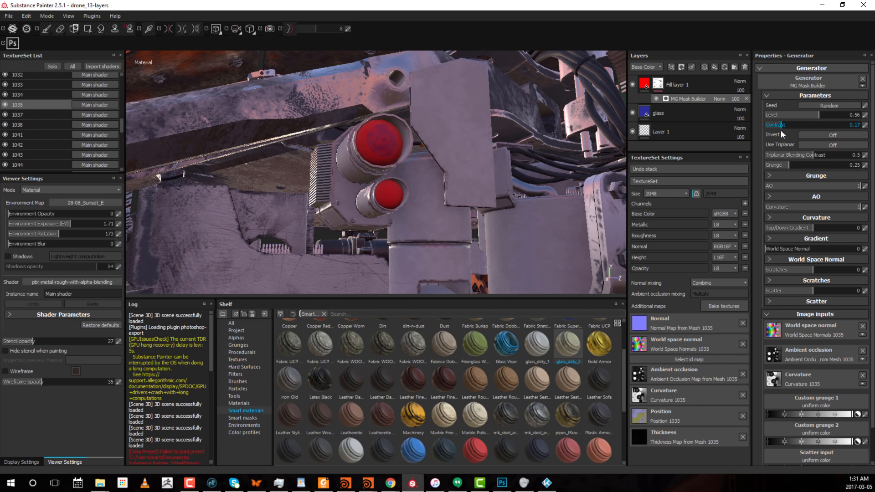
drag(791, 131, 775, 112)
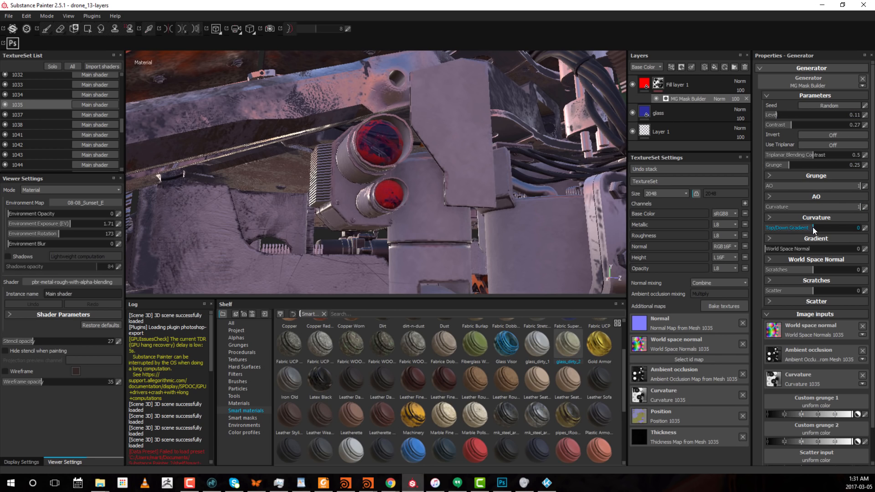
mouse_move(814, 227)
mouse_down()
mouse_move(784, 228)
mouse_move(808, 228)
mouse_up()
Set the mask generator's curvature to 0.85, AO to 0.22, top/down gradient to -0.03 and scatter to 0.02
drag(858, 207, 824, 207)
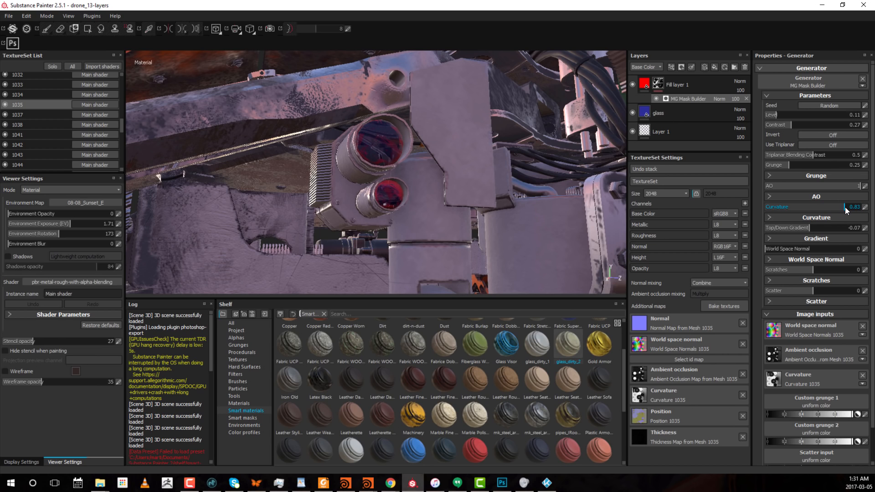
drag(845, 207, 846, 207)
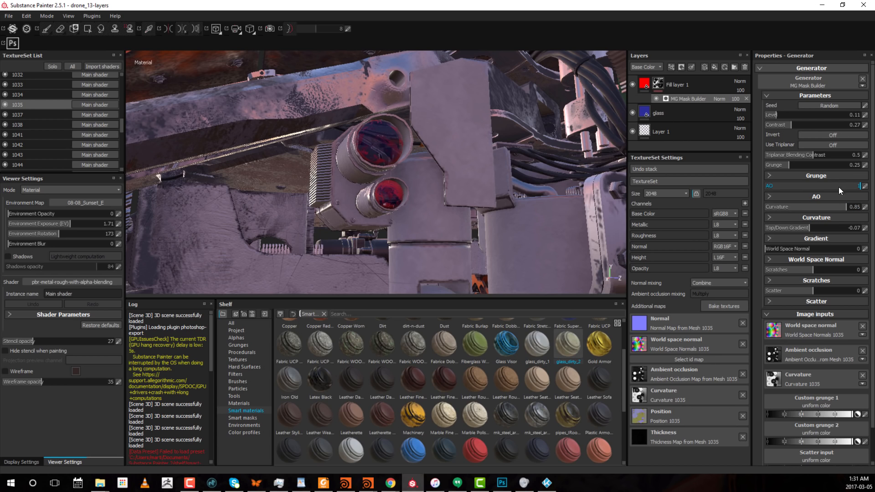
drag(852, 185, 812, 185)
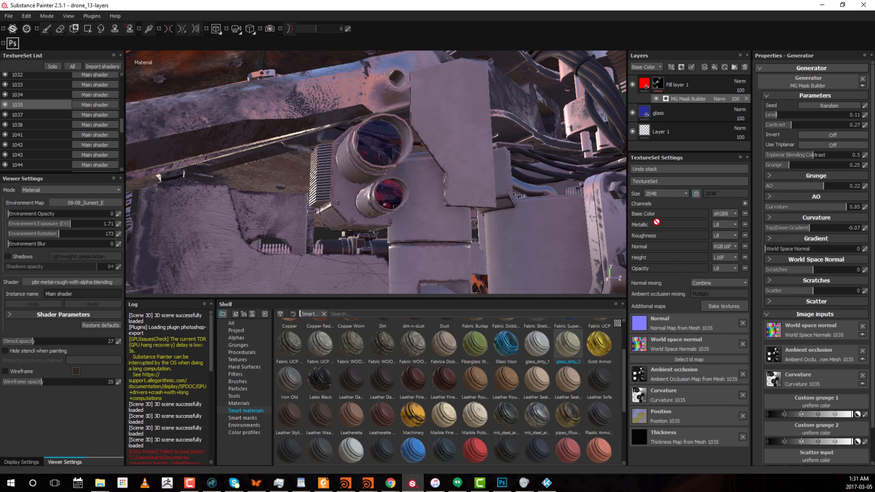
mouse_move(809, 227)
mouse_down()
mouse_move(843, 229)
mouse_move(812, 229)
mouse_up()
mouse_move(814, 290)
mouse_down()
mouse_move(823, 290)
mouse_move(814, 291)
mouse_up()
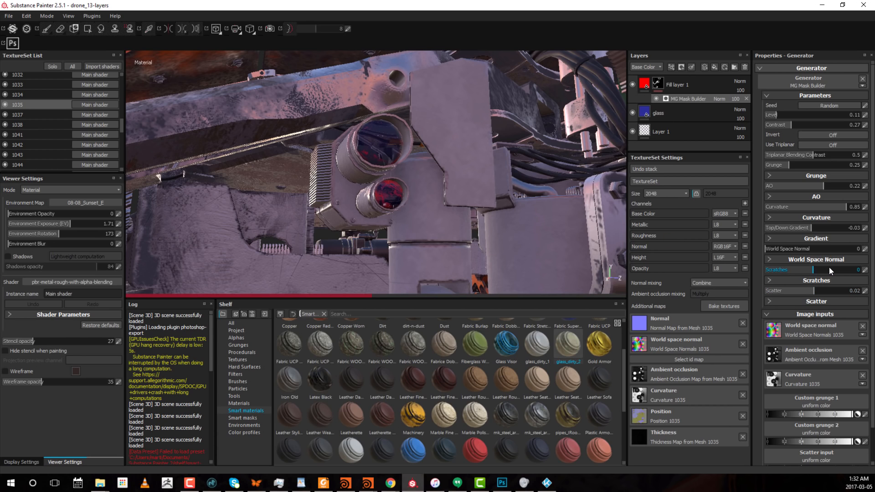
Raise the mask generator's scratches to 1, with a scratch amount of 4096 and a scale of 0.6
mouse_move(846, 268)
mouse_down()
mouse_move(782, 269)
mouse_move(860, 269)
mouse_up()
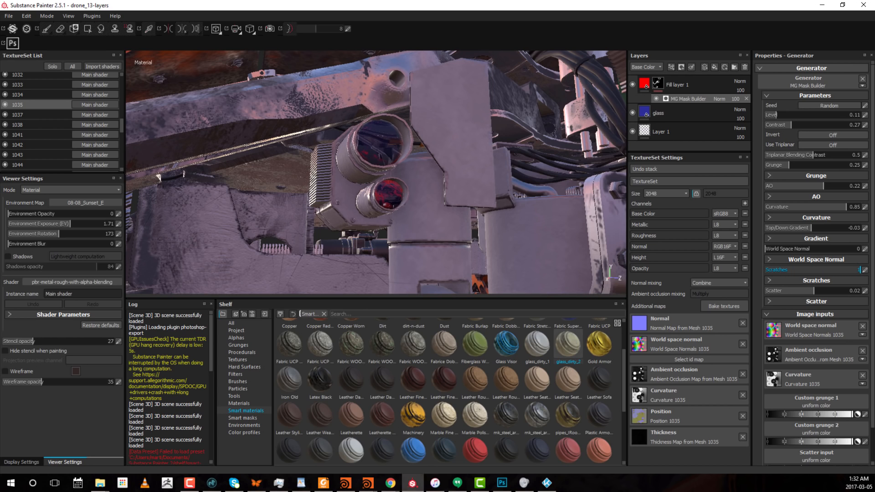
click(810, 280)
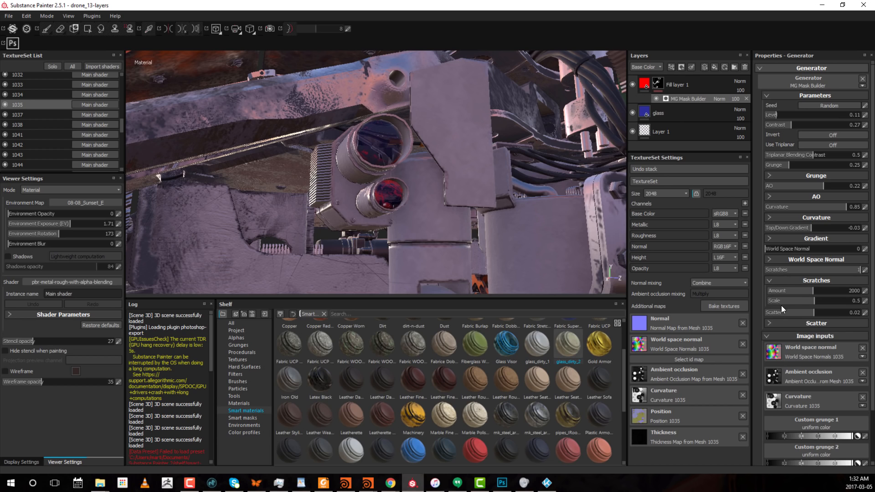
drag(841, 289, 861, 289)
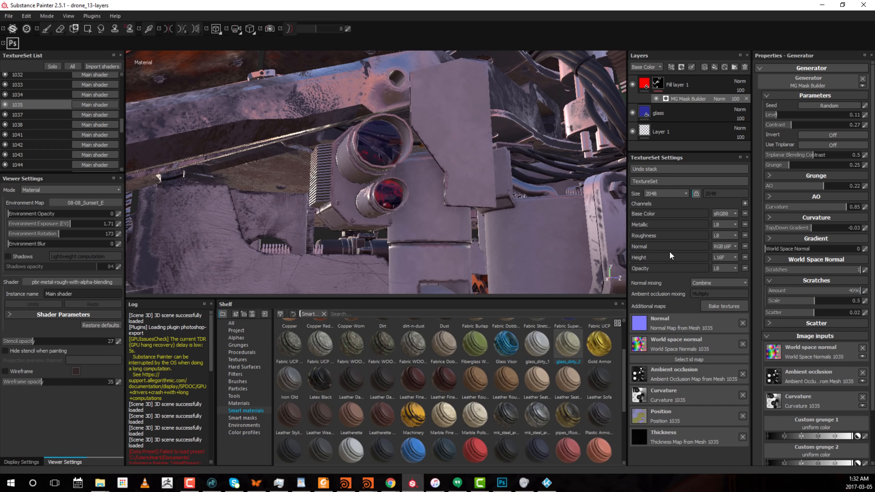
click(817, 301)
drag(839, 304, 822, 302)
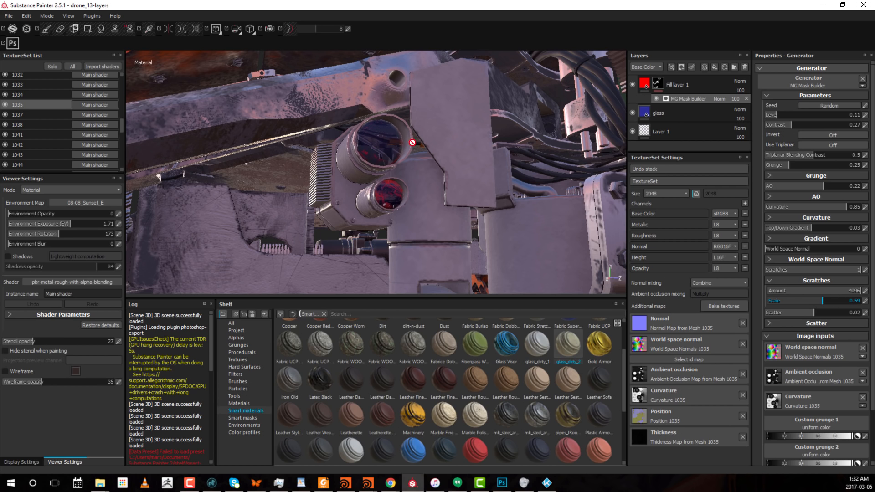
Check the lenses up close and set the mask generator's world space normal to 0.33
alt+right_drag(615, 144, 471, 152)
mouse_move(446, 146)
alt+mouse_down()
mouse_move(445, 154)
mouse_move(458, 152)
alt+mouse_up()
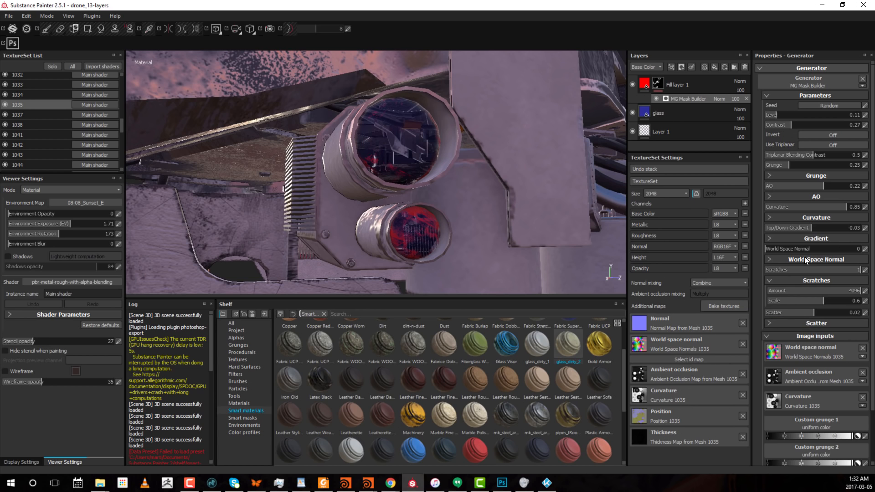
drag(777, 245, 835, 248)
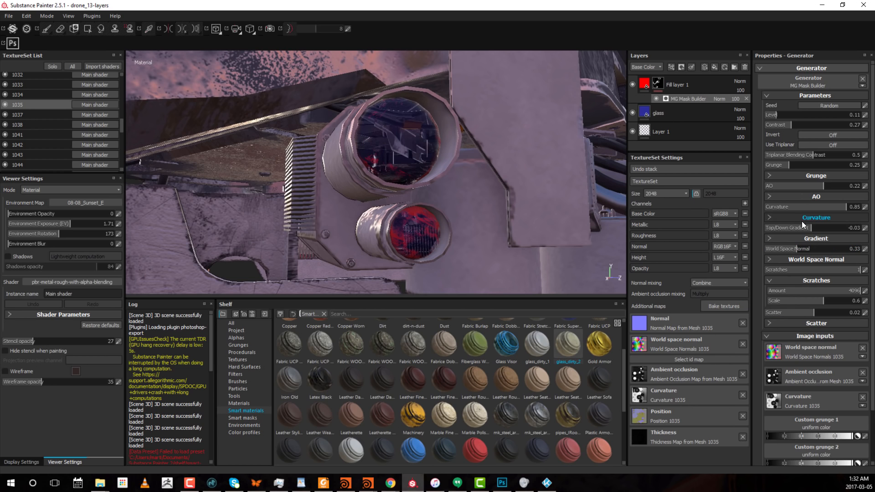
Set the mask generator's top/down gradient to 0.01 and AO to 0.41
drag(824, 227, 814, 228)
click(822, 185)
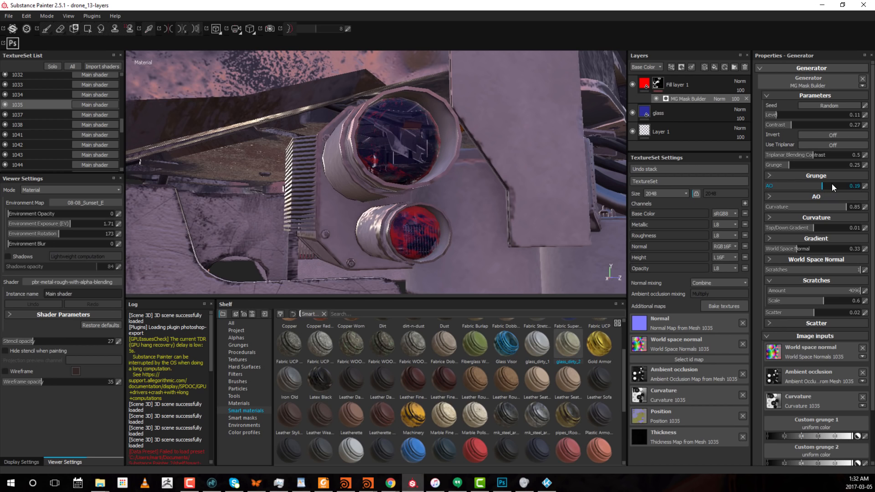
drag(838, 185, 833, 185)
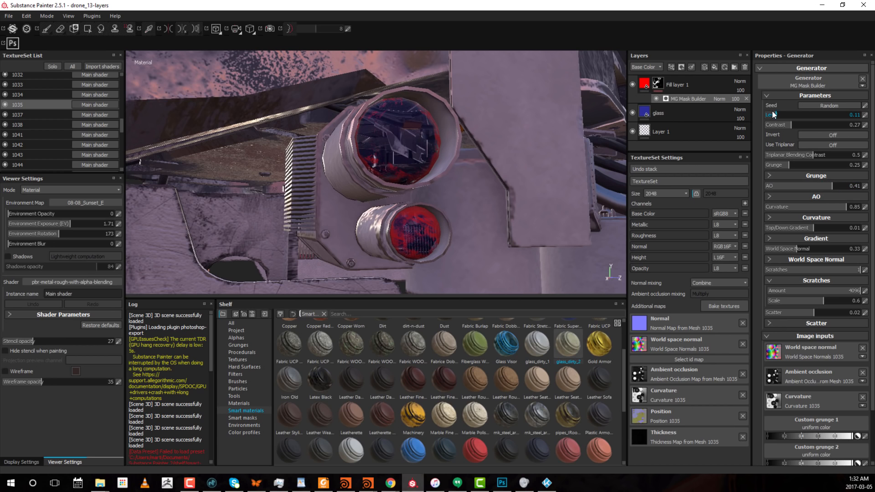
Set the mask generator's level to 0.19 and contrast to 0.66
drag(778, 113, 807, 113)
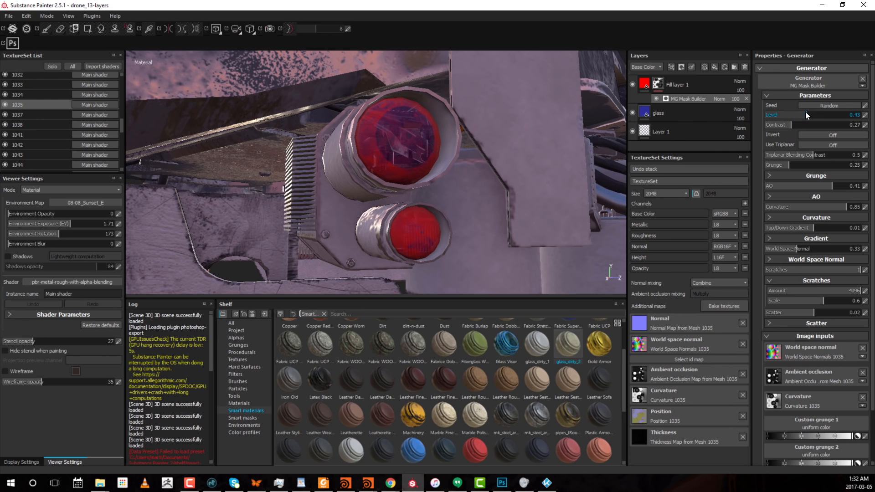
drag(794, 120, 796, 122)
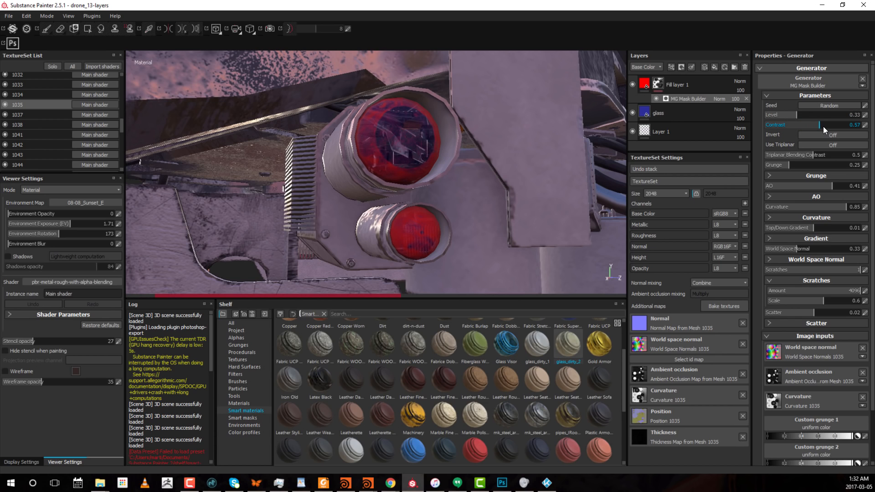
click(828, 127)
drag(790, 115, 776, 114)
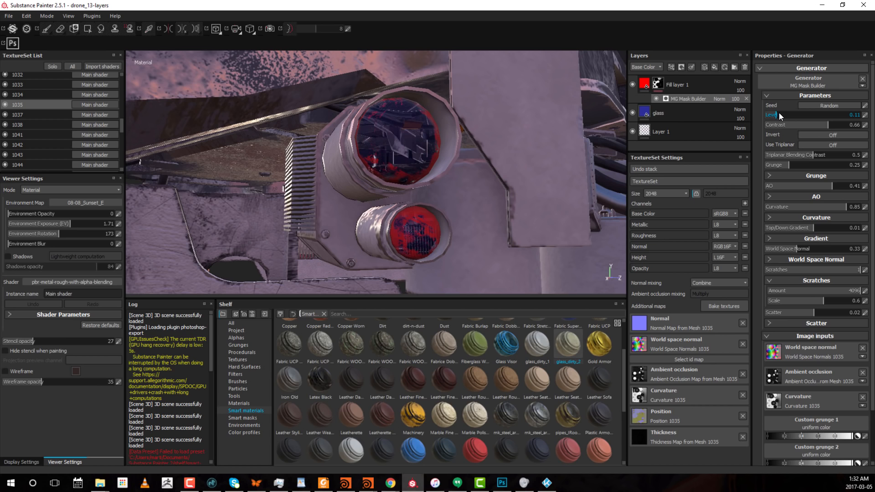
drag(779, 113, 784, 113)
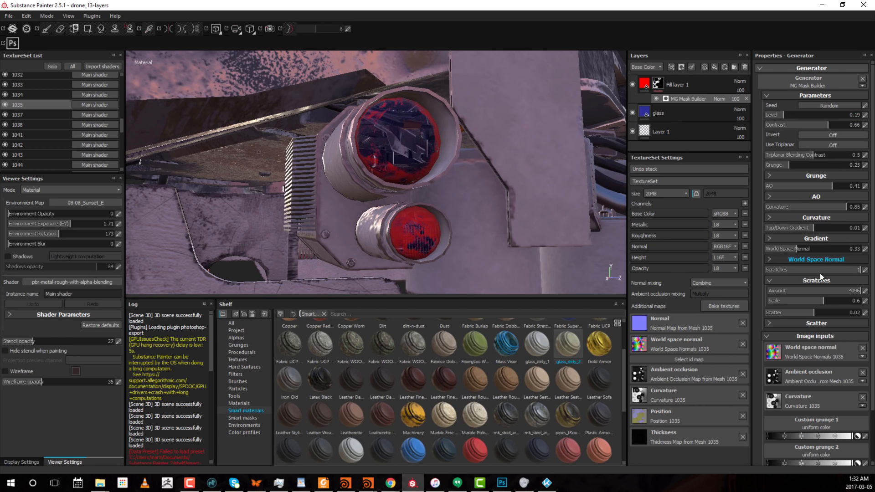
Set the mask generator's scatter to 0.04 and its scratches scale to 0.84, keeping the scratch amount at 4096
click(814, 311)
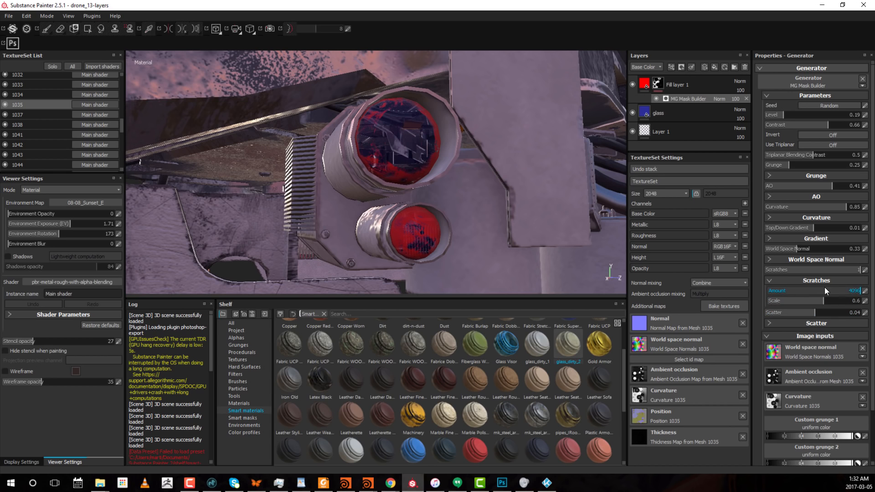
drag(825, 290, 784, 285)
drag(874, 297, 751, 298)
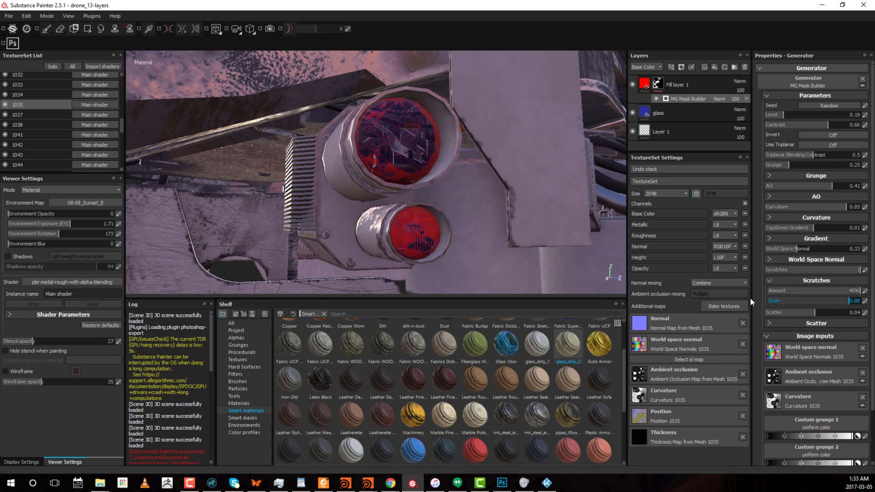
drag(835, 302, 856, 302)
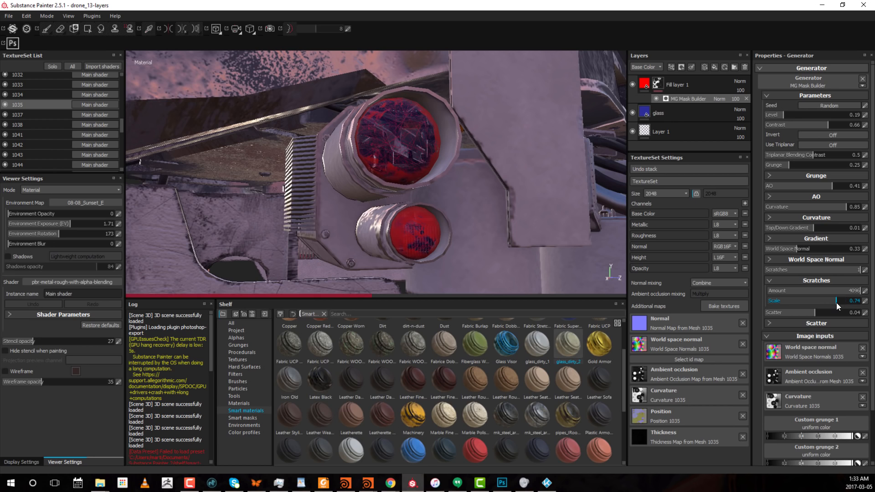
drag(836, 303, 838, 303)
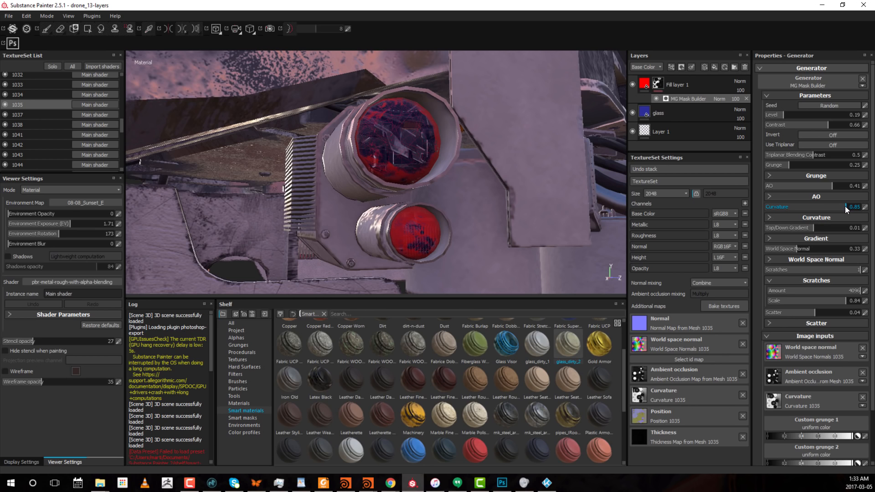
Reduce the mask generator's curvature to 0.65 and AO to 0.36
drag(833, 207, 827, 209)
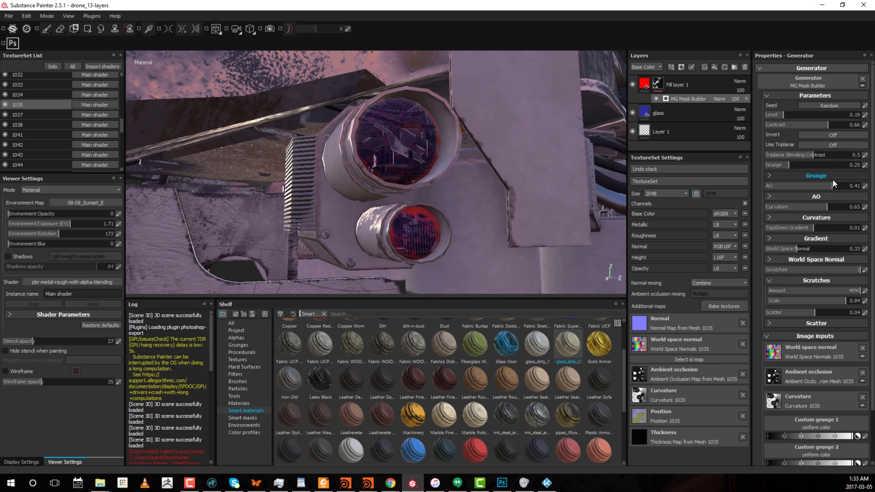
drag(825, 184, 824, 184)
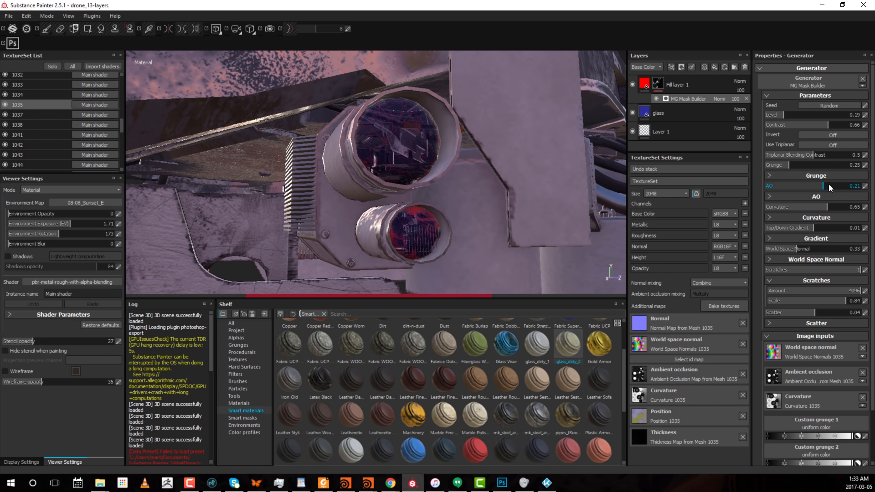
drag(829, 185, 831, 185)
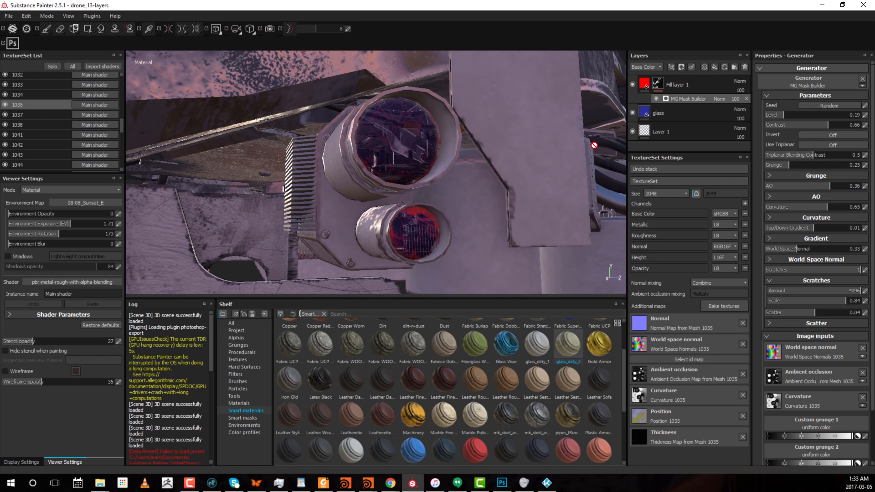
Change the base color of Fill layer 1 from red to a muted tan-brown dirt color
click(644, 84)
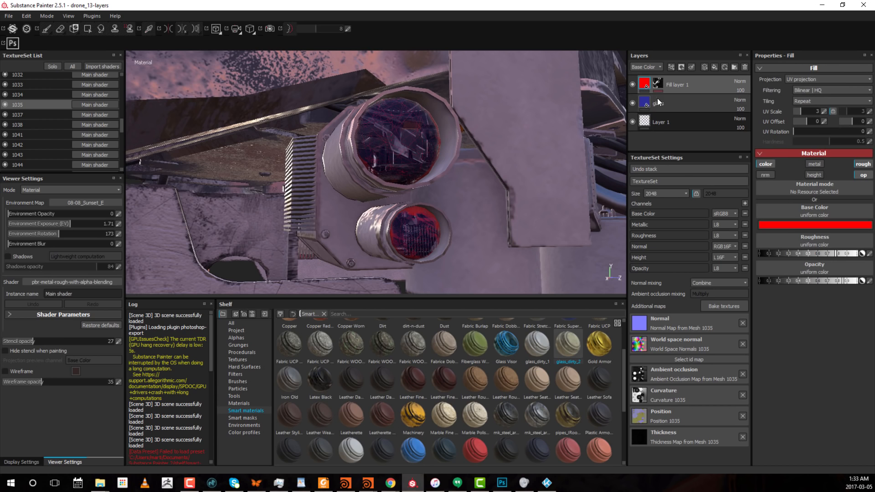
click(802, 223)
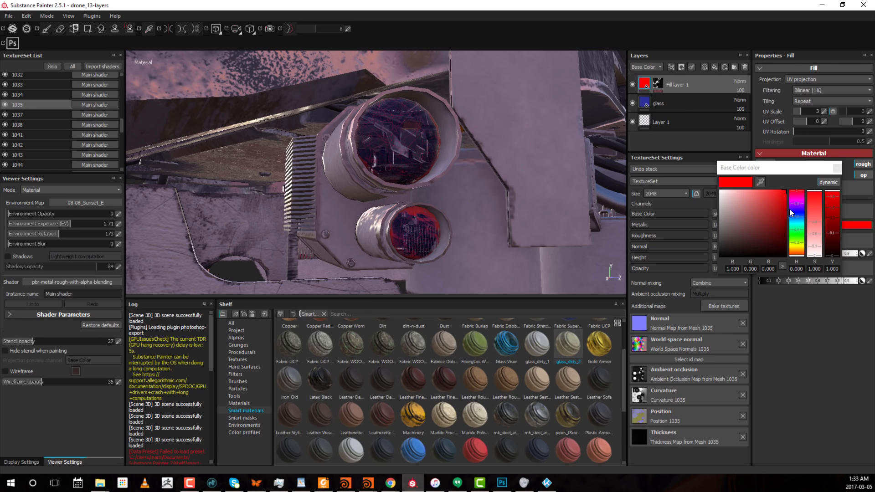
click(801, 247)
drag(819, 193, 797, 246)
click(833, 204)
click(831, 211)
click(816, 229)
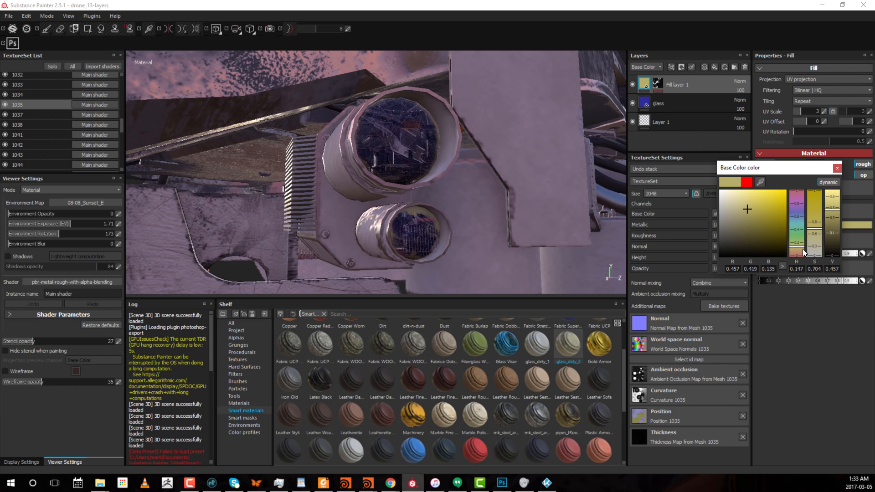
click(801, 250)
click(837, 168)
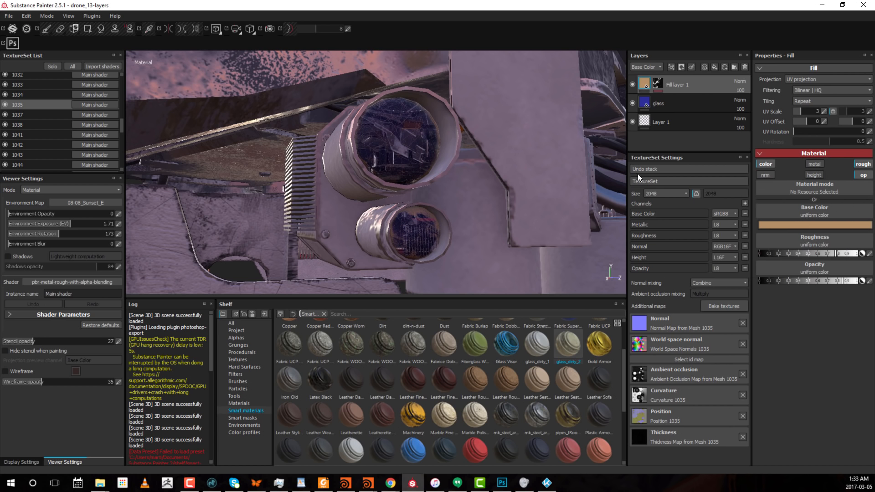
Check the dirty lenses from several angles and distances, and preview them in an Iray render
alt+drag(456, 123, 292, 153)
alt+right_drag(292, 153, 471, 152)
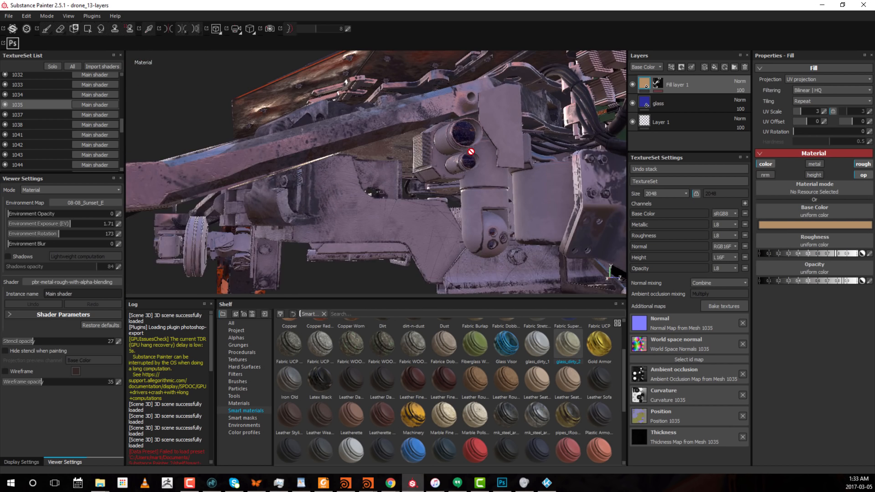
alt+drag(471, 152, 451, 163)
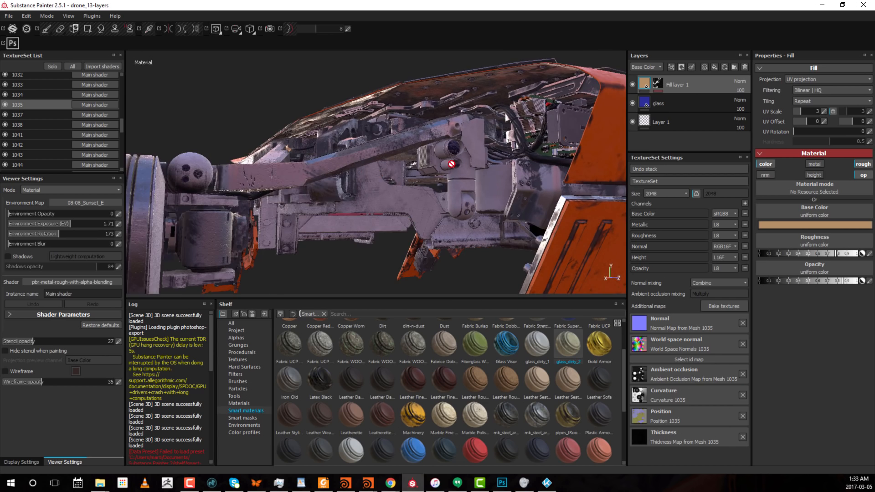
alt+right_drag(600, 157, 492, 156)
alt+drag(337, 172, 504, 156)
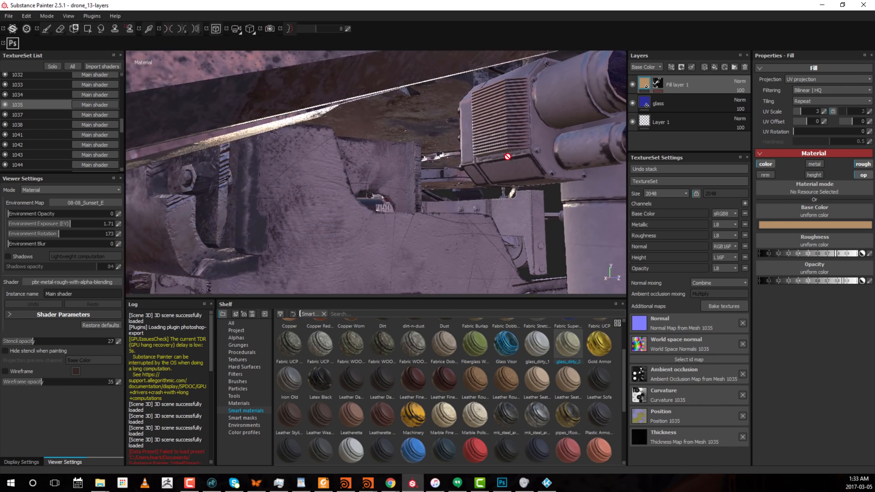
alt+right_drag(504, 156, 525, 156)
alt+drag(525, 156, 604, 113)
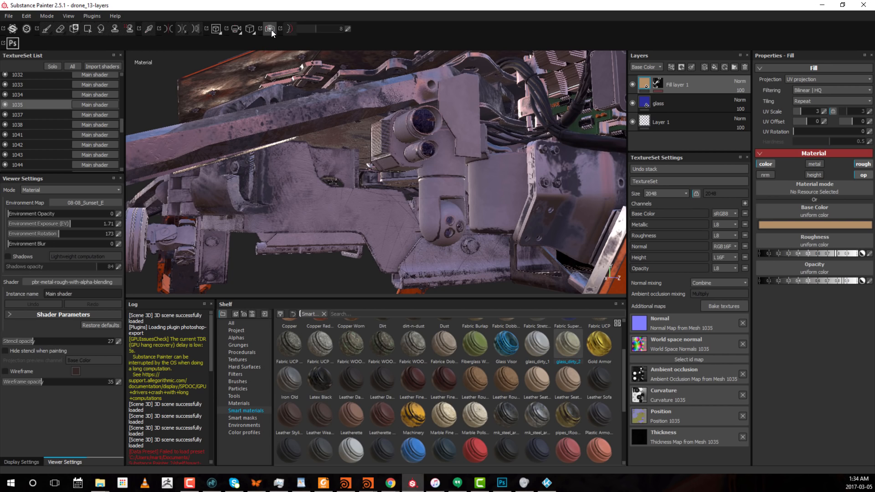
scroll(515, 148, up, 2)
key(F10)
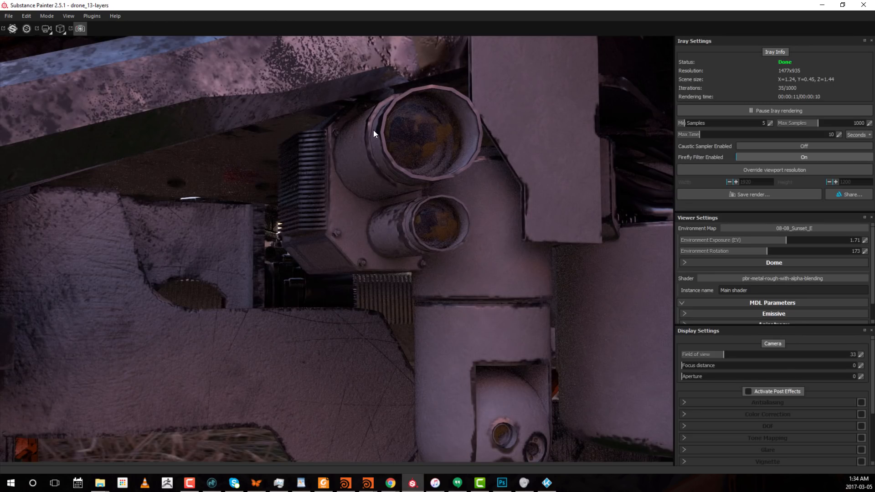
scroll(466, 129, down, 4)
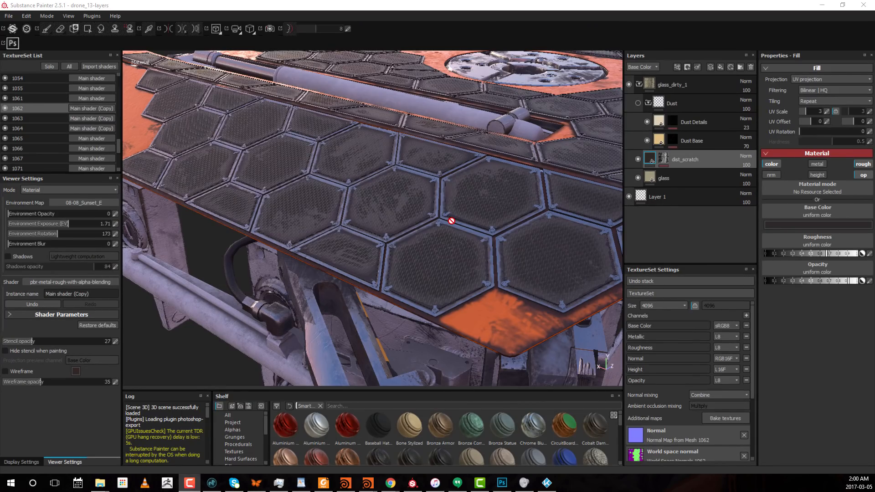
Examine the hexagonal solar panels on the drone and isolate texture set 1062 to view only their glass
alt+right_drag(451, 221, 426, 217)
alt+middle_drag(511, 274, 381, 201)
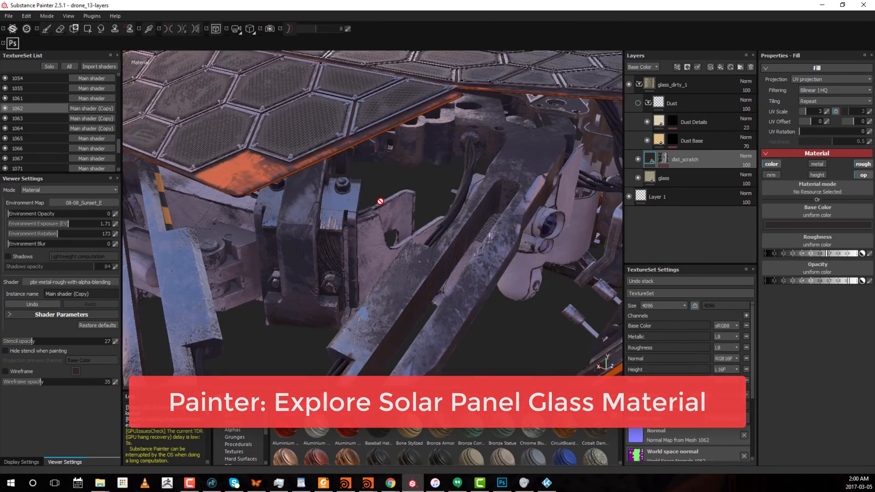
alt+right_drag(382, 201, 437, 217)
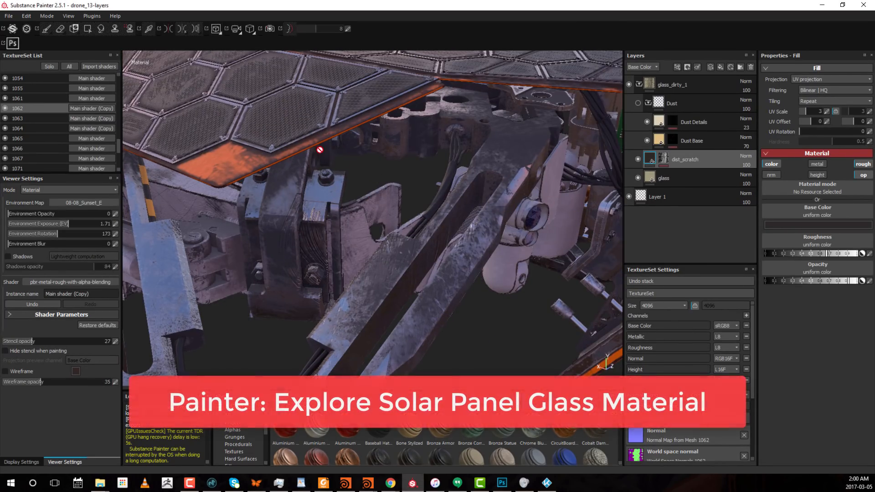
alt+drag(320, 148, 520, 227)
alt+middle_drag(364, 137, 544, 244)
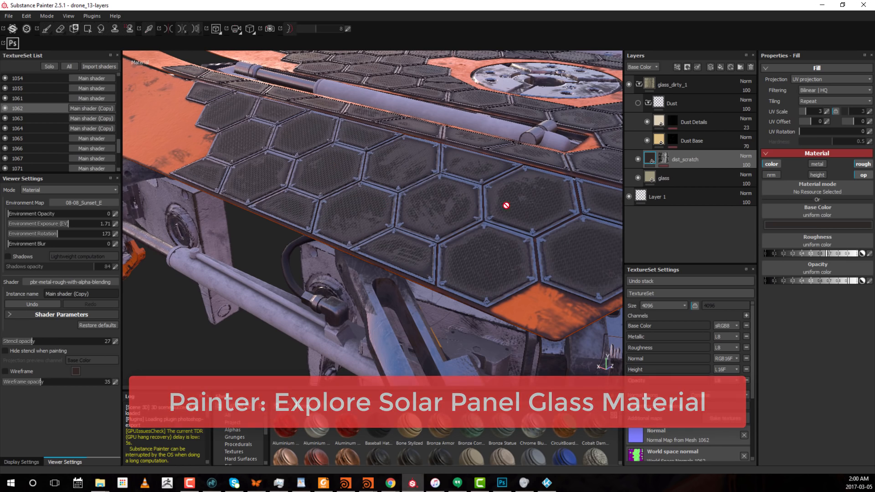
alt+right_drag(431, 185, 454, 186)
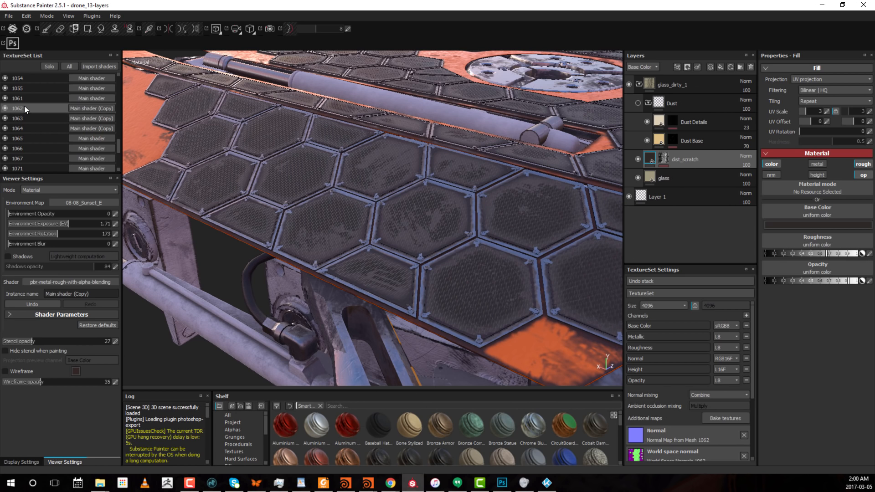
click(50, 67)
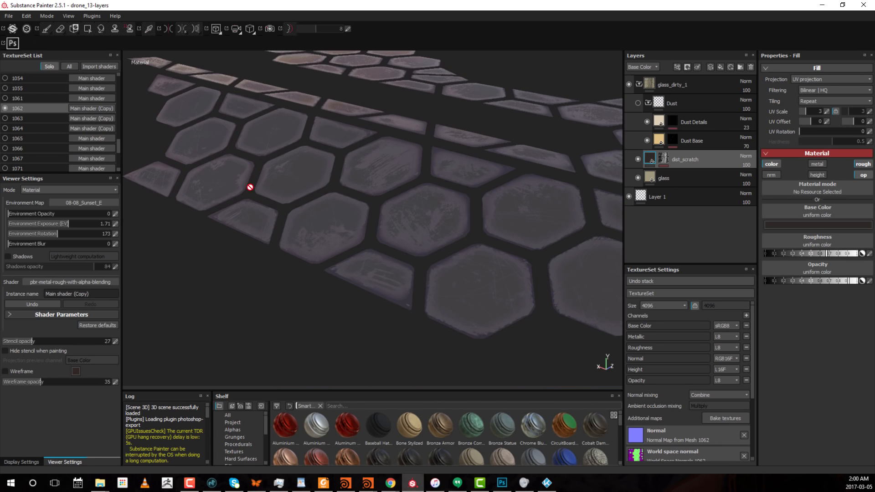
alt+drag(322, 143, 405, 187)
alt+middle_drag(405, 187, 460, 214)
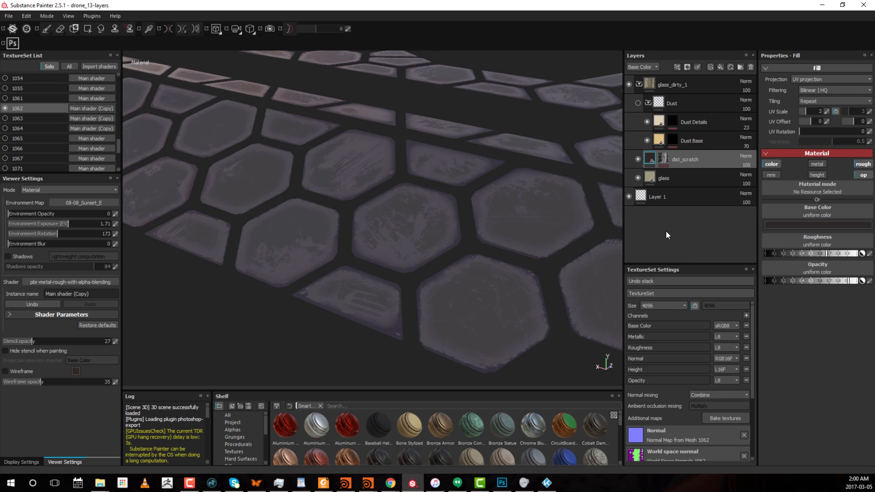
Hide the dist_scratch layer to inspect the glass layer and its fill properties, and show dist_scratch again
click(638, 159)
click(686, 177)
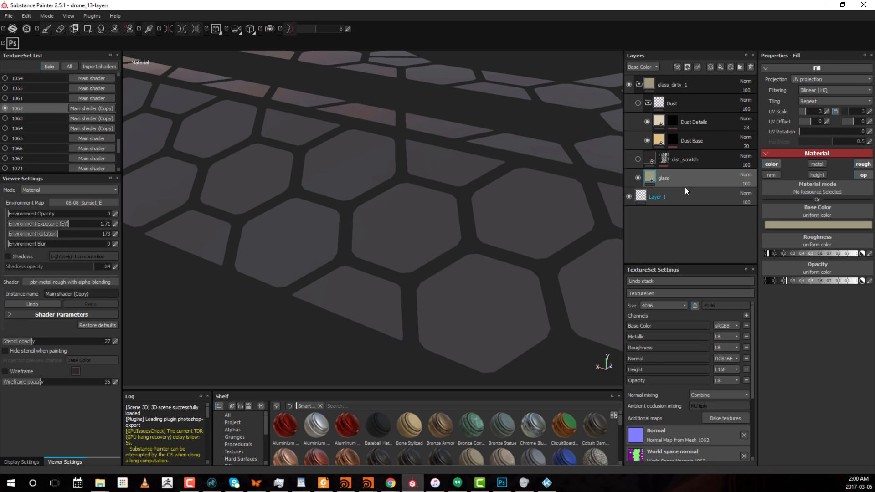
click(638, 160)
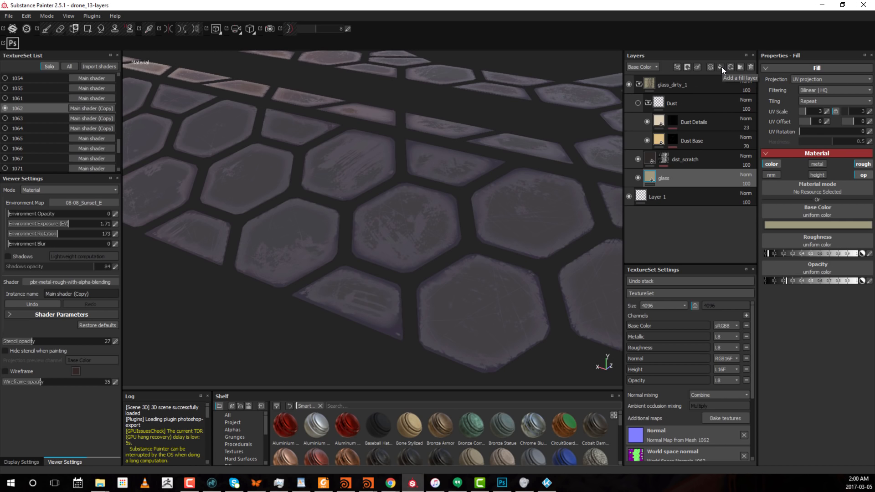
Inspect the dist_scratch layer's fill properties and open its mask to view the generators in it
mouse_move(651, 155)
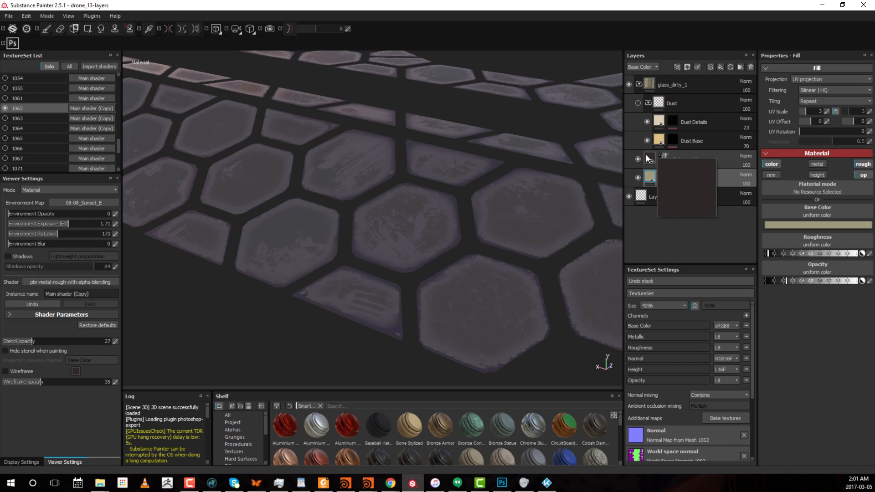
click(649, 156)
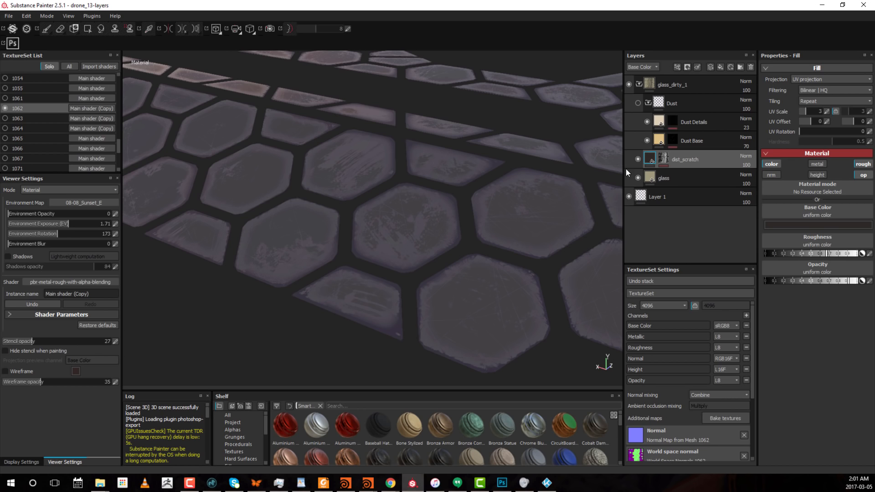
right_click(653, 158)
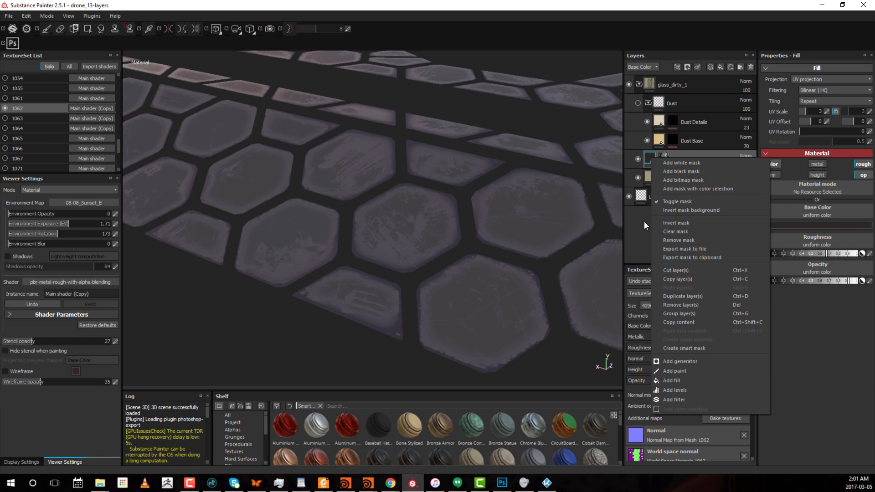
click(644, 222)
click(664, 159)
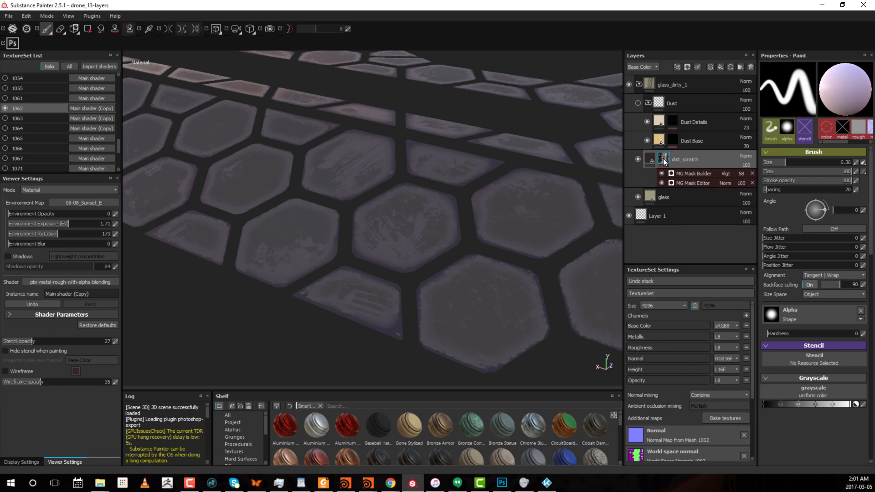
Hide the MG Mask Builder in the dist_scratch mask and set the MG Mask Editor's Curvature to 0.61
right_click(663, 161)
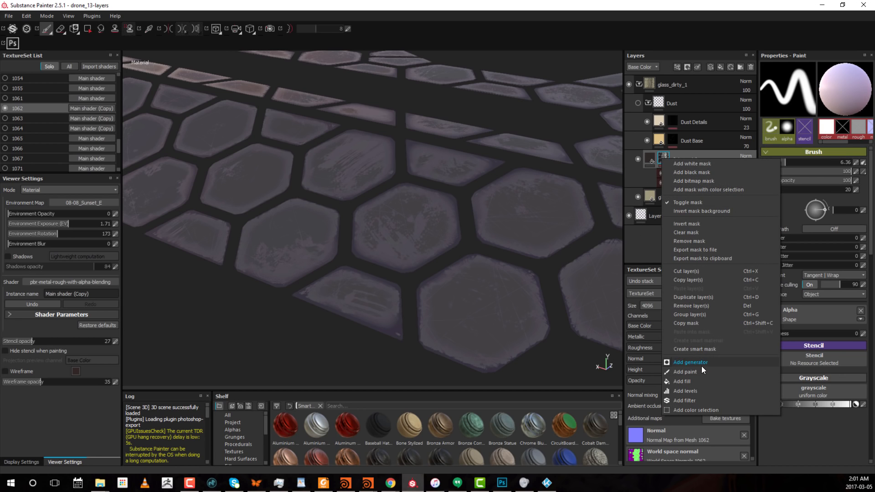
click(650, 247)
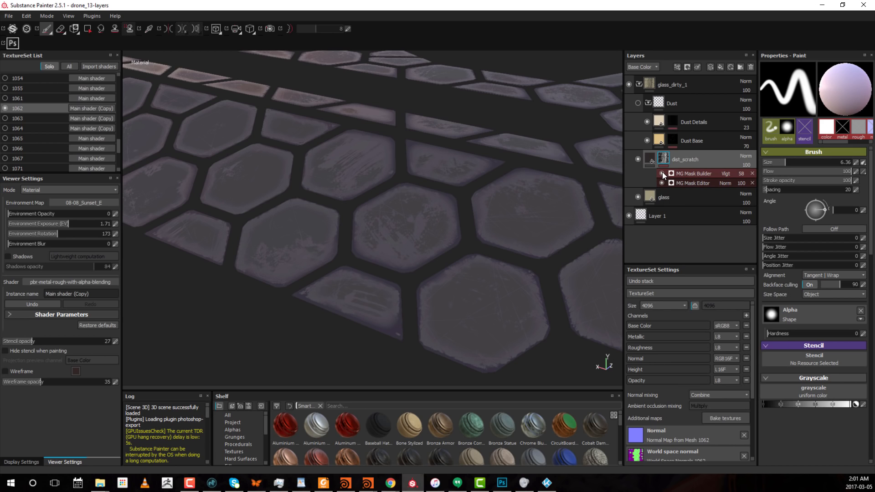
click(662, 174)
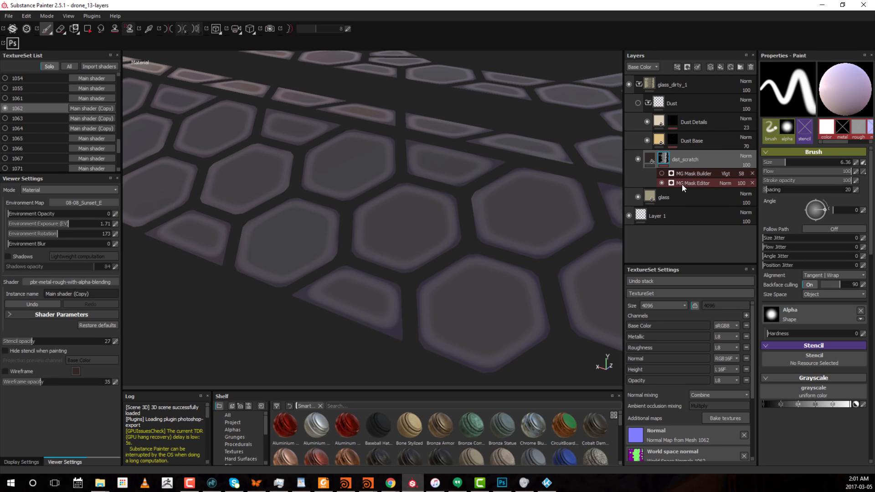
click(728, 184)
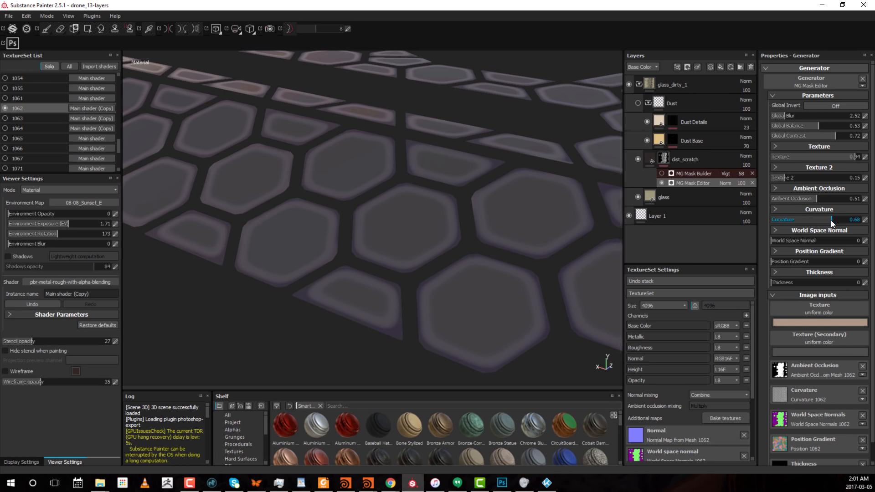
drag(830, 219, 783, 222)
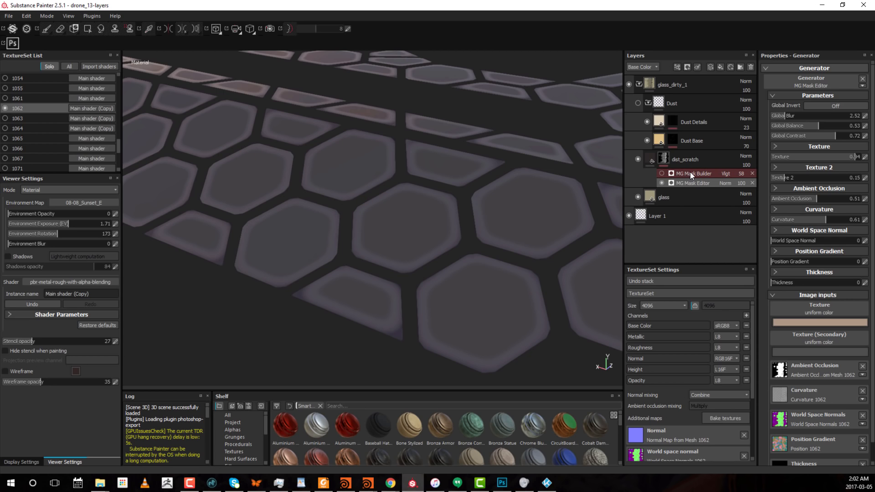
Show the MG Mask Builder again and inspect its parameters, the available generators and its blending modes
right_click(663, 159)
click(644, 252)
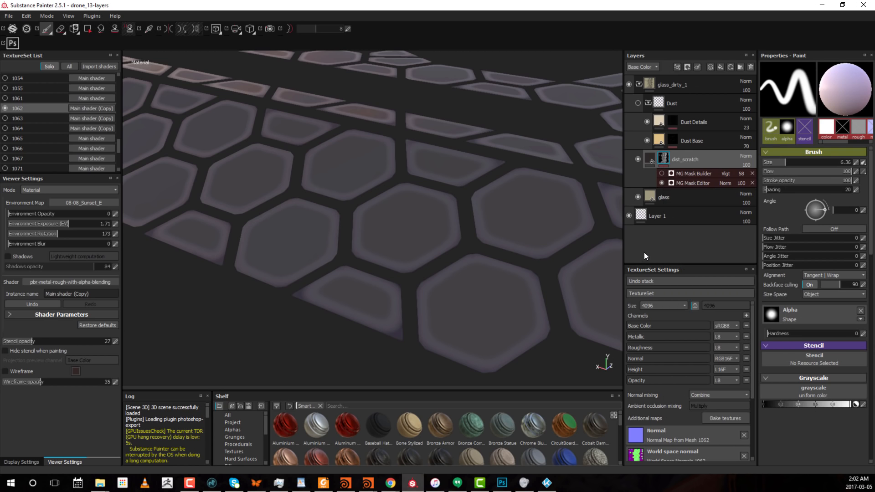
click(686, 172)
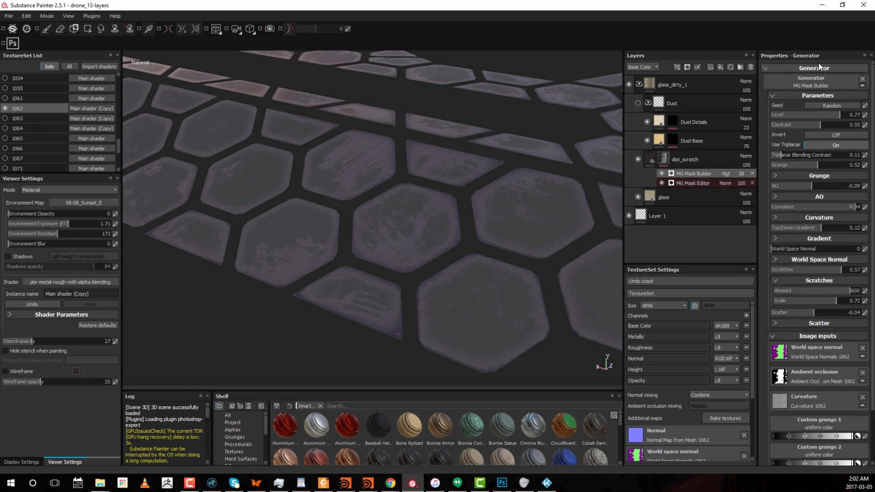
click(814, 84)
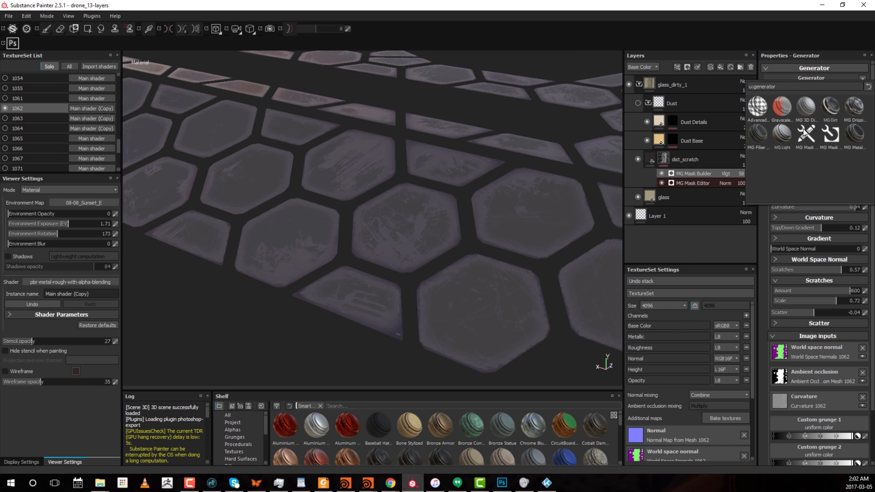
click(727, 174)
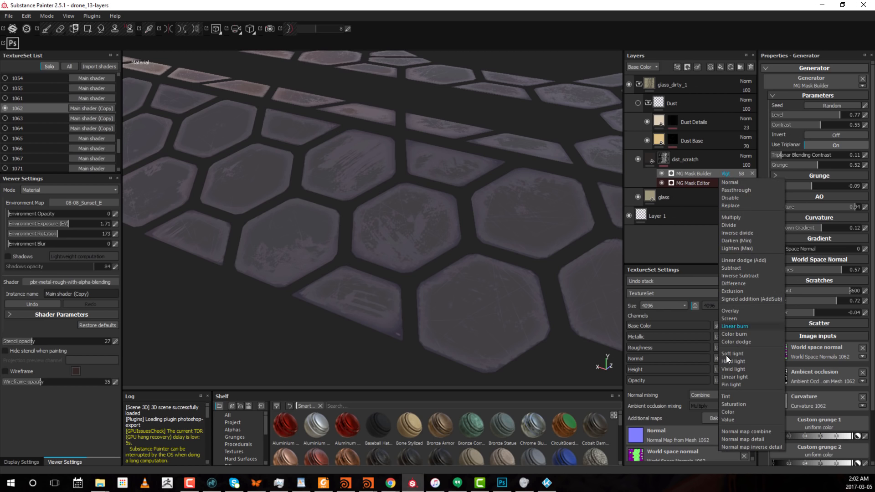
click(650, 238)
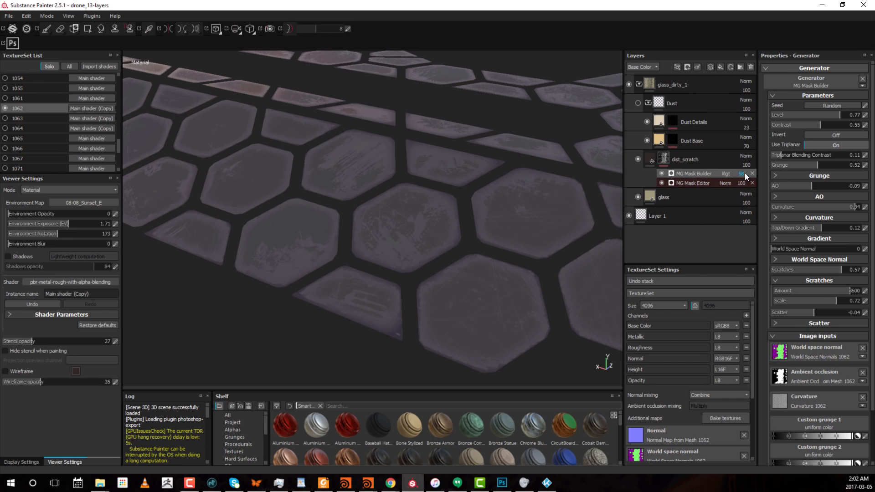
Set the MG Mask Builder's opacity to 55 in the dist_scratch mask and review its Scratches settings
click(741, 173)
drag(769, 182, 718, 185)
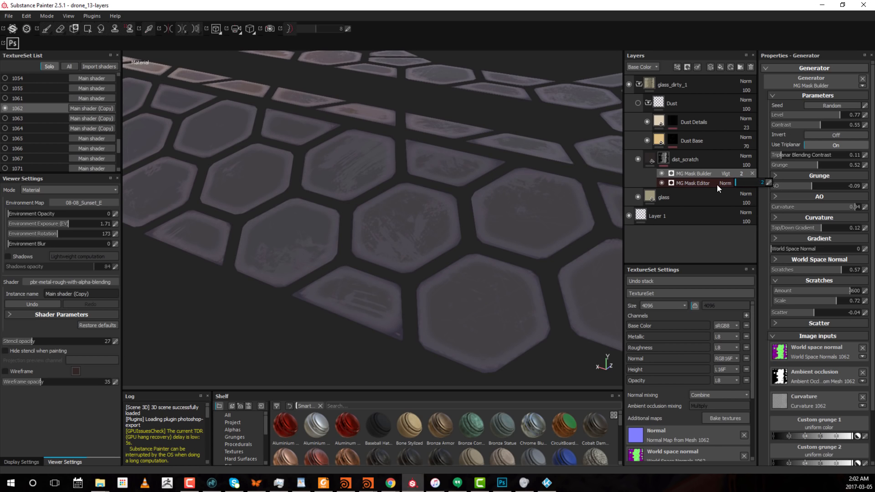
click(754, 182)
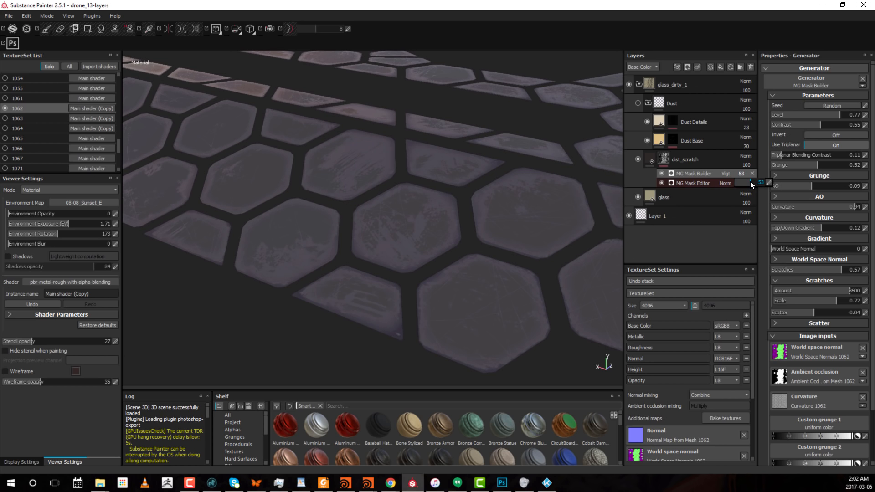
drag(751, 182, 752, 182)
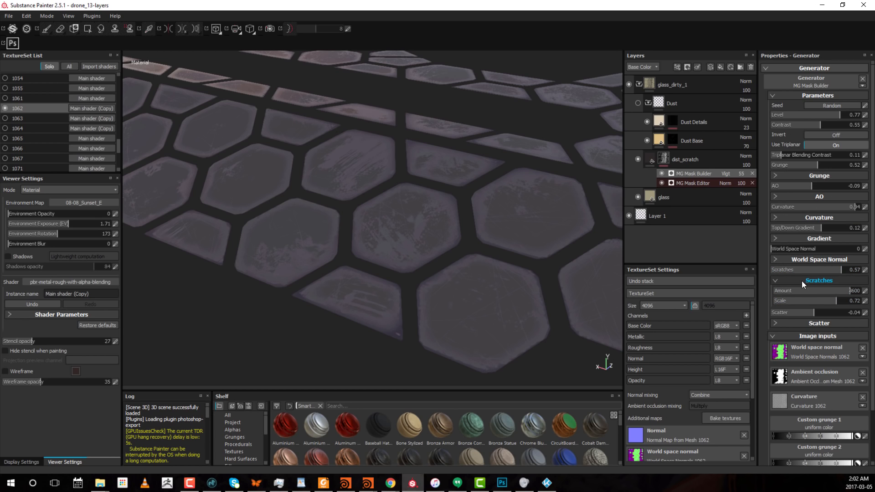
double_click(796, 291)
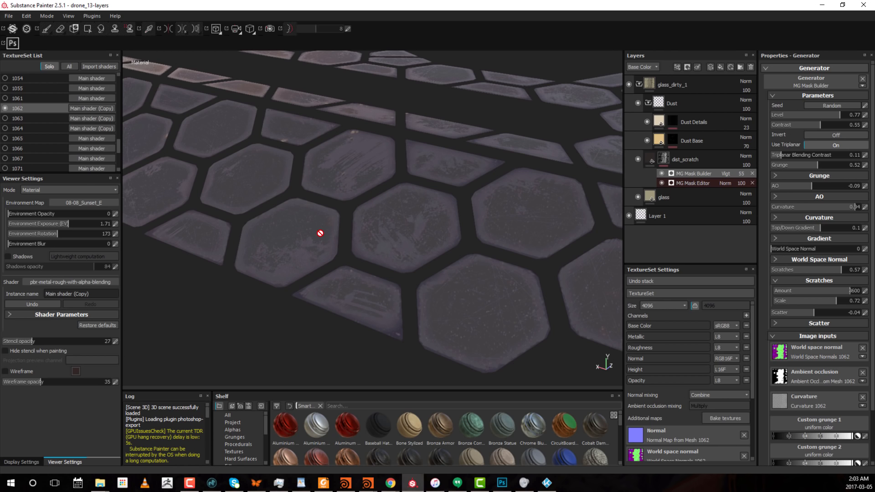
Cycle the viewport through the single channels to Roughness, and toggle the Dust folder off and on to compare its effect
key(c)
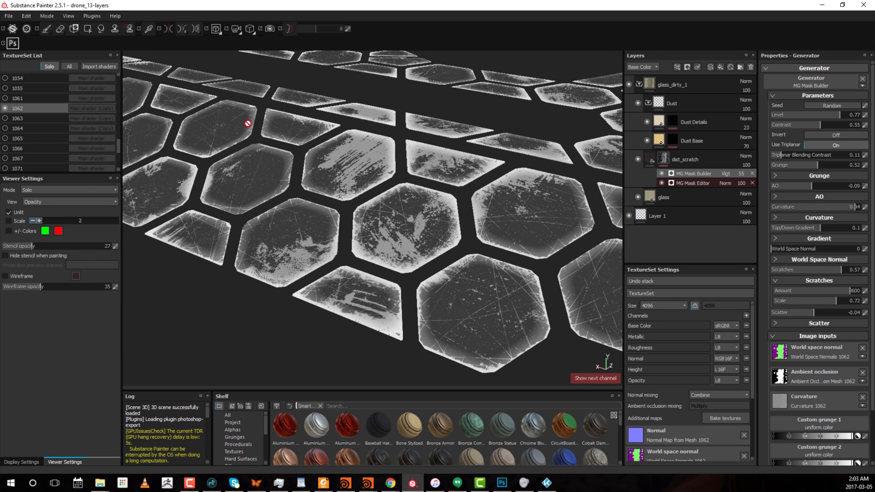
key(c)
key(c)
key(c)
key(c)
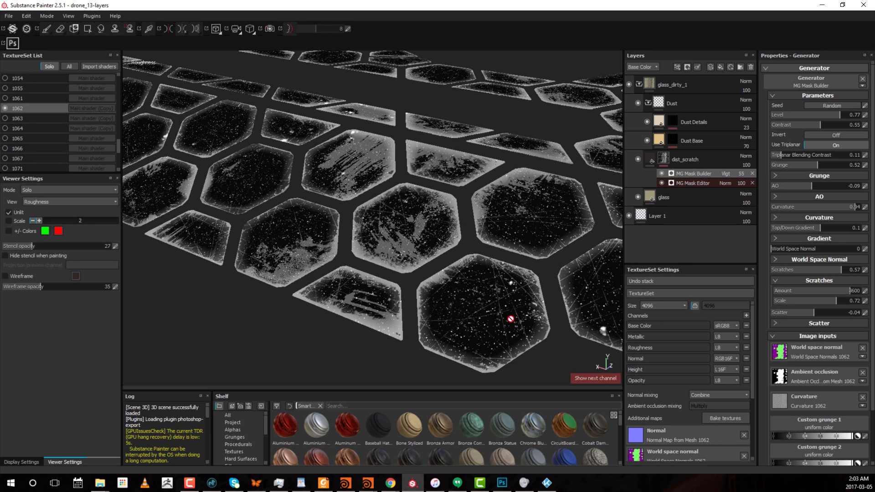
click(638, 102)
click(637, 103)
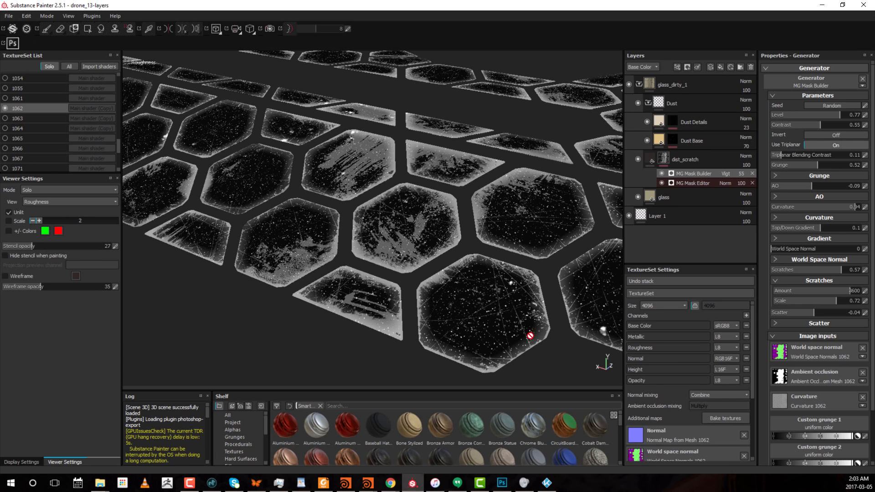
Enlarge the shelf and try to add the Dust smart material to the glass_dirty_1 folder
drag(551, 391, 550, 334)
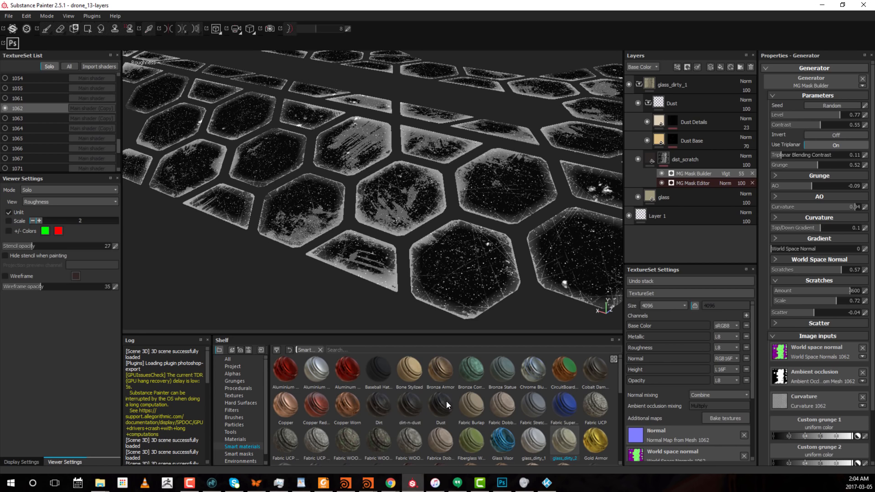
drag(436, 406, 675, 110)
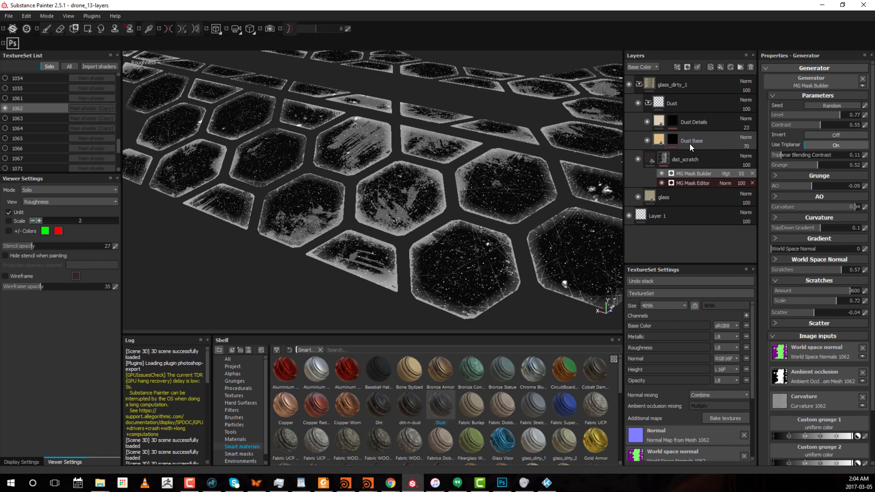
Select the layers from glass up to Dust and the glass_dirty_1 folder, and view the layer commands available for them
click(705, 196)
click(701, 107)
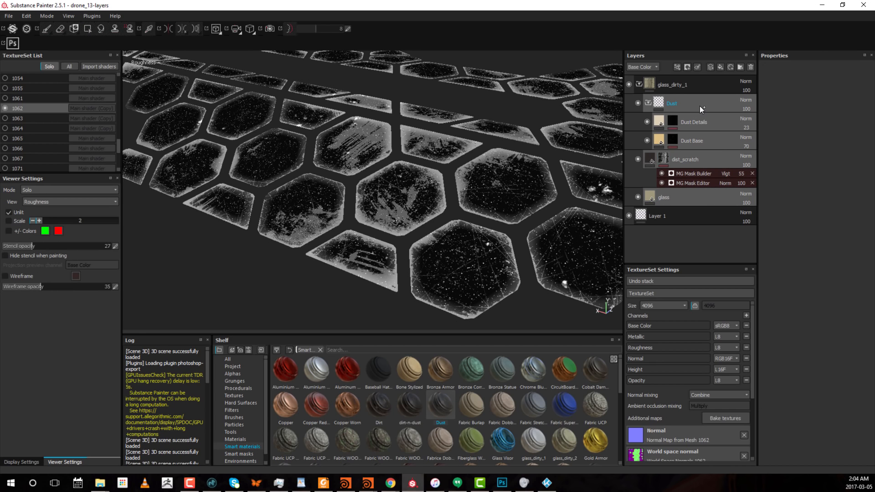
right_click(700, 106)
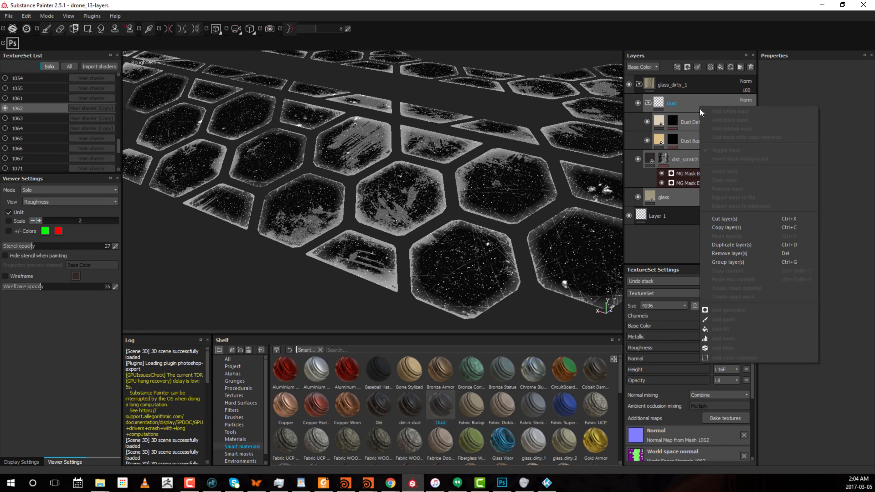
click(679, 106)
click(663, 85)
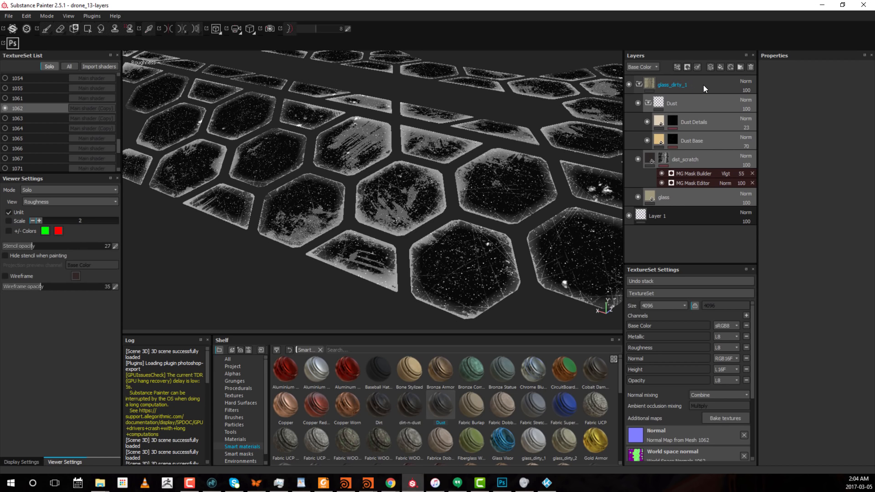
click(673, 84)
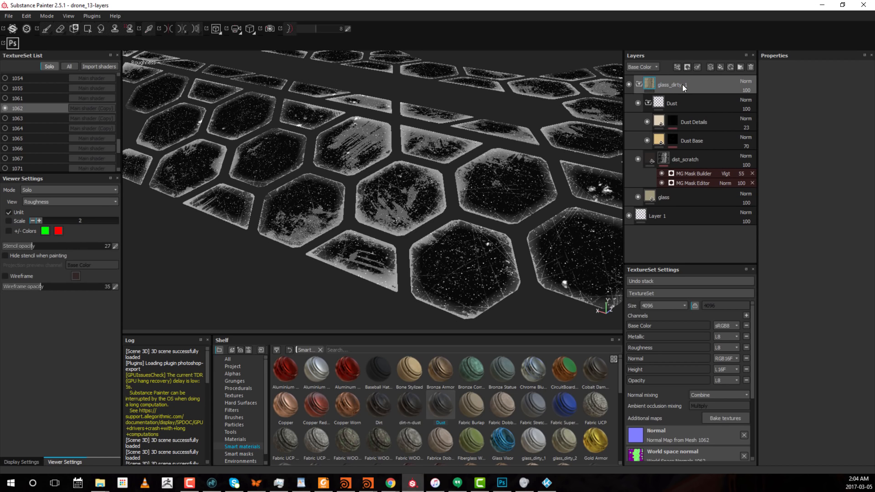
right_click(646, 82)
click(674, 33)
Search the smart materials in the shelf for "glass"
scroll(491, 397, down, 3)
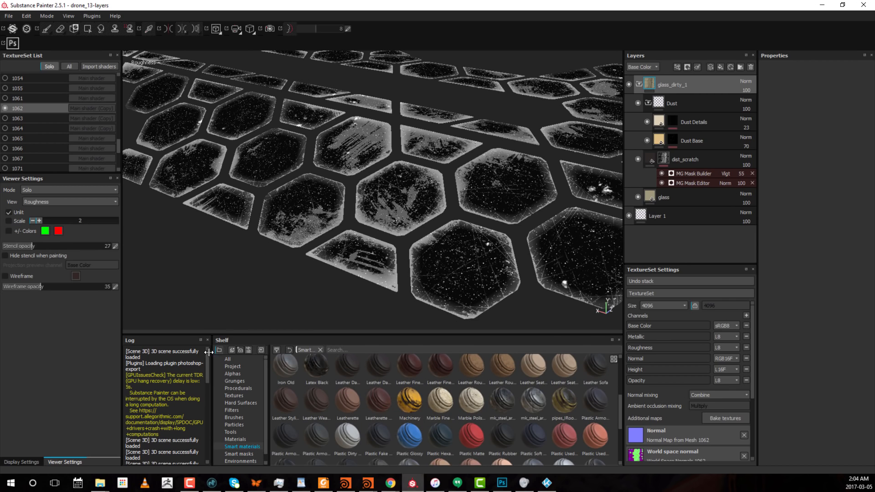
click(338, 350)
text(glass)
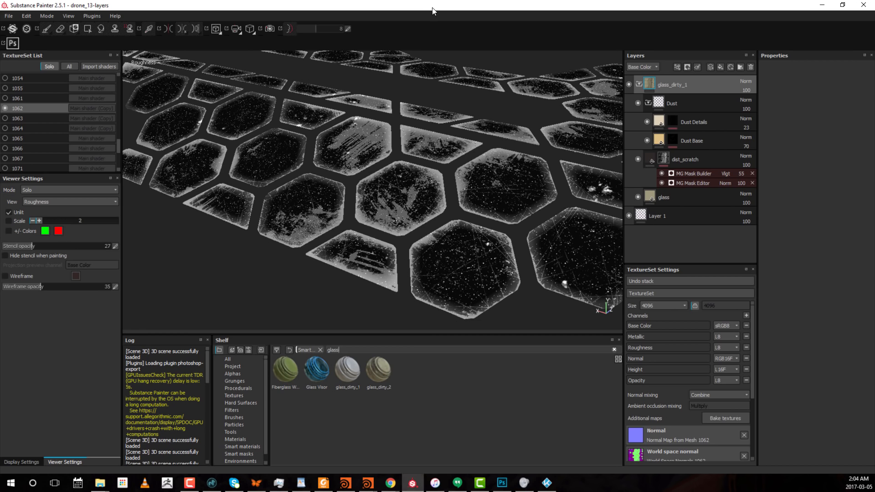
Return the viewport to the full material view and end the isolation of texture set 1062 to view the whole drone
text(mm)
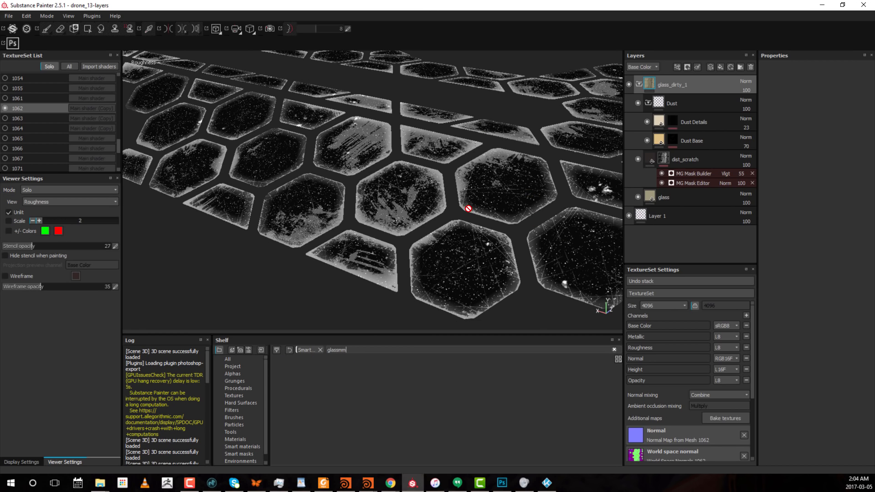
text(m)
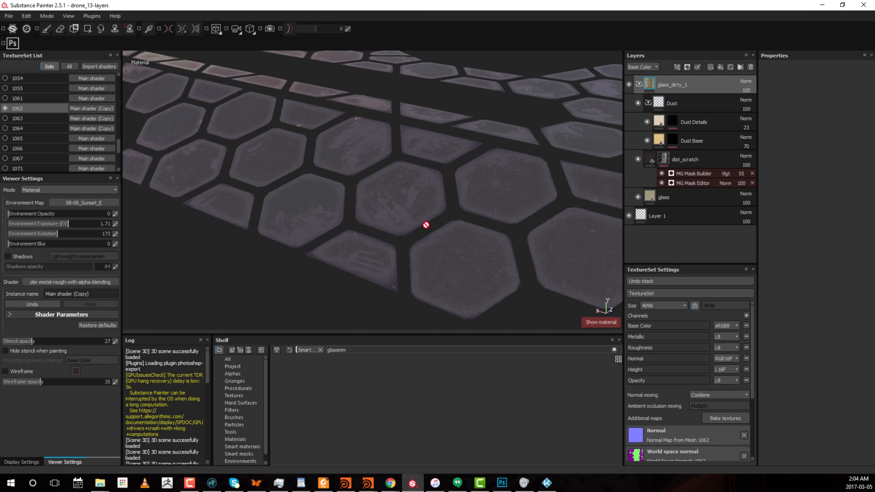
alt+right_drag(467, 159, 449, 172)
alt+middle_drag(511, 161, 416, 169)
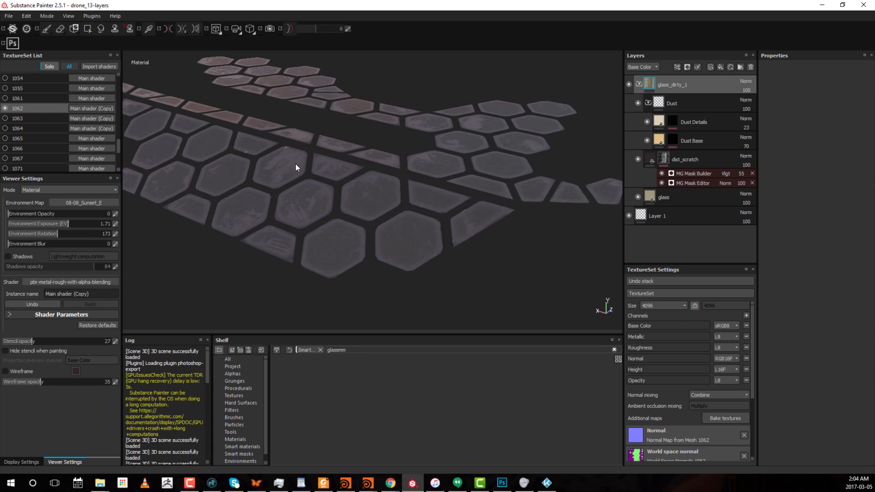
key(alt+q)
alt+drag(404, 205, 335, 123)
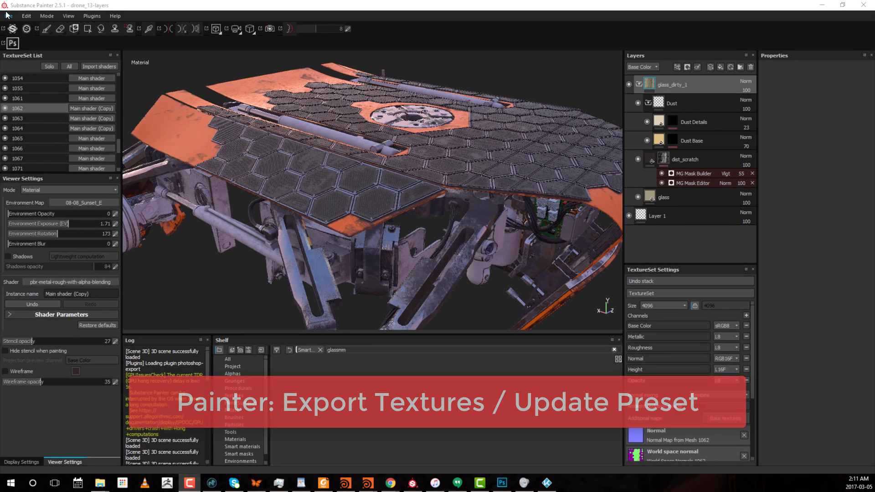
Open the texture export settings and select only texture sets 1035, 1062, 1063 and 1064 for export
click(8, 17)
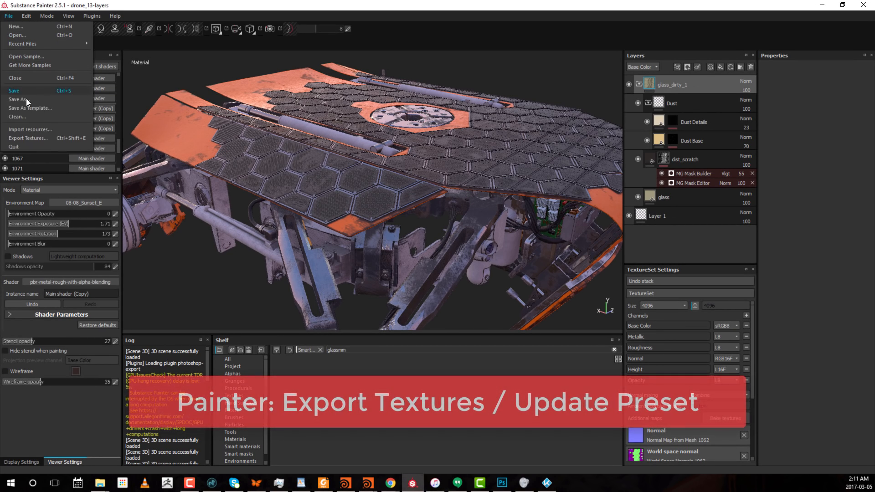
click(29, 138)
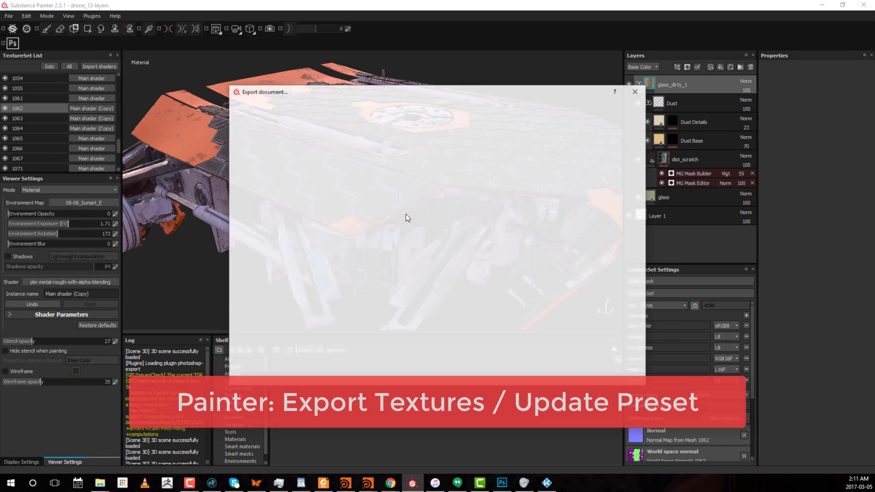
scroll(333, 229, down, 6)
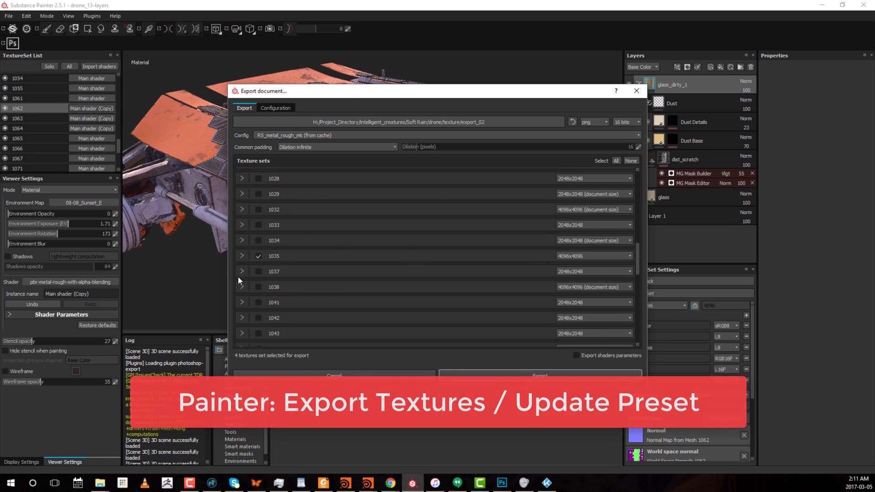
click(631, 161)
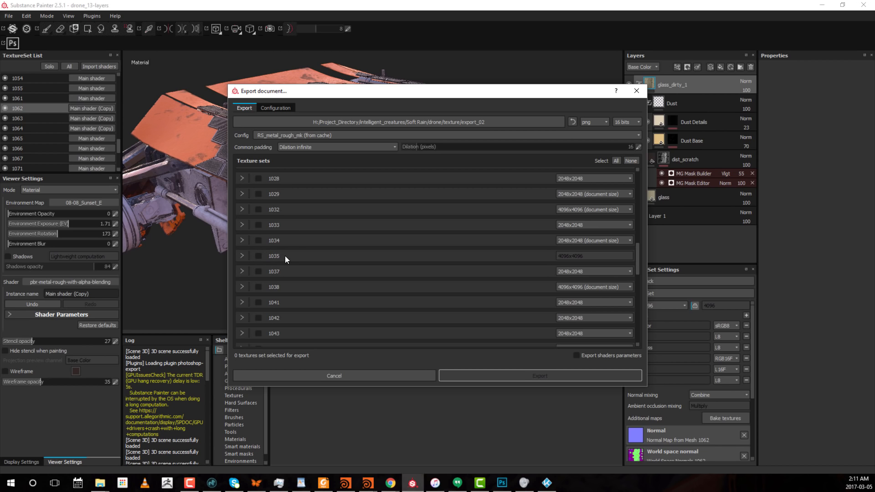
click(259, 255)
scroll(328, 254, down, 5)
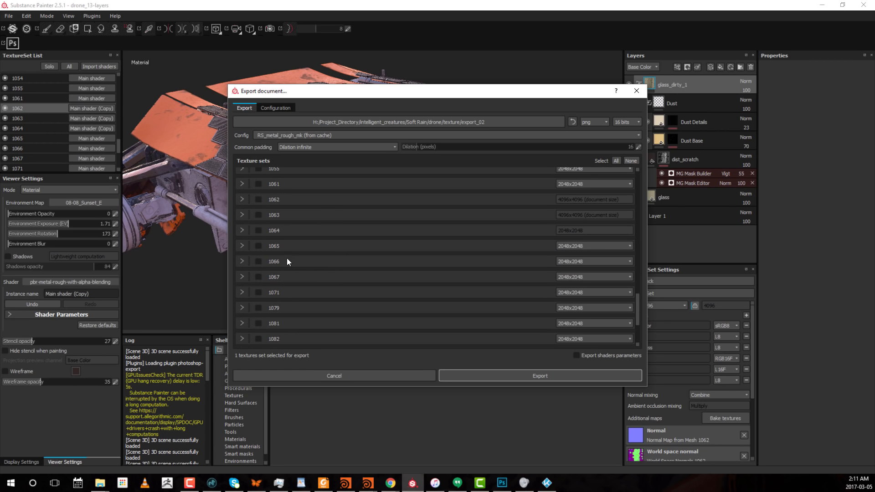
click(258, 199)
click(259, 216)
click(259, 231)
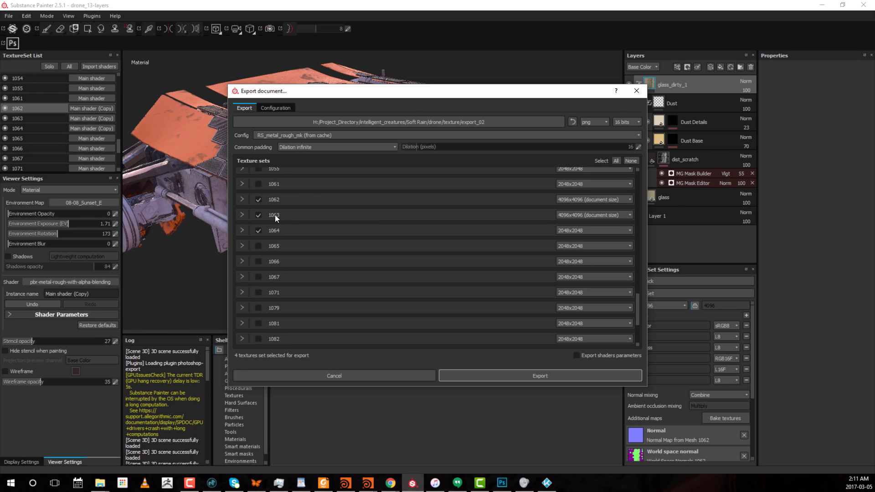
Set the export resolution of texture set 1064 to 4096x4096 (document size)
drag(320, 97, 351, 108)
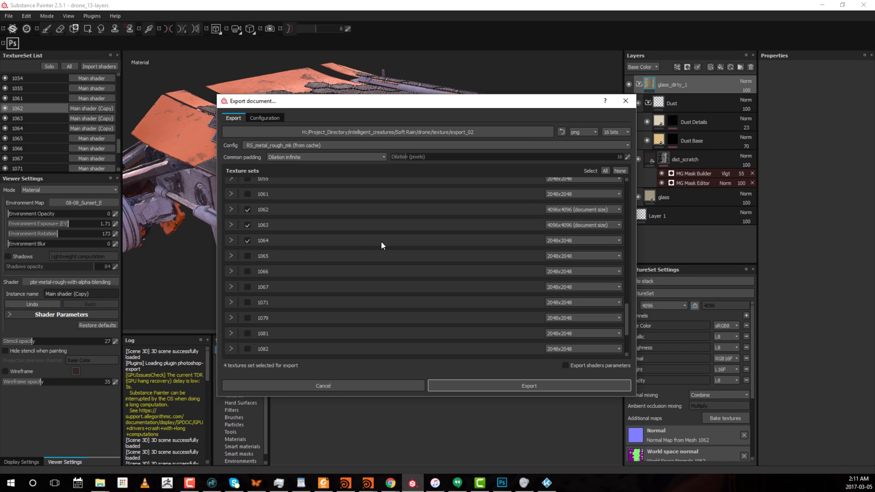
click(570, 240)
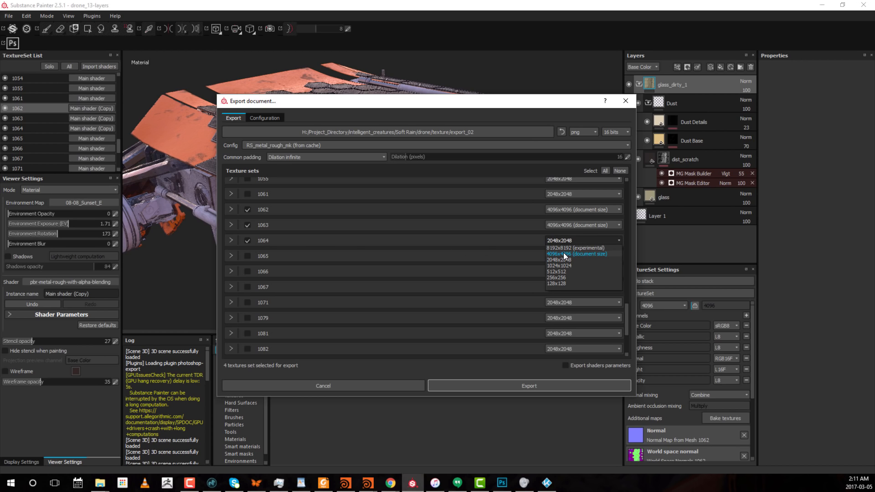
click(563, 254)
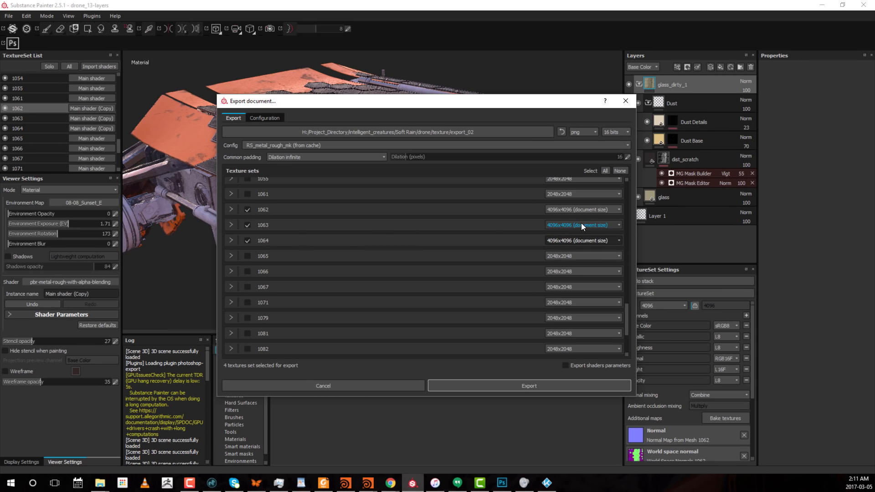
Review the output maps of the RS_metal_rough_mk export preset, and export the selected texture sets
click(265, 118)
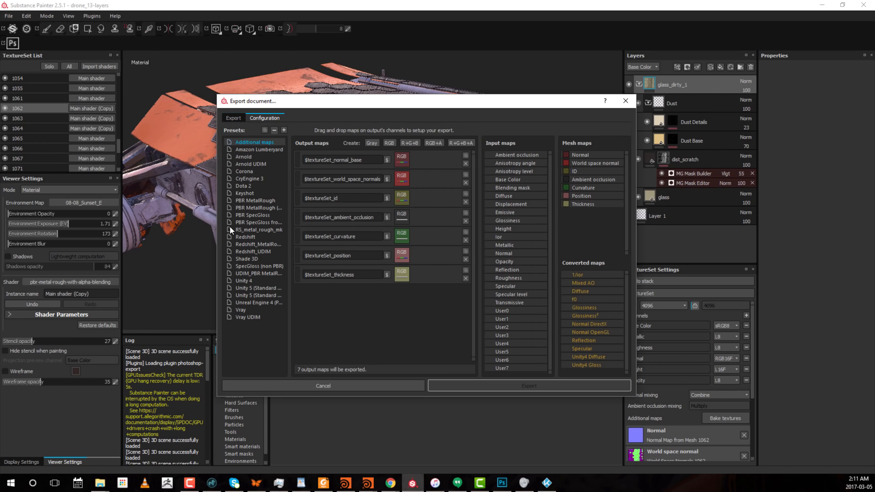
click(272, 229)
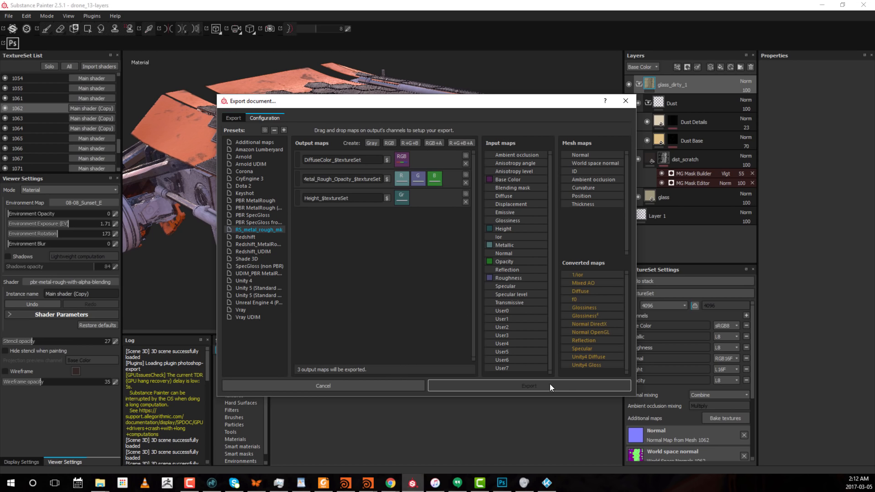
click(233, 117)
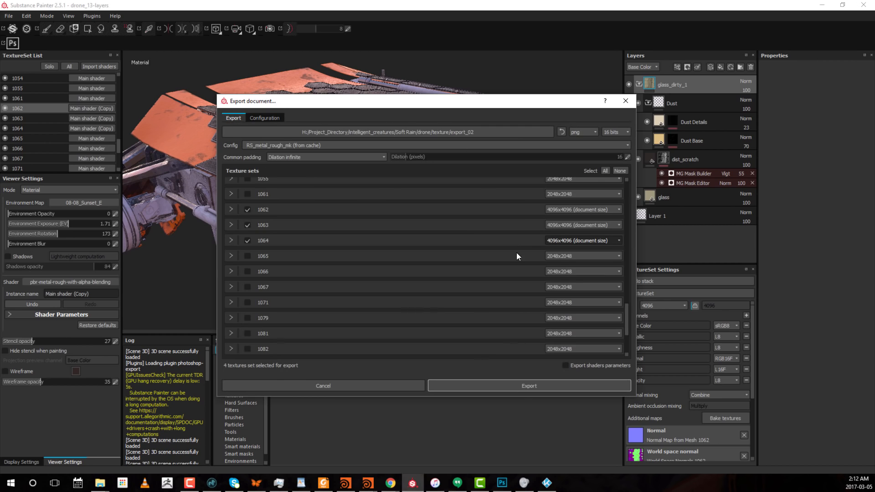
click(532, 386)
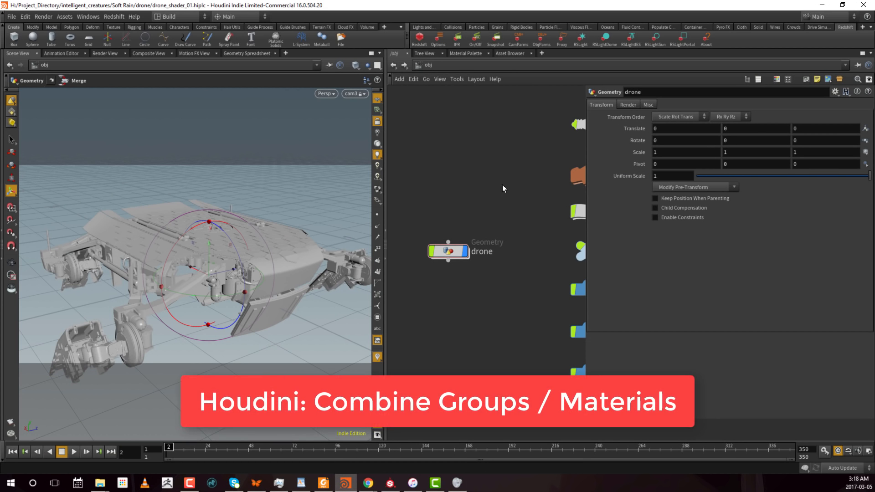
Switch to Houdini, enter the drone object's network and view the settings of the file1 node
drag(486, 152, 445, 335)
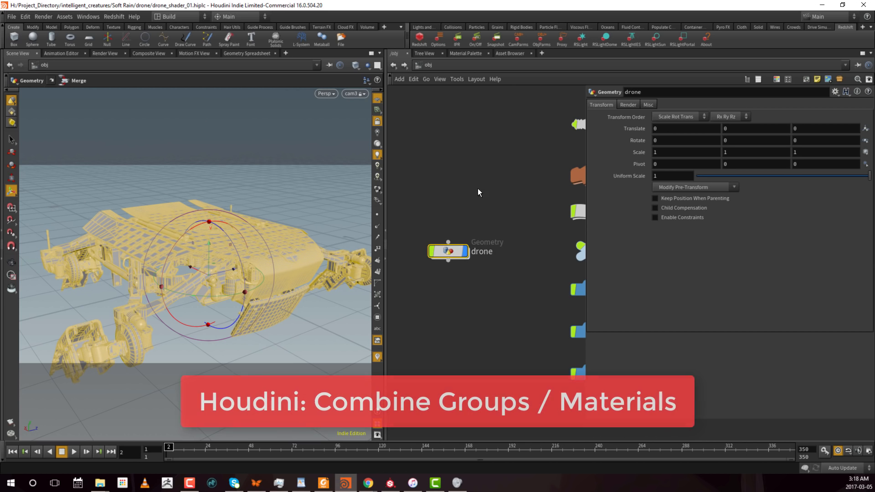
key(Return)
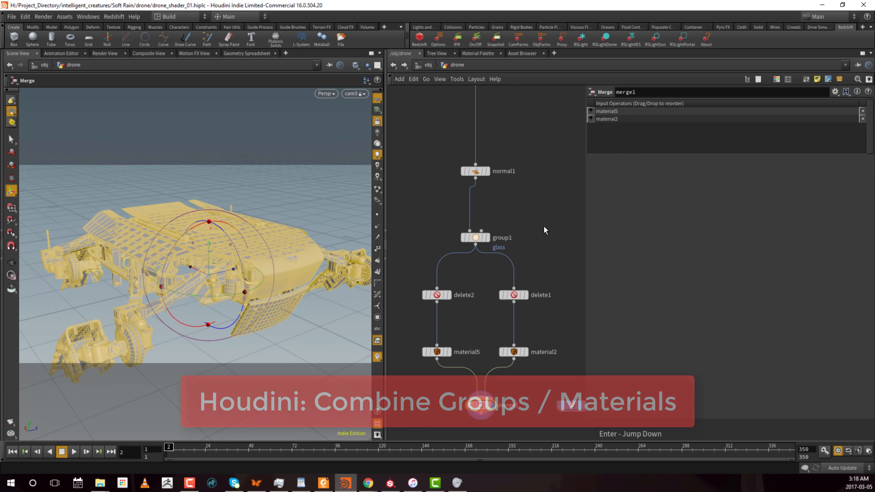
middle_drag(544, 227, 548, 268)
mouse_move(489, 139)
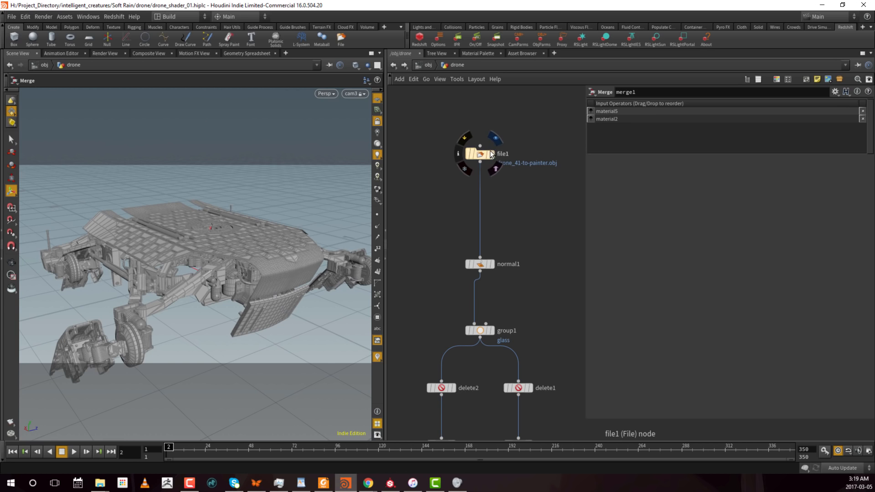
click(479, 155)
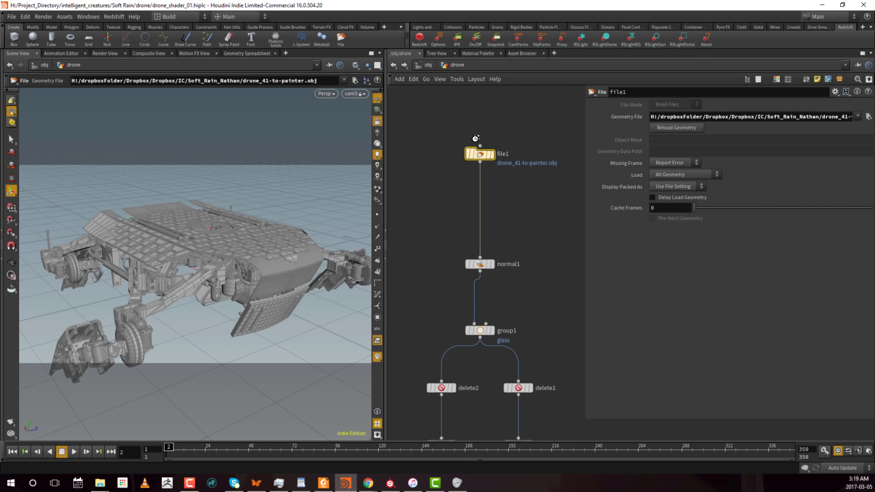
Select the normal1 node, make it the displayed node and shift it slightly upward above group1
click(478, 263)
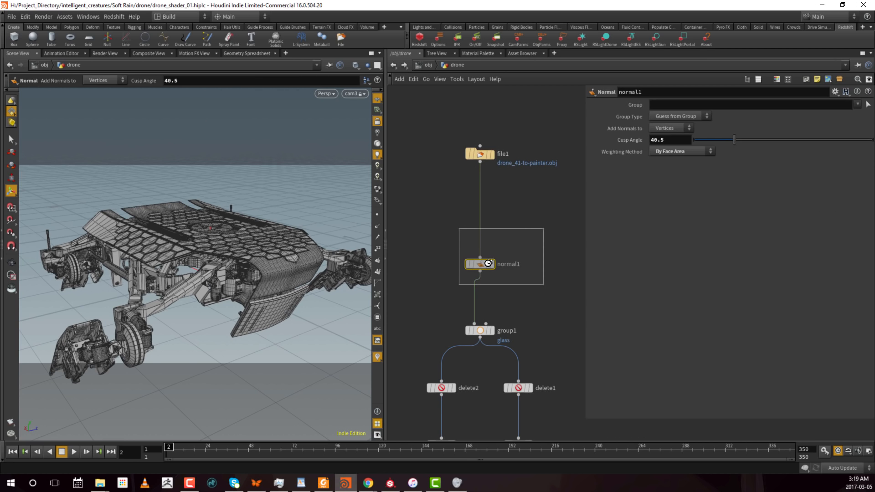
click(493, 264)
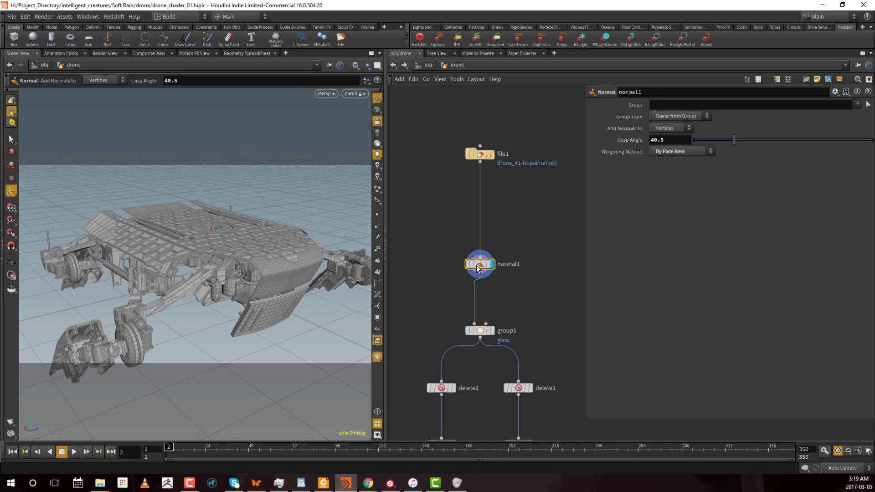
middle_drag(525, 331, 532, 272)
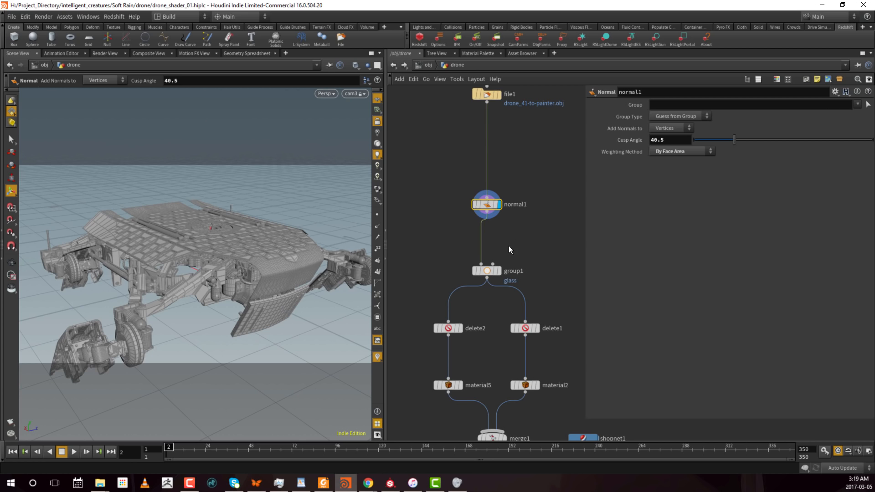
scroll(510, 216, up, 1)
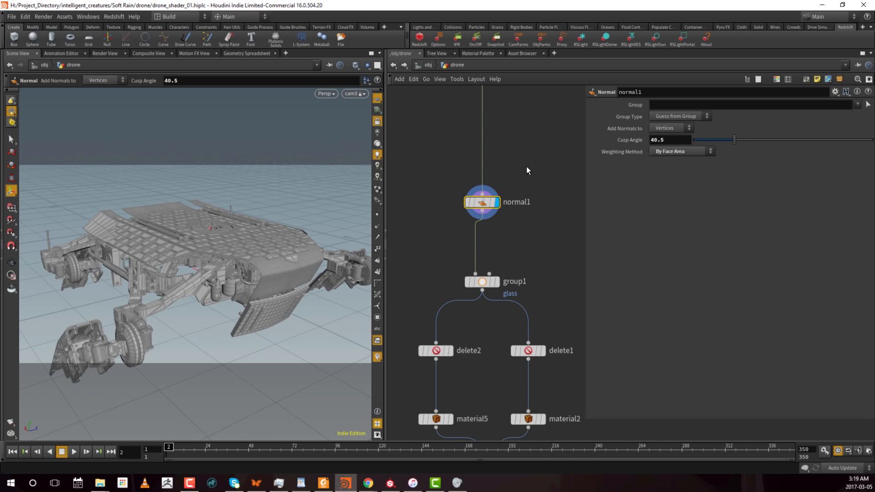
click(539, 249)
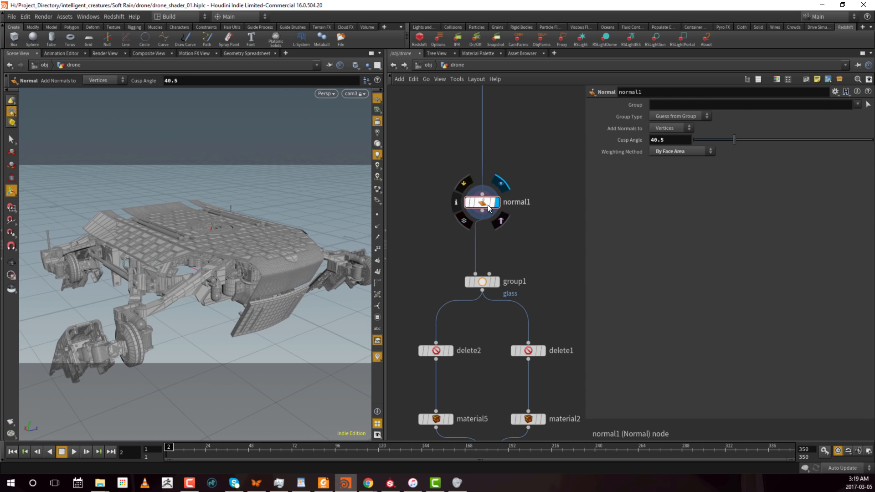
drag(483, 202, 482, 195)
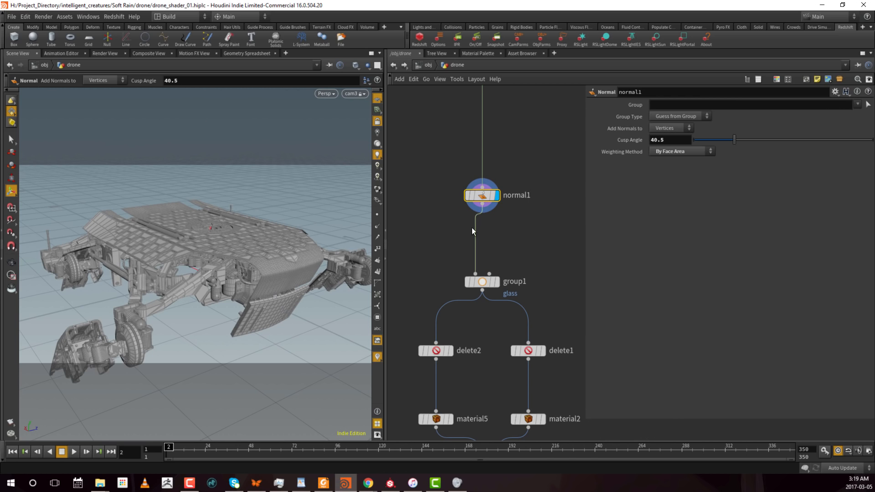
Activate the Select tool and view its options for picking groups or connected geometry
click(12, 141)
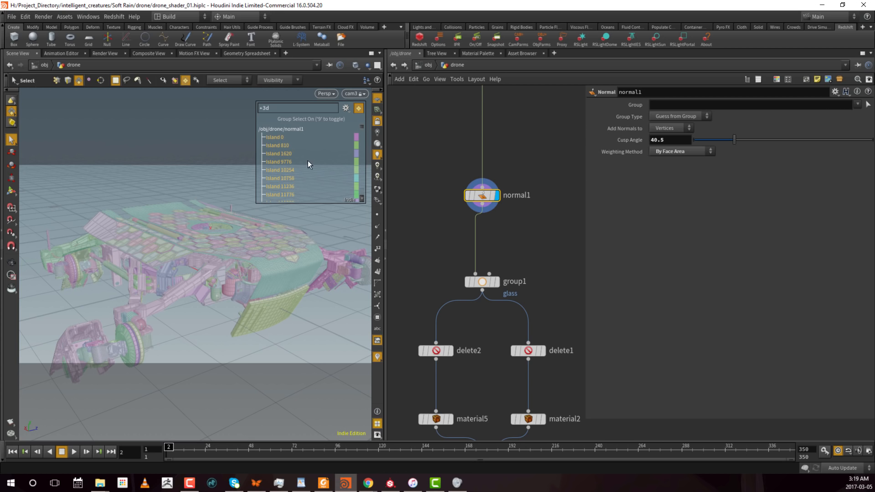
right_click(13, 113)
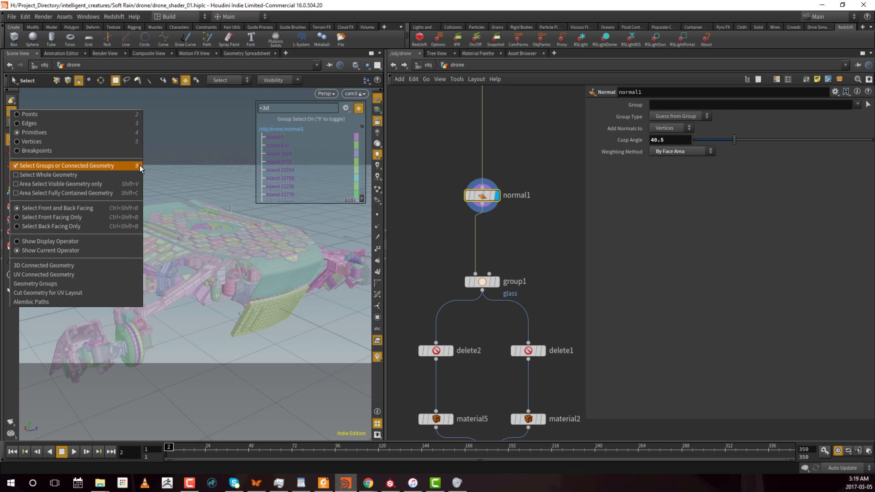
click(199, 147)
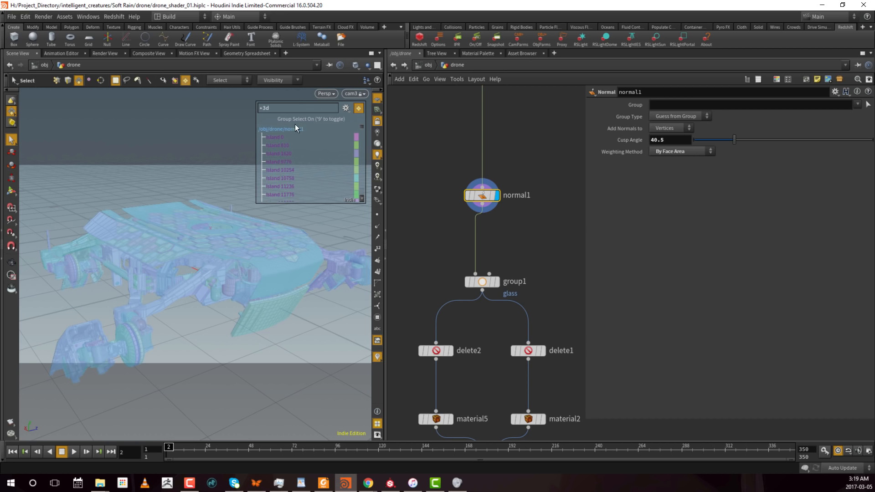
Select several neighbouring hexagonal cells near the edge of the drone's solar panel as connected pieces
alt+right_drag(221, 238, 244, 238)
alt+drag(165, 236, 207, 251)
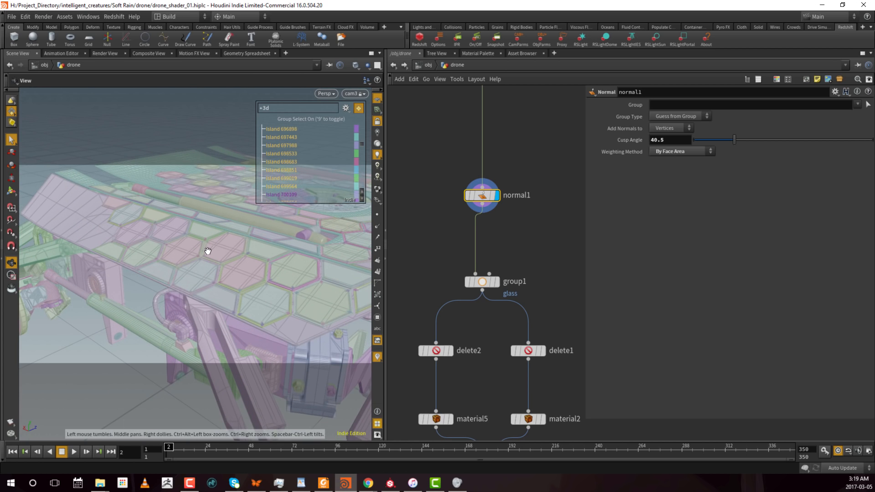
click(187, 266)
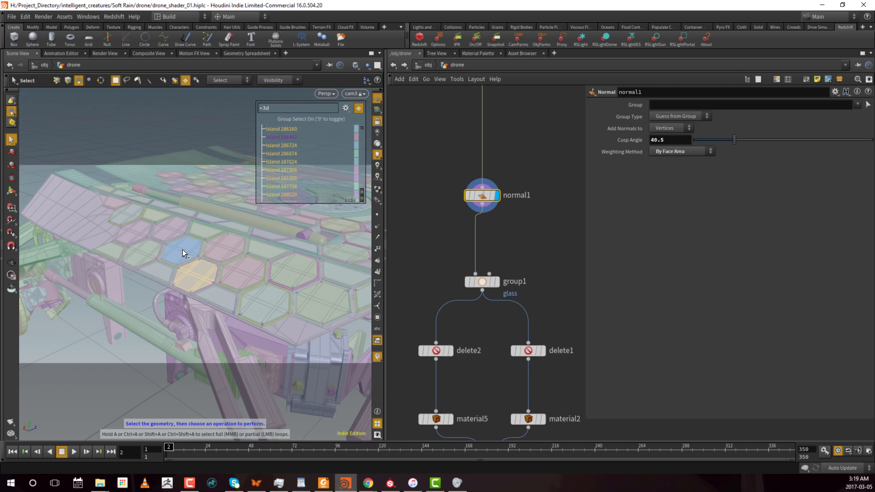
shift+click(183, 250)
shift+click(164, 275)
shift+click(116, 251)
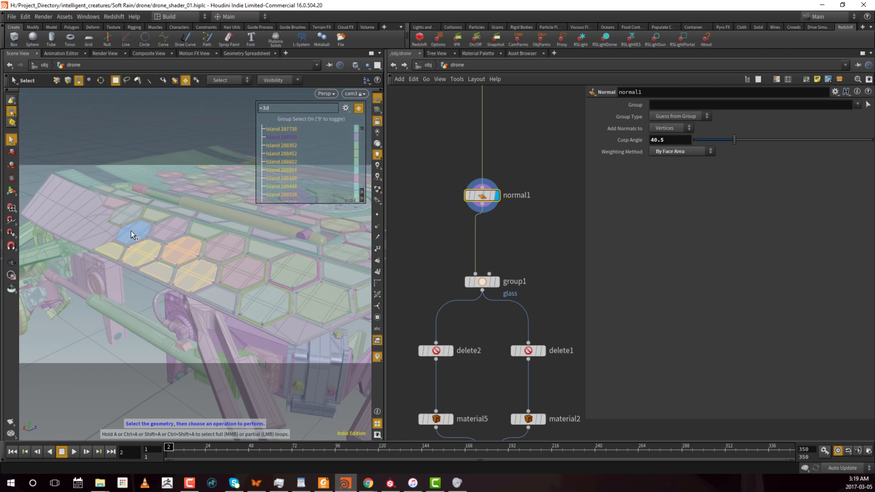
shift+click(131, 231)
shift+click(171, 226)
Select the two round lenses on the camera unit beneath the drone's body
drag(178, 321, 255, 273)
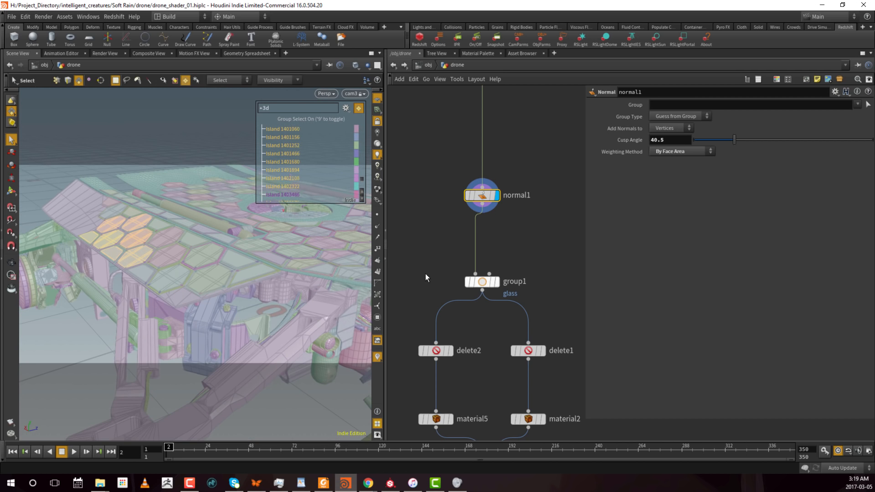
middle_drag(283, 392, 237, 319)
click(250, 366)
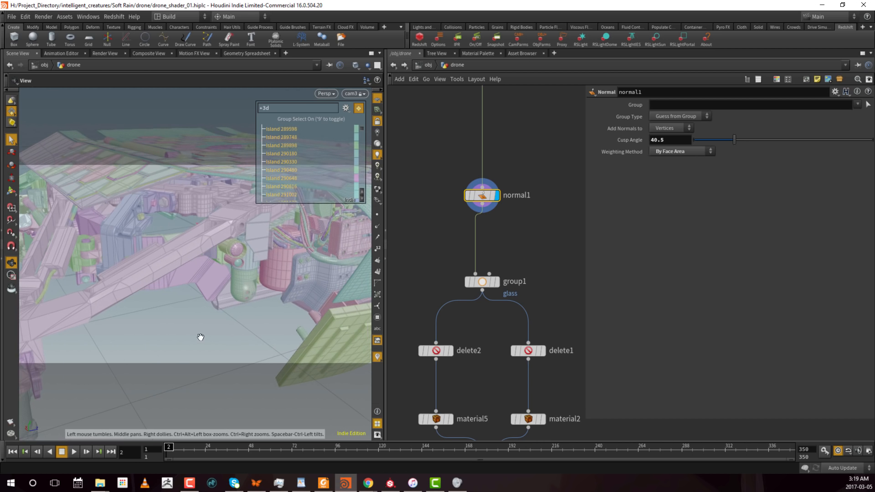
mouse_move(222, 250)
right_down()
mouse_move(237, 250)
mouse_move(217, 236)
right_up()
click(194, 225)
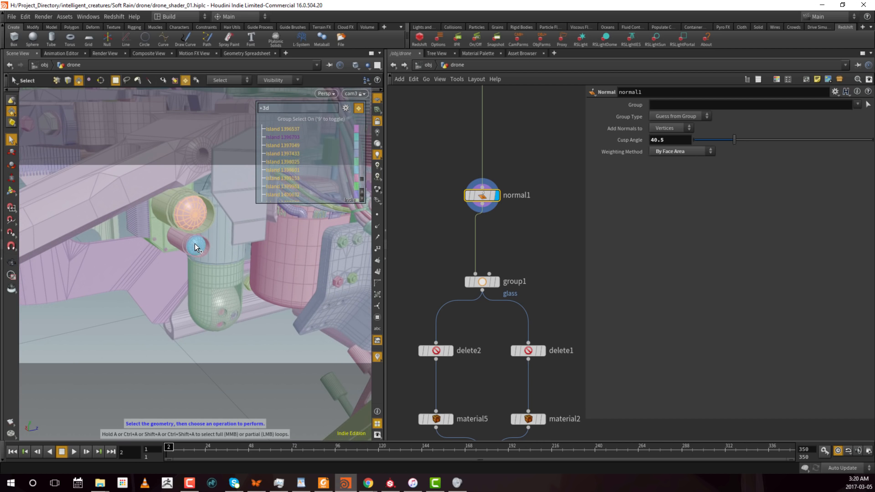
shift+click(195, 245)
Select two of the small lenses in the domed lower end of the same camera unit
right_drag(221, 308, 233, 313)
middle_drag(232, 313, 208, 270)
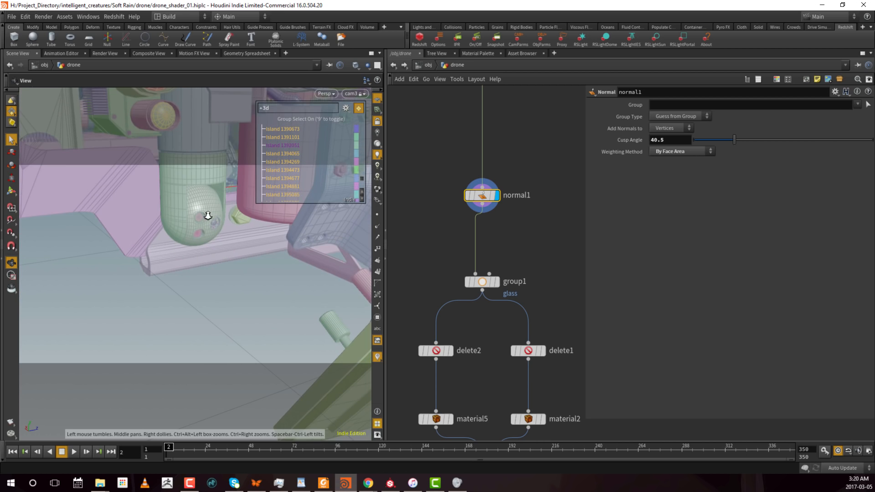
right_drag(208, 215, 213, 216)
click(198, 204)
shift+click(196, 226)
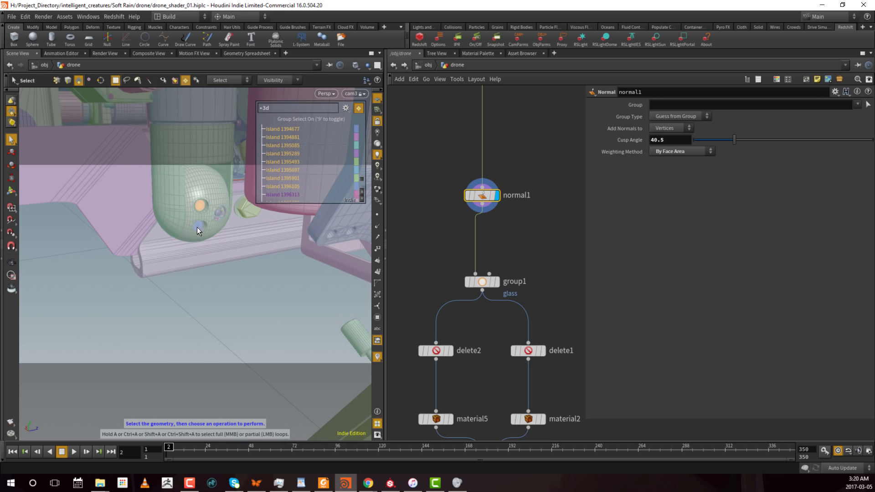
Select the small lenses in the camera dome beside the wheel, undoing the accidental selection of its housing and bracket
key(space)
drag(237, 219, 181, 272)
right_drag(203, 242, 273, 219)
middle_drag(273, 219, 242, 272)
shift+click(185, 247)
shift+click(110, 204)
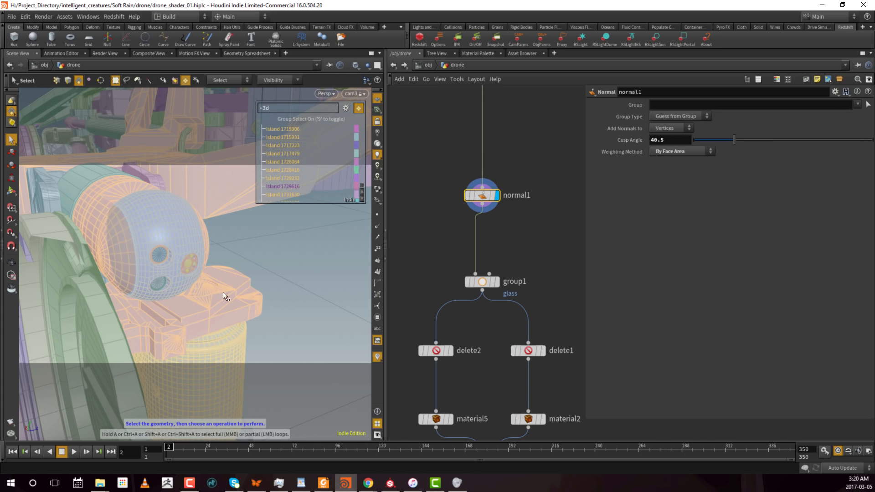
key(ctrl+z)
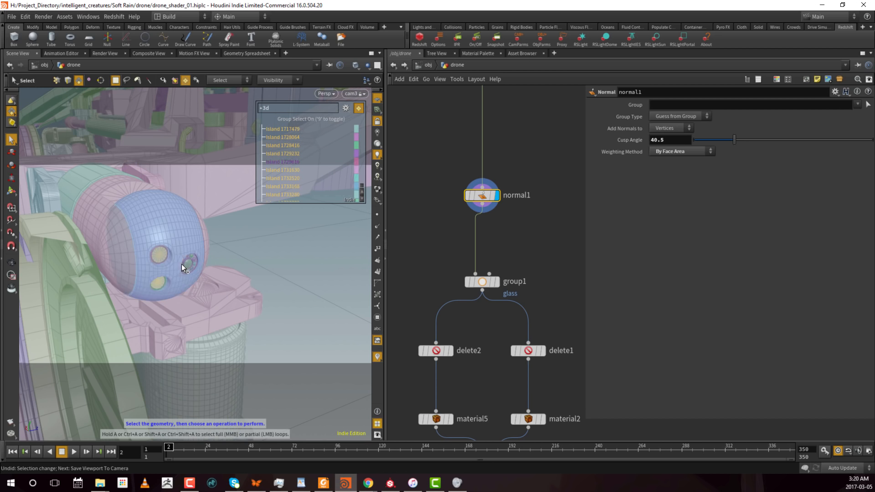
key(Escape)
Select the two round lenses and the small dome lenses on the matching camera unit on the drone's opposite side
drag(187, 264, 158, 266)
right_drag(159, 266, 176, 277)
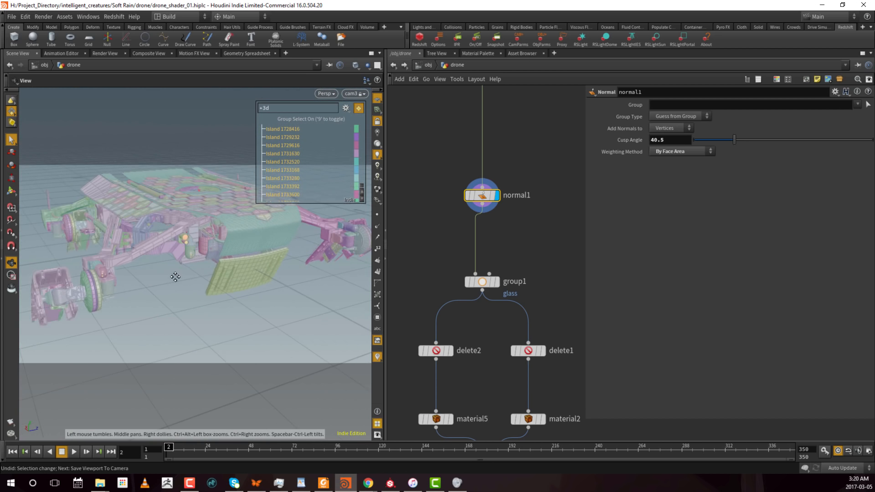
drag(176, 277, 186, 248)
right_drag(185, 248, 175, 262)
middle_drag(175, 262, 158, 237)
alt+drag(158, 237, 157, 224)
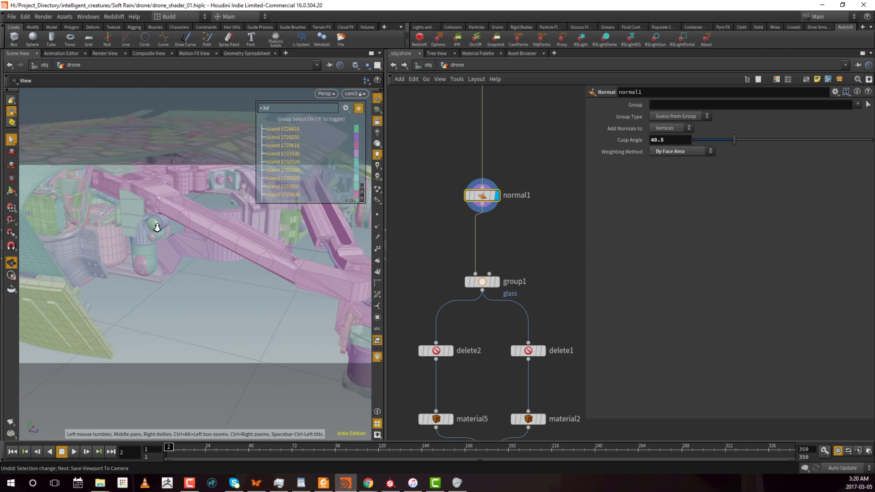
alt+right_drag(157, 224, 175, 176)
alt+middle_drag(175, 176, 207, 196)
click(209, 194)
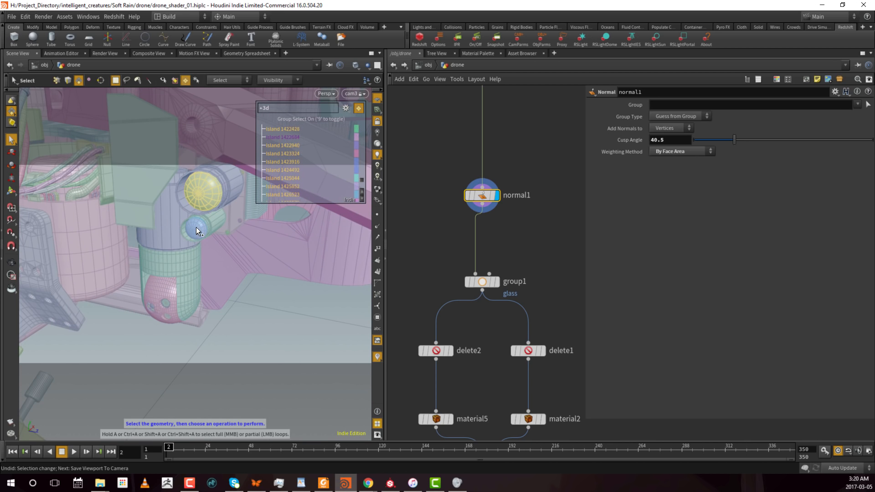
shift+click(196, 227)
shift+click(169, 303)
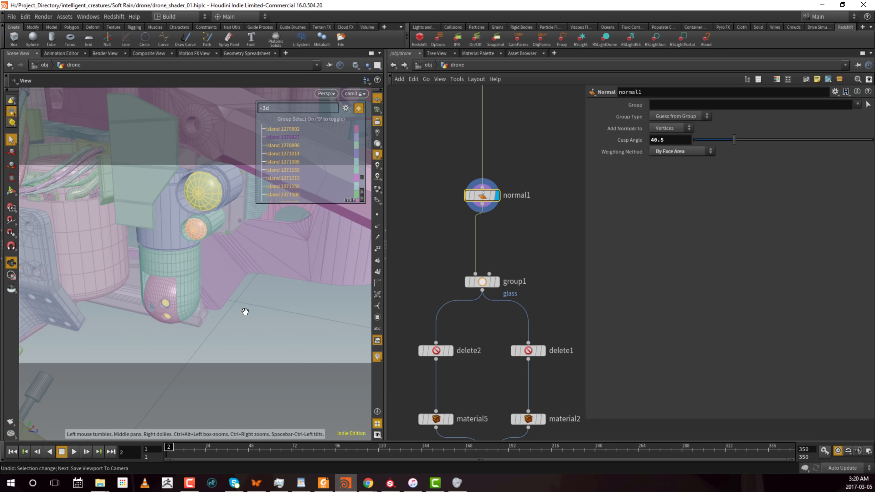
Select the three small lenses on the domed camera end beside the wheel
alt+right_drag(245, 313, 192, 295)
alt+middle_drag(192, 295, 164, 269)
alt+right_drag(164, 270, 214, 291)
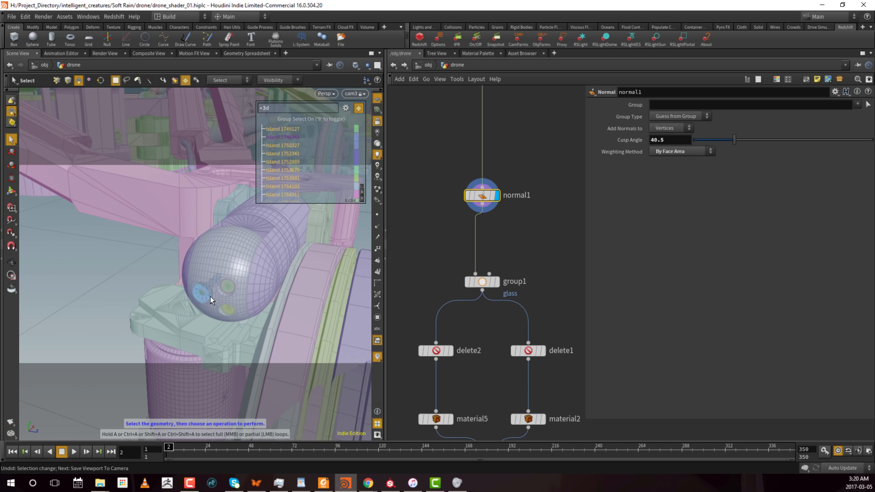
shift+click(202, 291)
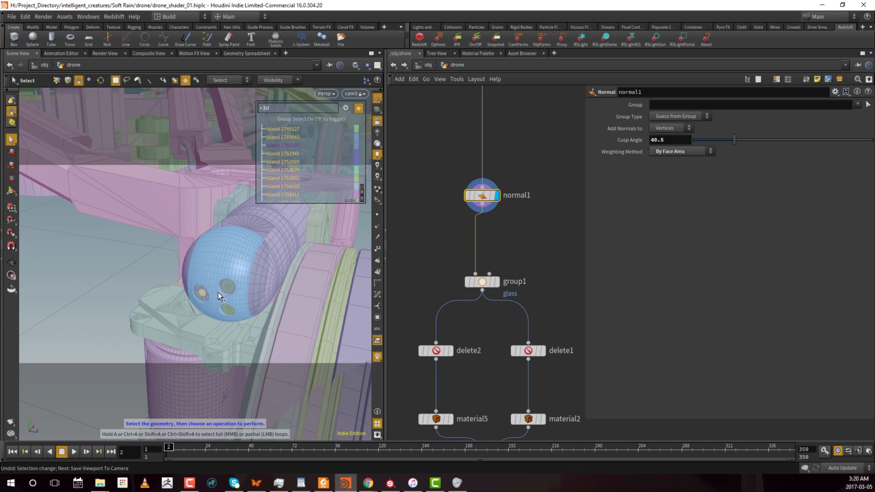
shift+click(225, 289)
shift+click(228, 311)
Group the selected lens pieces with a Group Create node between normal1 and group1, naming the group glass
alt+right_drag(224, 290, 129, 286)
alt+drag(129, 286, 221, 276)
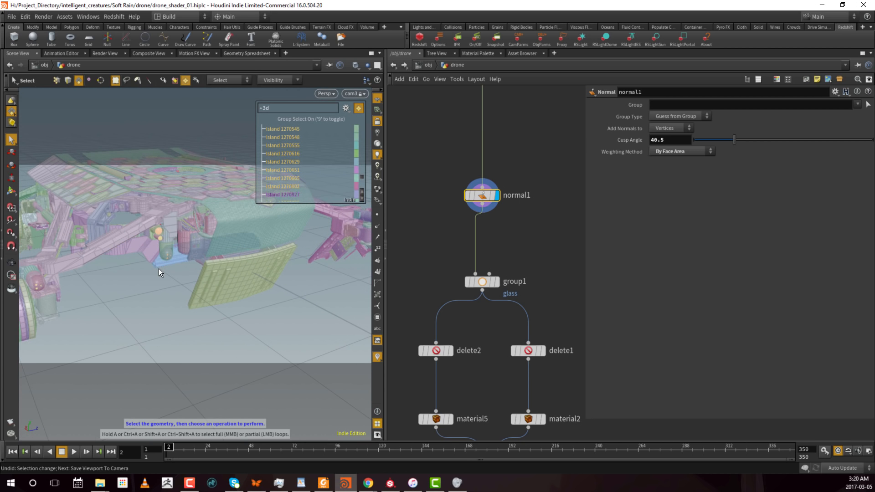
key(Tab)
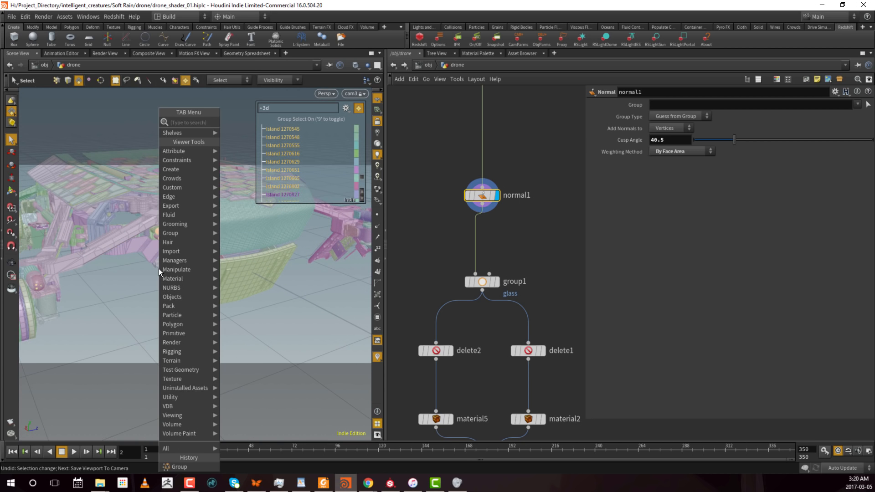
text(grou)
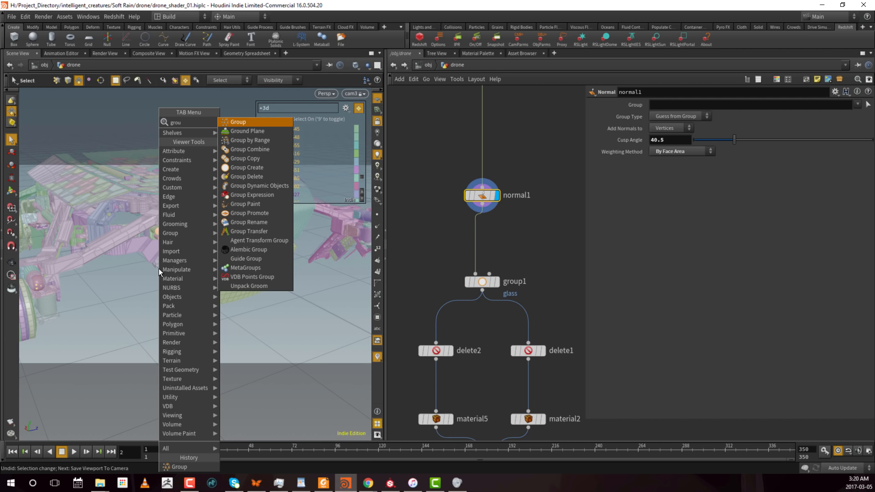
key(Return)
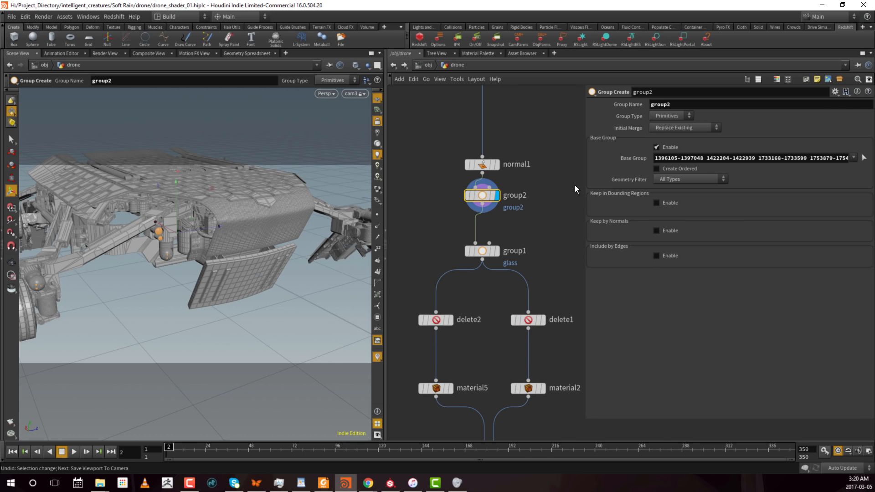
drag(482, 196, 481, 204)
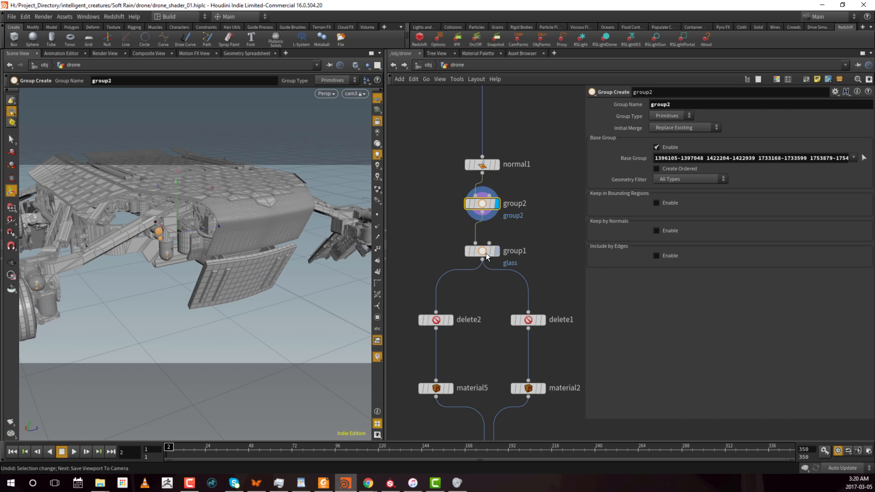
middle_drag(535, 230, 500, 237)
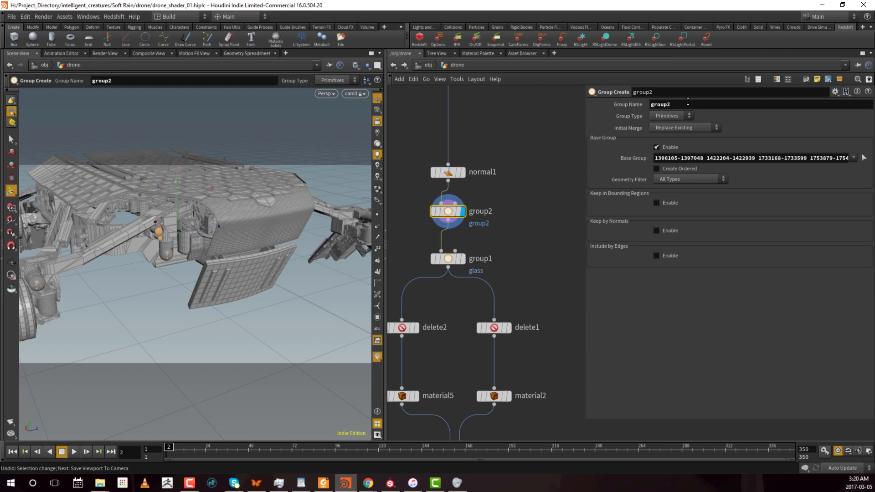
double_click(702, 102)
text(glass)
key(Return)
Display group1 and disable its base group to view only the incoming glass group
mouse_move(445, 220)
click(472, 259)
click(463, 259)
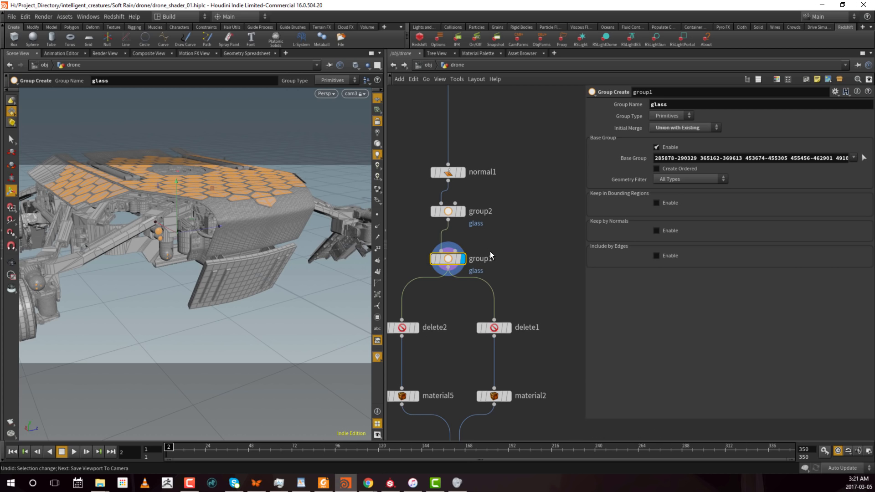
click(657, 148)
click(679, 128)
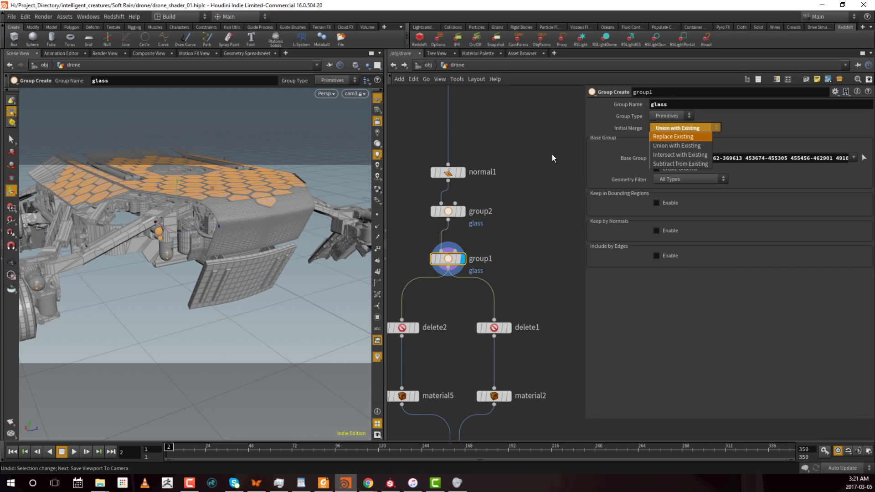
click(649, 128)
click(664, 147)
Set group1's initial merge to Replace Existing and re-enable its base group
click(669, 129)
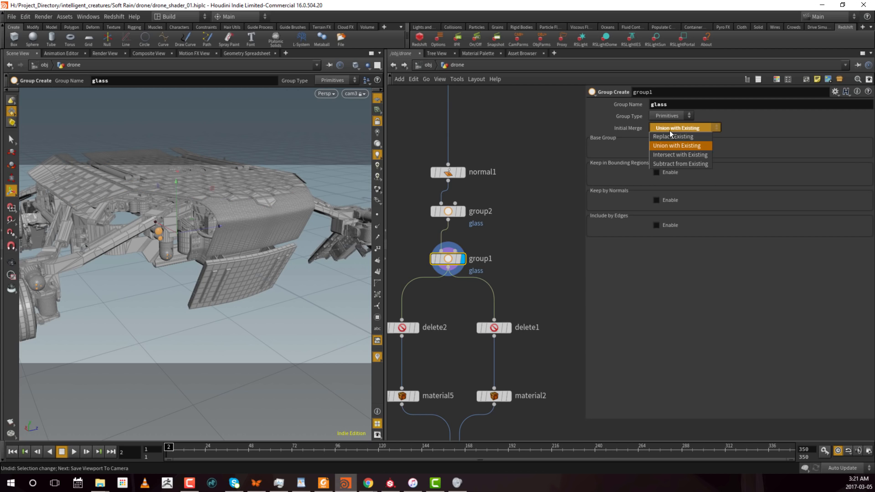
click(668, 136)
click(657, 148)
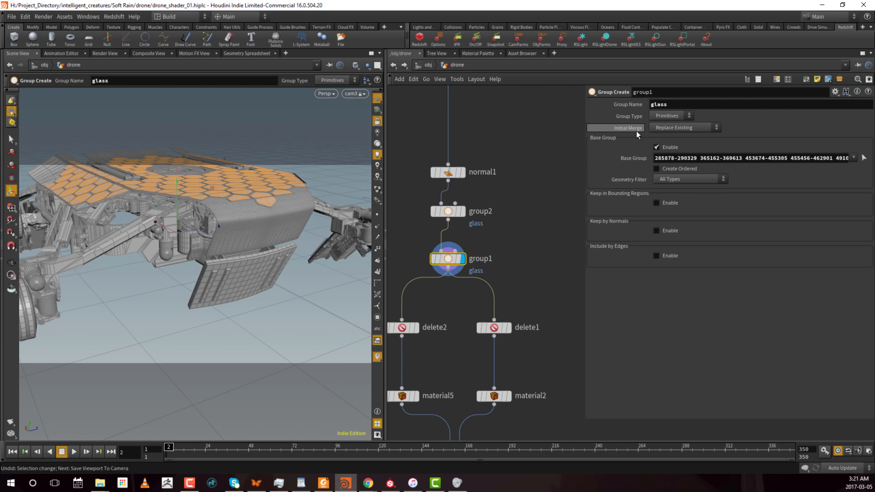
Set group1's initial merge to Union with Existing and compare the glass group with its base group off and on
click(668, 126)
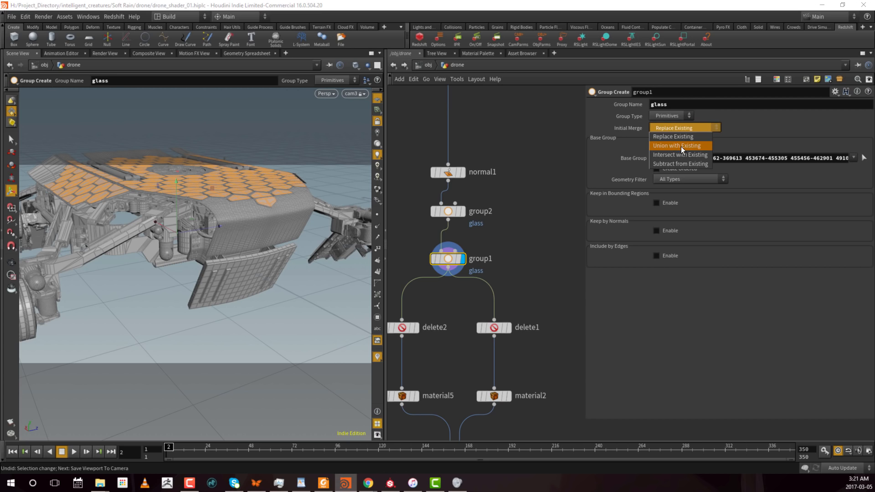
click(681, 146)
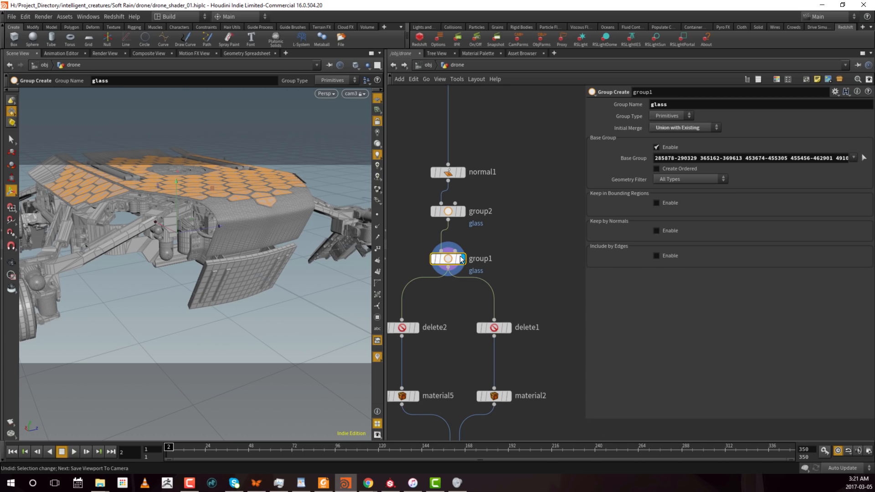
click(657, 147)
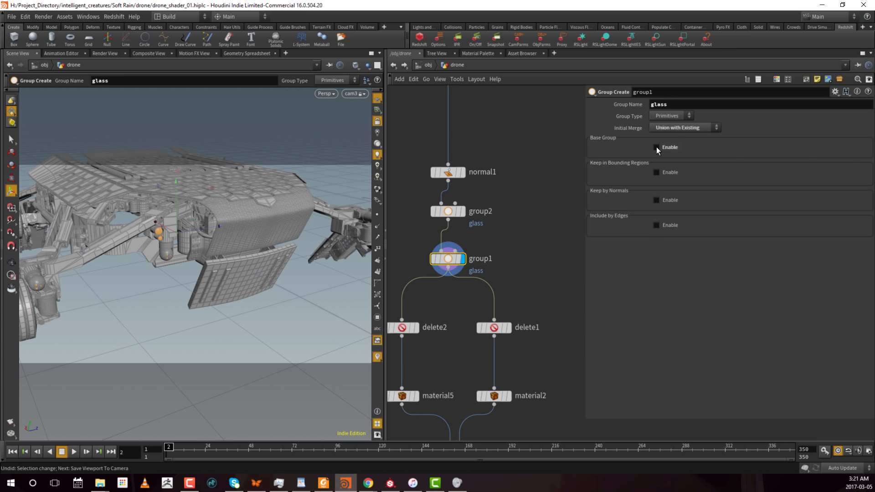
click(656, 147)
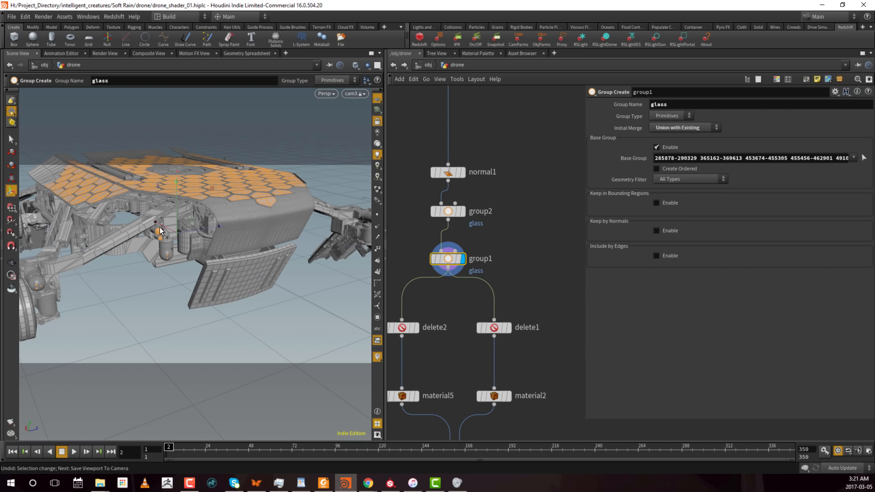
Select the delete1 node and display its output in the viewport
click(545, 266)
middle_drag(524, 273, 530, 223)
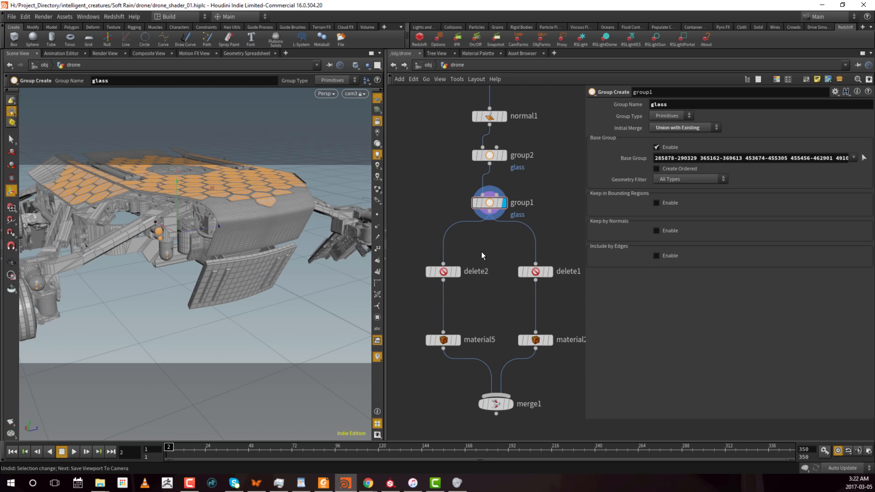
middle_drag(482, 252, 413, 252)
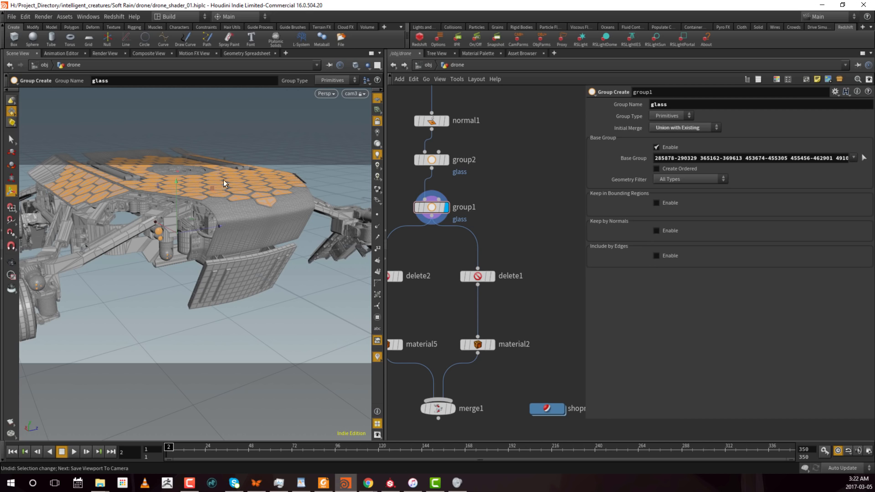
drag(531, 237, 456, 305)
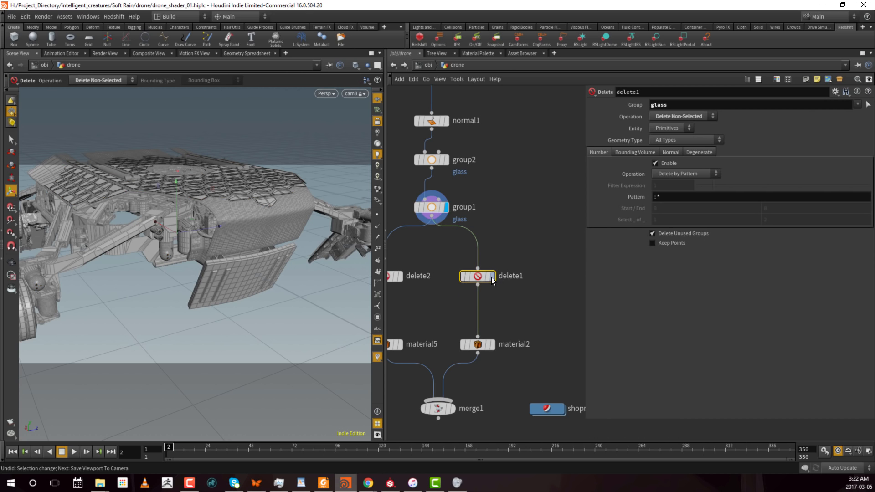
click(492, 276)
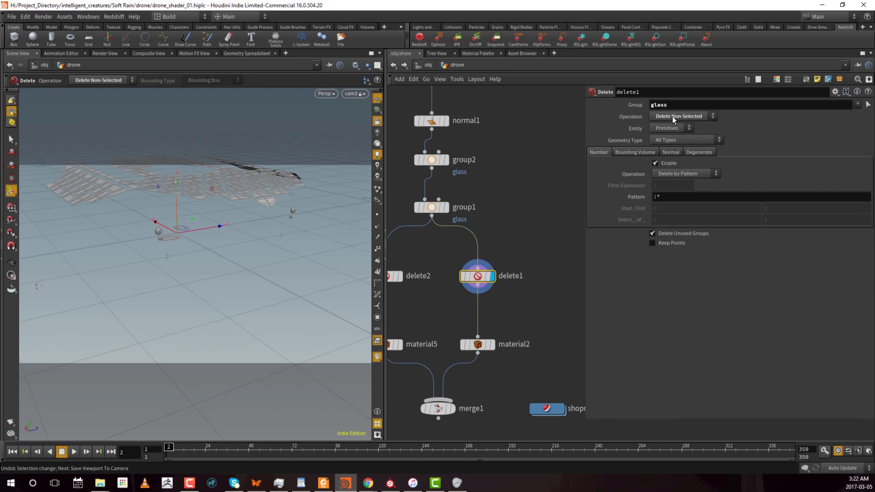
Review the group and entity settings of delete1, keeping the entity as Primitives
click(858, 106)
click(519, 146)
click(674, 127)
click(664, 137)
click(523, 208)
middle_drag(543, 256, 567, 251)
drag(548, 242, 483, 299)
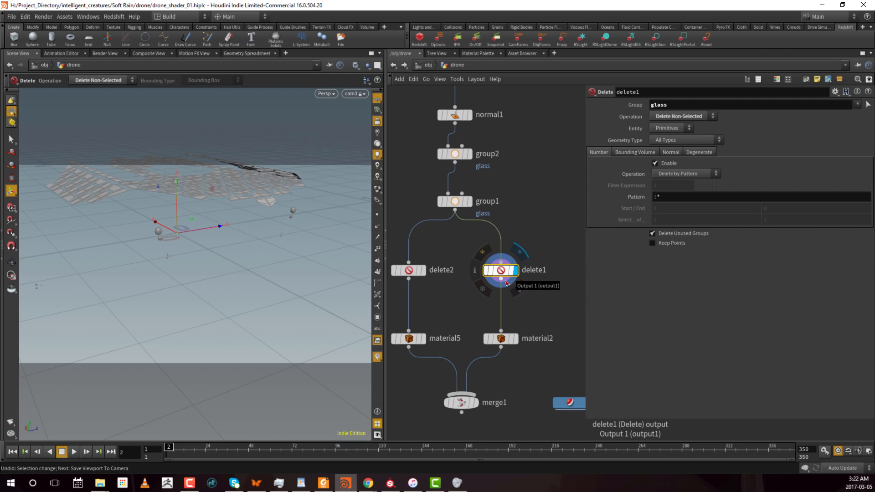
Select delete2 and check its group and operation, keeping Delete Selected as the operation
middle_drag(480, 250, 511, 249)
mouse_move(490, 233)
mouse_down()
mouse_move(420, 286)
mouse_move(434, 280)
mouse_up()
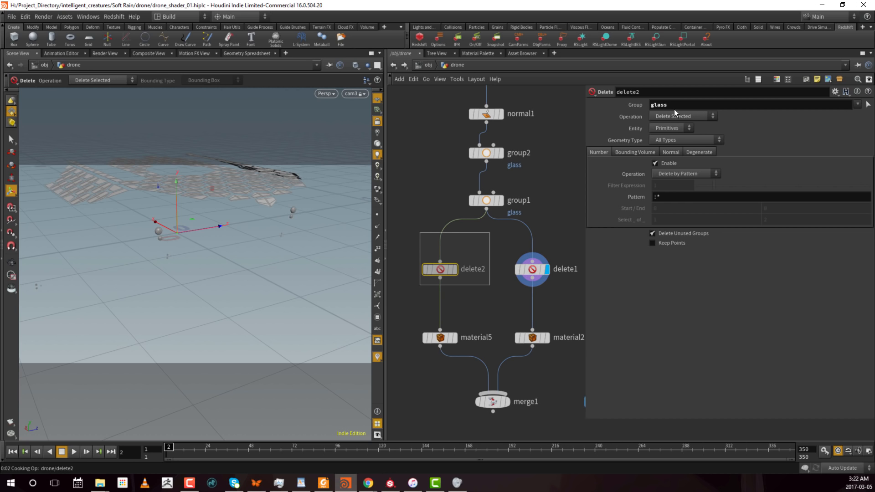
key(ctrl+z)
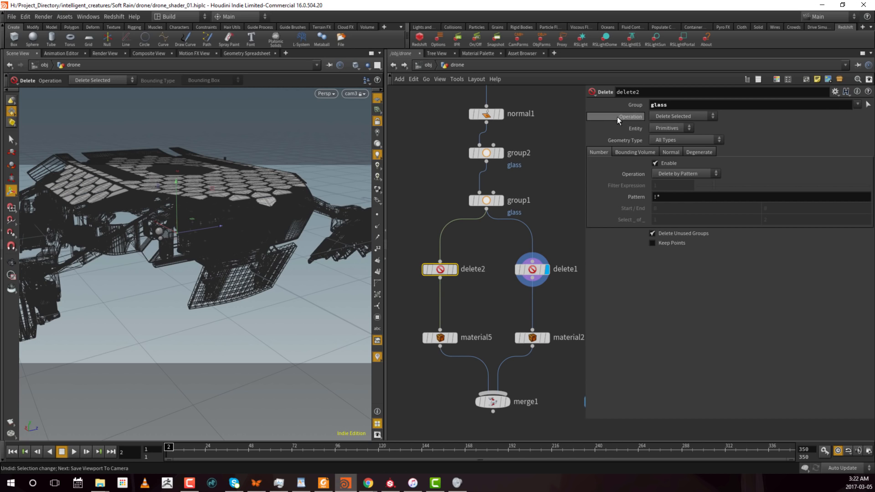
click(673, 117)
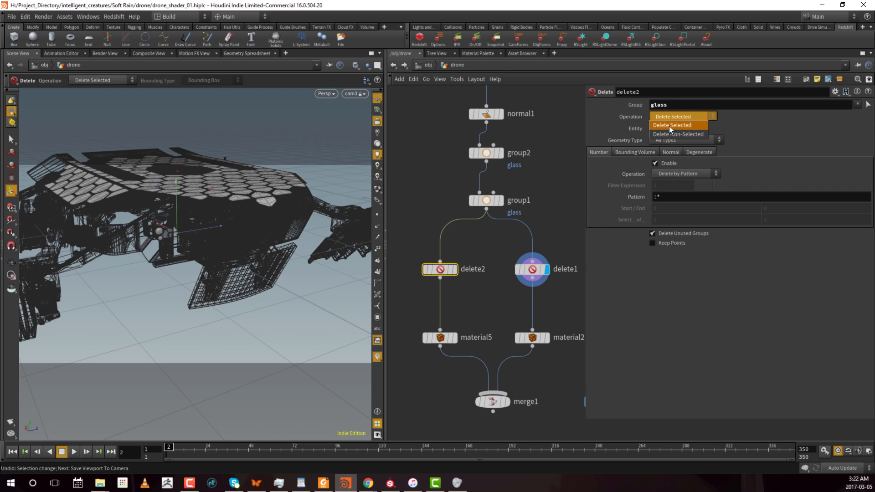
click(669, 126)
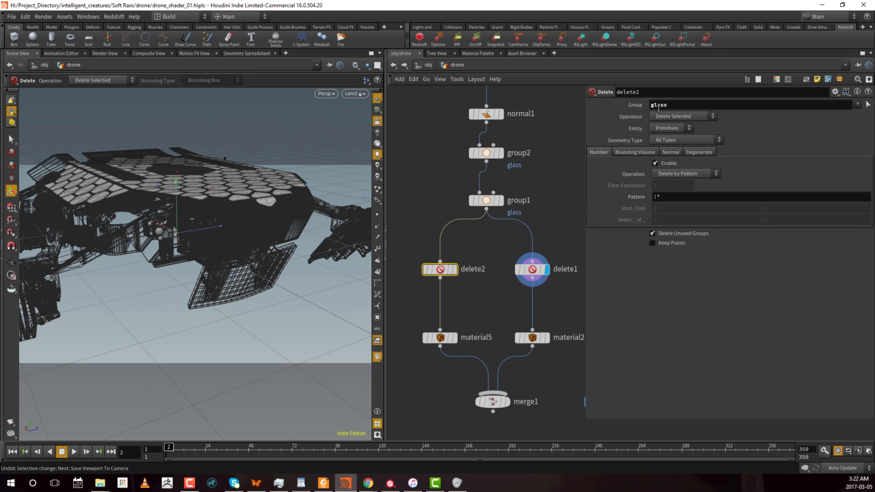
click(522, 236)
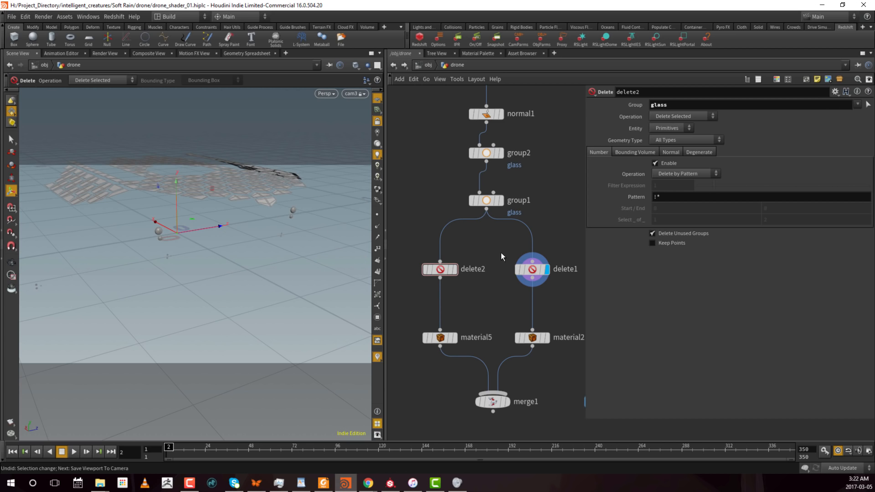
Inspect the material path assigned in material5 on the branch below delete2
middle_drag(496, 299, 494, 266)
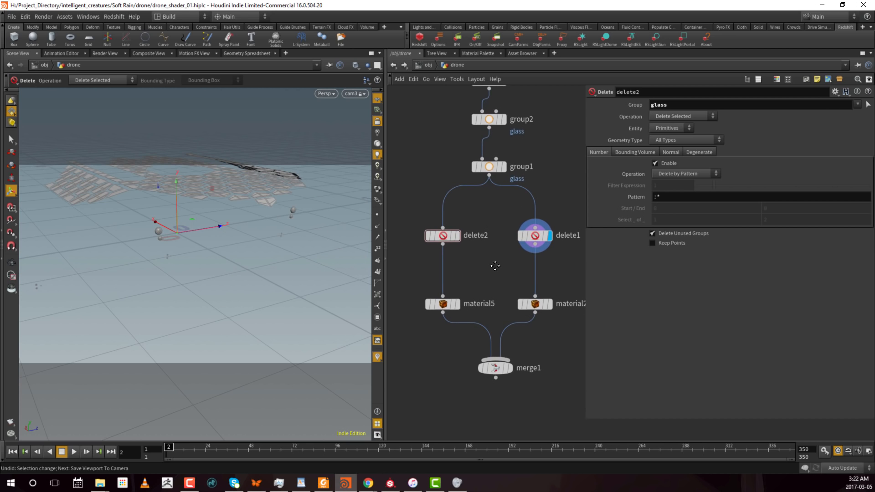
mouse_move(448, 309)
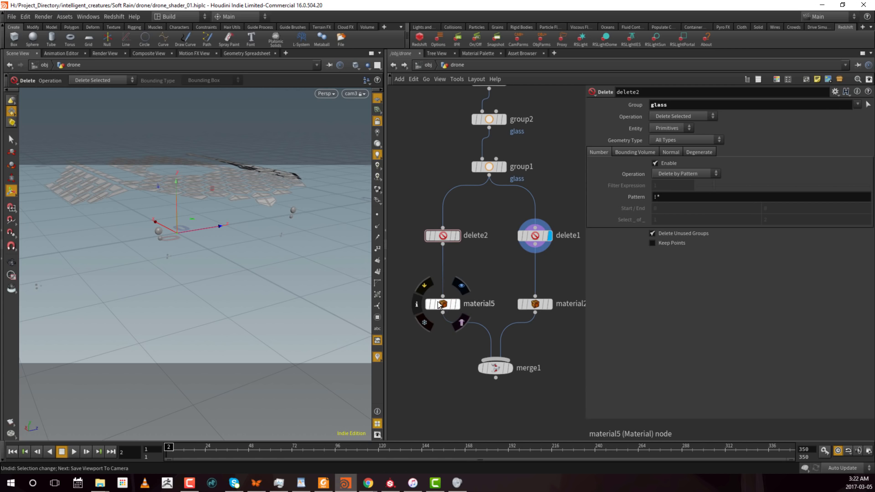
click(491, 299)
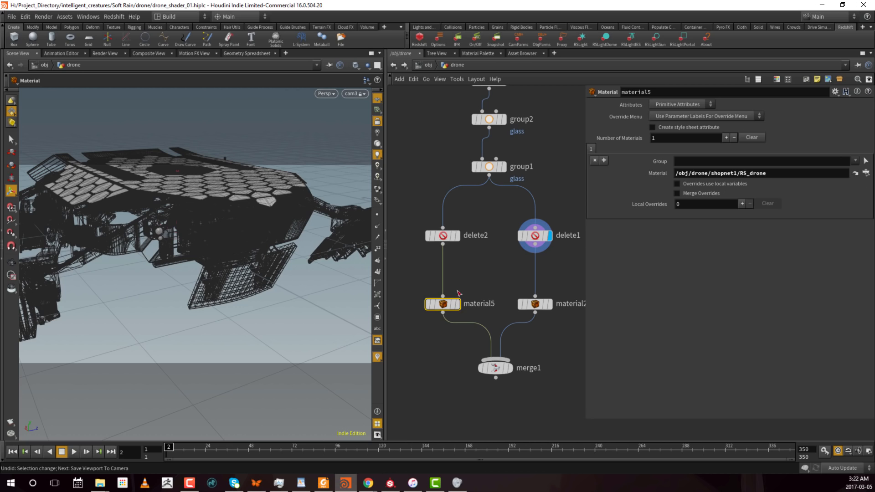
mouse_move(461, 303)
drag(679, 172, 782, 170)
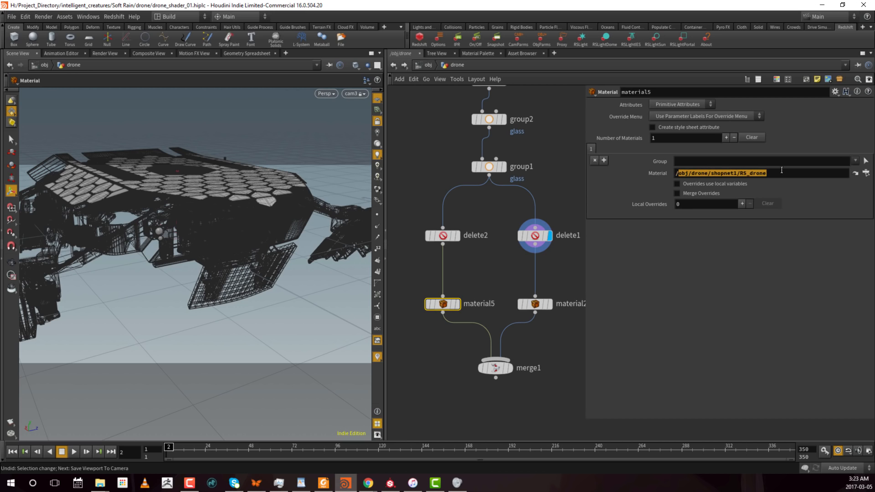
Inspect the material path assigned in material2 on the glass branch below delete1
middle_drag(505, 275, 464, 267)
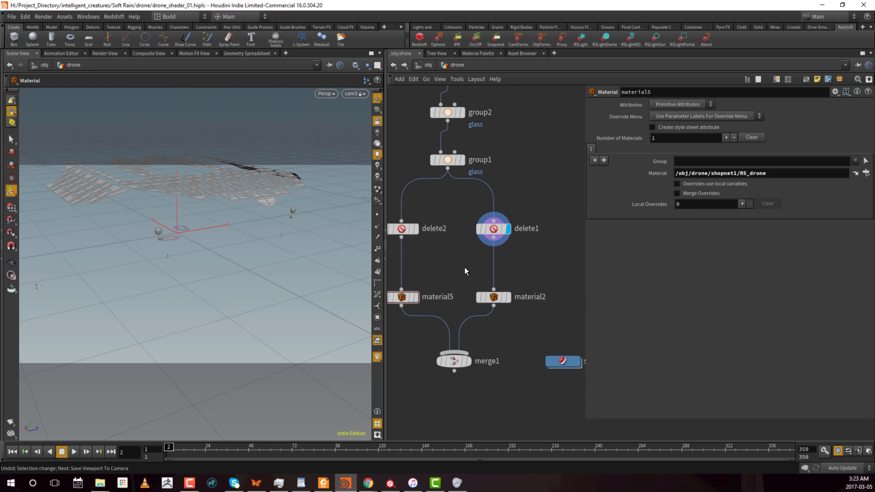
drag(523, 257, 475, 318)
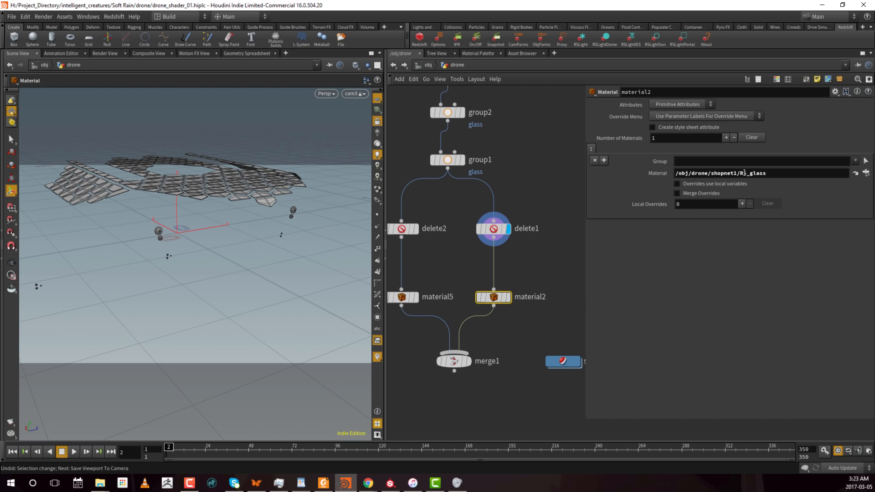
drag(778, 172, 743, 173)
click(539, 310)
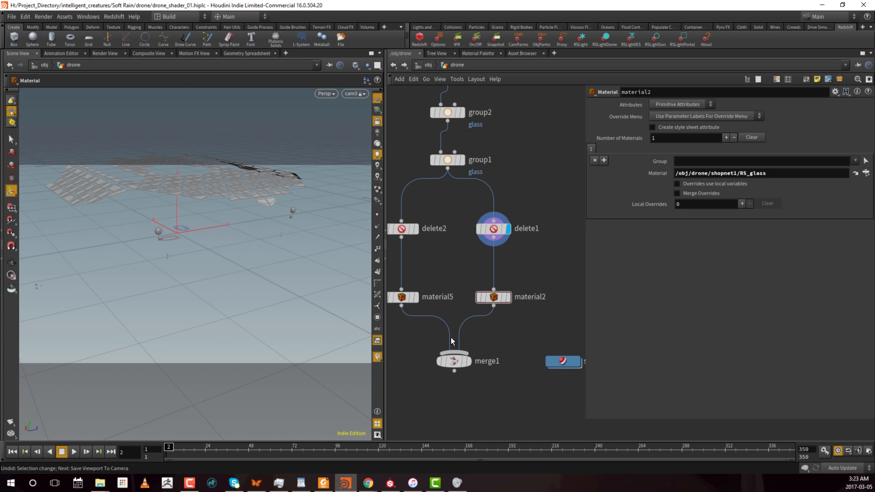
mouse_move(452, 349)
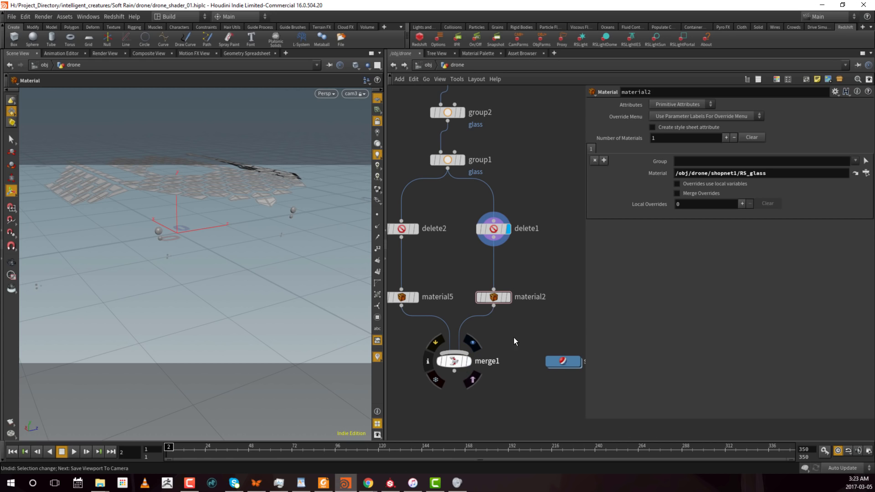
middle_drag(533, 319, 465, 315)
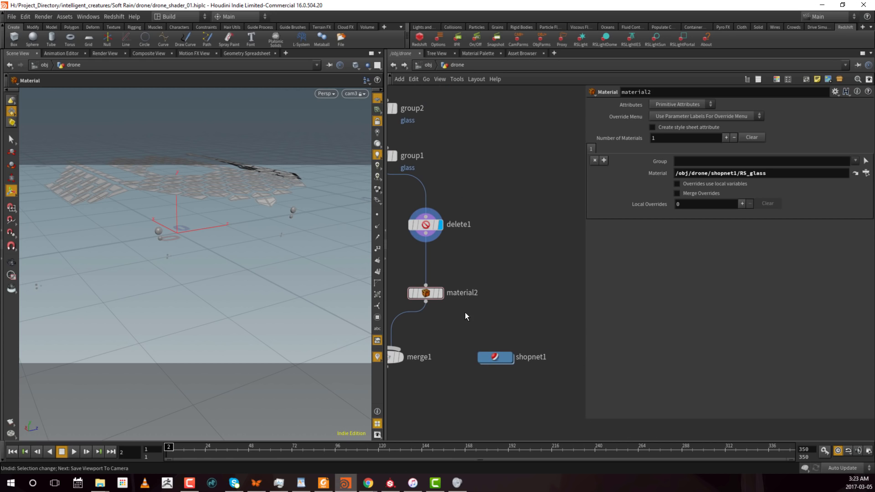
Enter shopnet1 and open the redshift_vopnet1 network inside the RS_glass material
drag(535, 303, 469, 379)
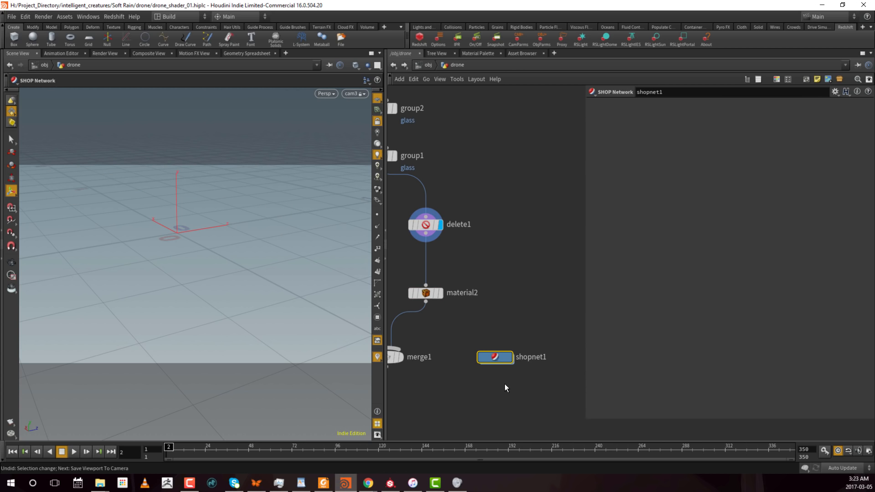
key(Return)
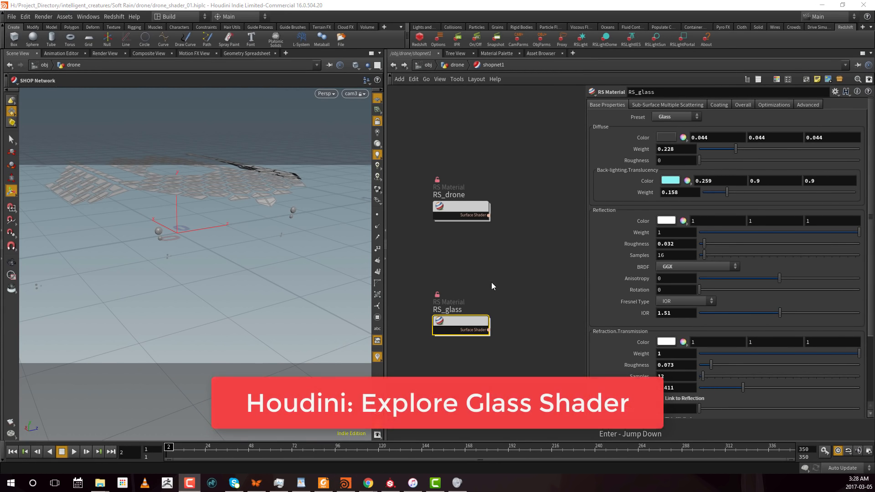
middle_drag(492, 282, 513, 237)
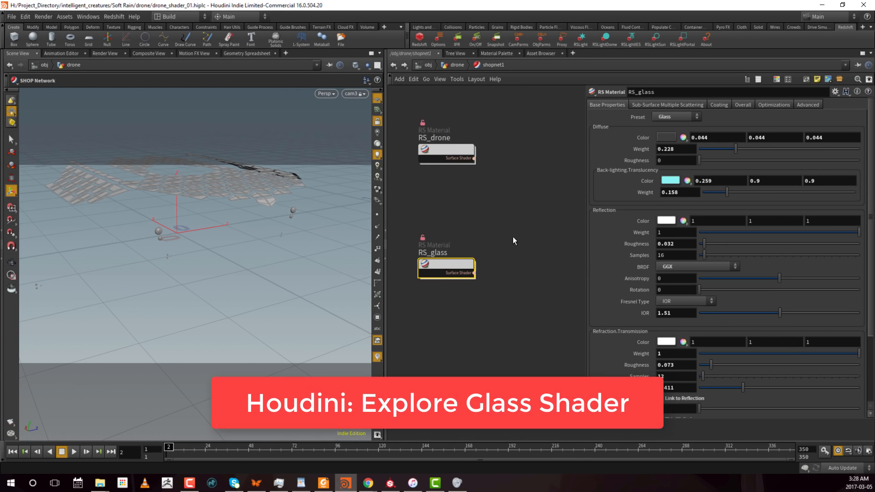
middle_drag(508, 207, 532, 242)
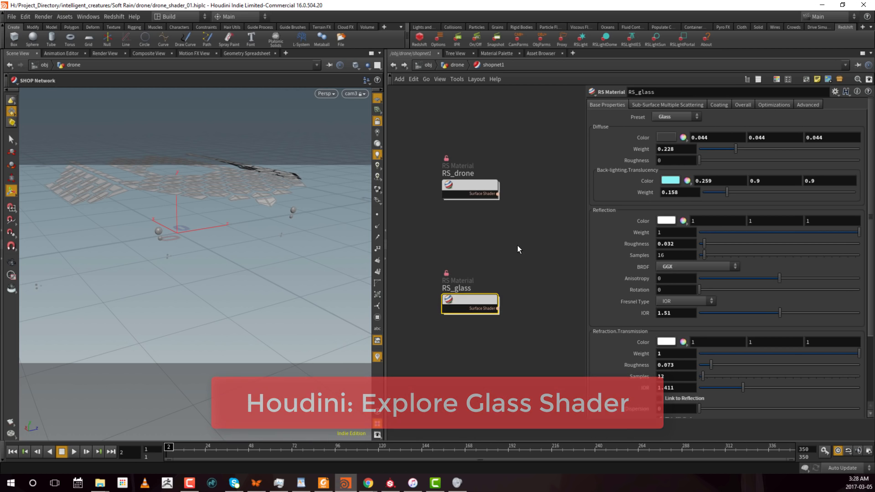
key(Return)
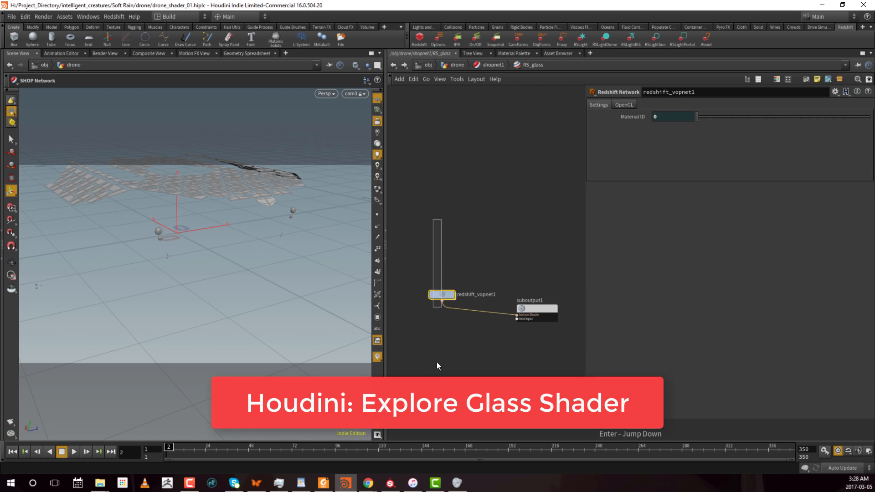
key(Return)
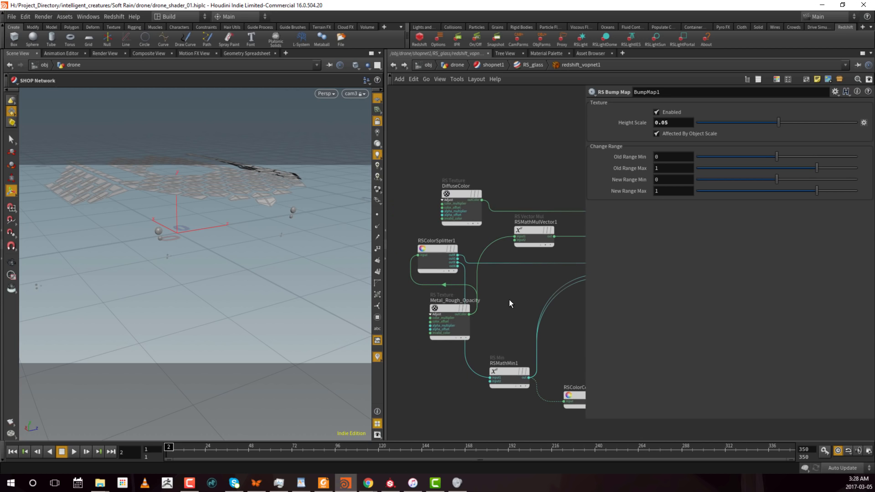
Reposition the Metal_Rough_Opacity texture node slightly down and left, and nudge RSColorSplitter1 left above it
drag(445, 309, 425, 322)
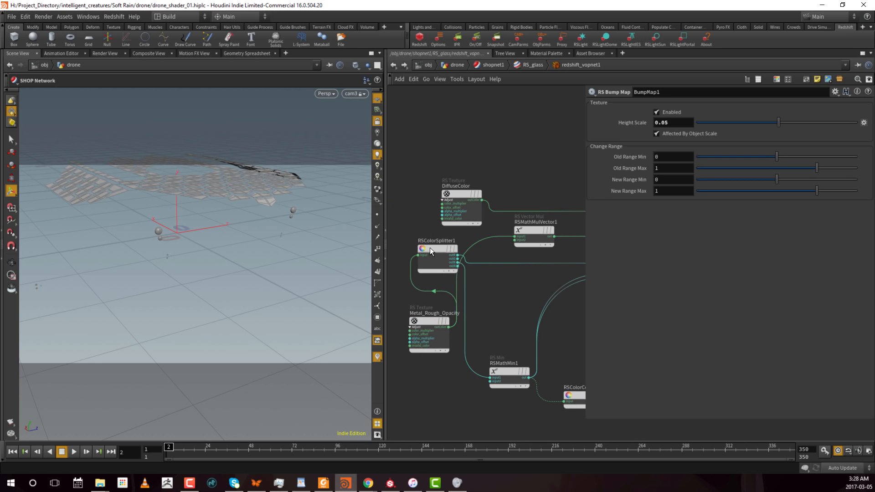
drag(431, 247, 428, 250)
middle_drag(494, 288, 495, 283)
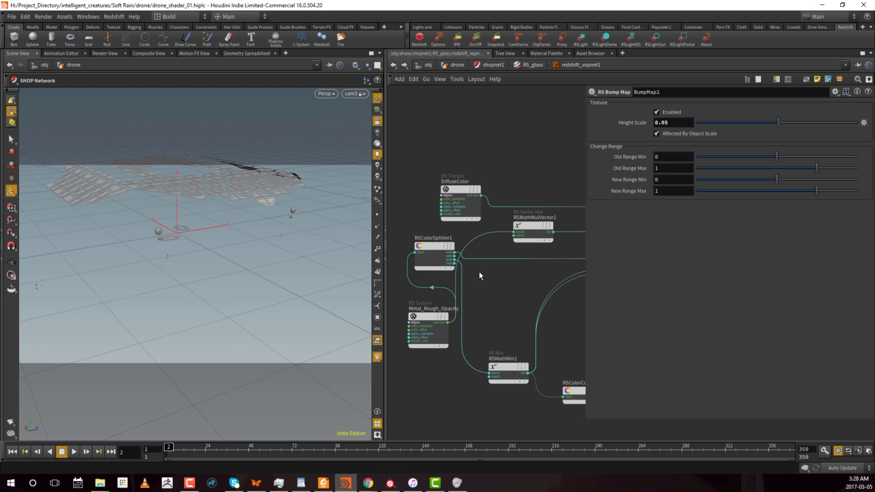
mouse_move(449, 249)
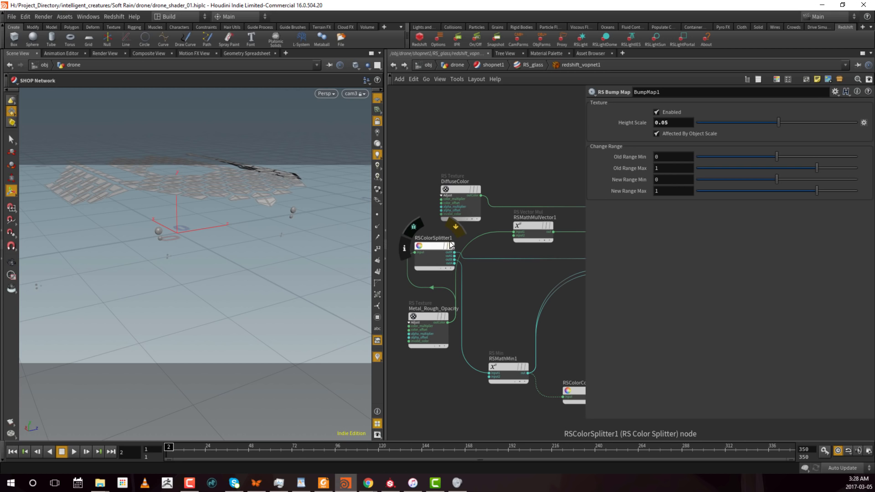
Trace the connections from RSColorSplitter1 and RSMathMulVector1 through RSColorSplitter2 into Material1
middle_drag(511, 284, 480, 284)
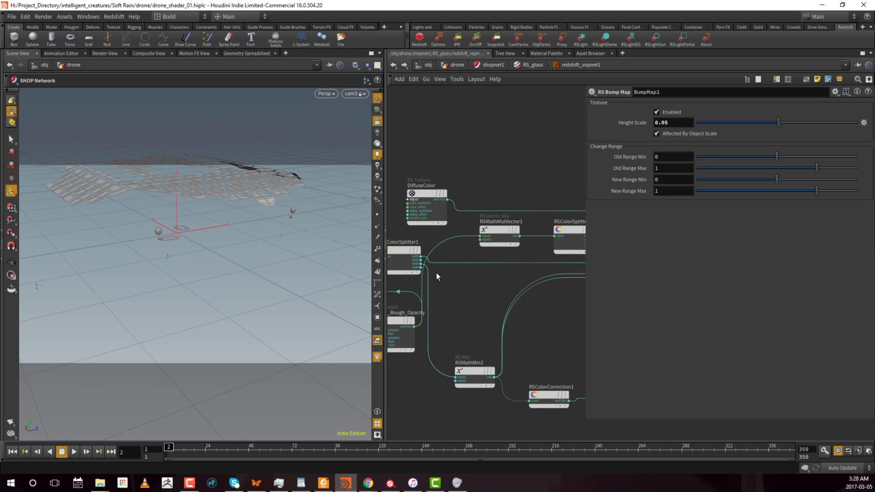
middle_drag(481, 297, 459, 295)
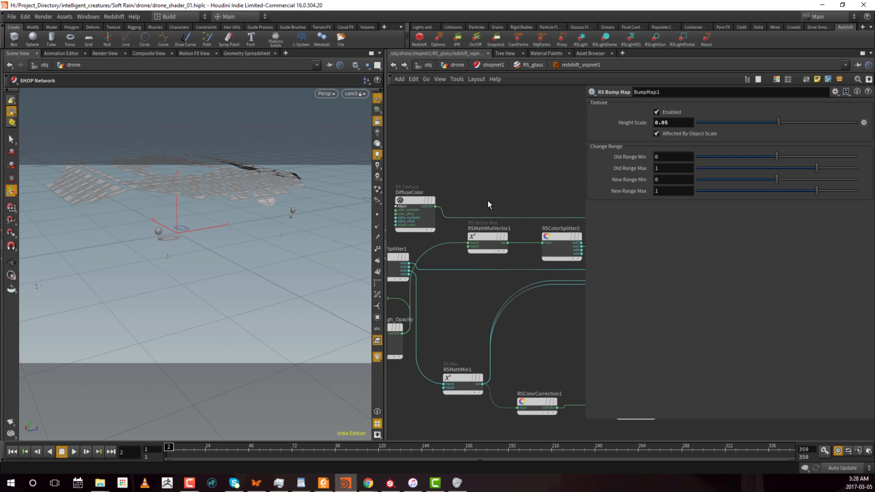
middle_drag(474, 216, 436, 220)
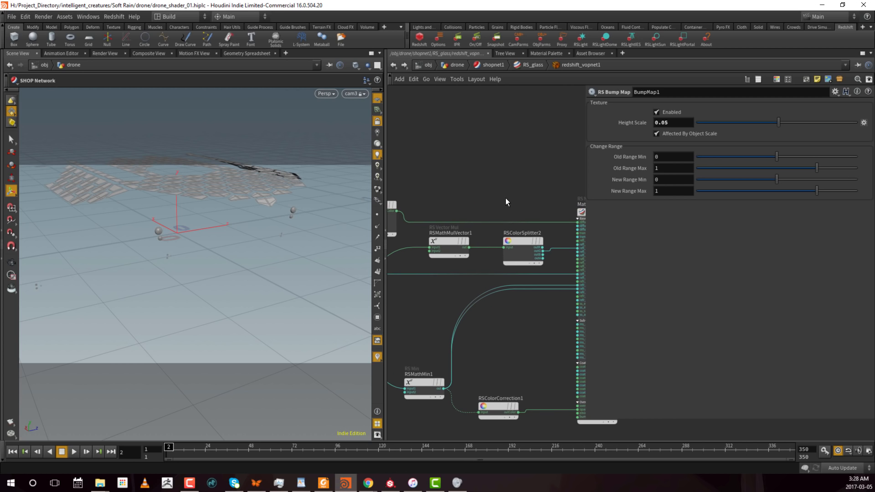
middle_drag(505, 202, 501, 181)
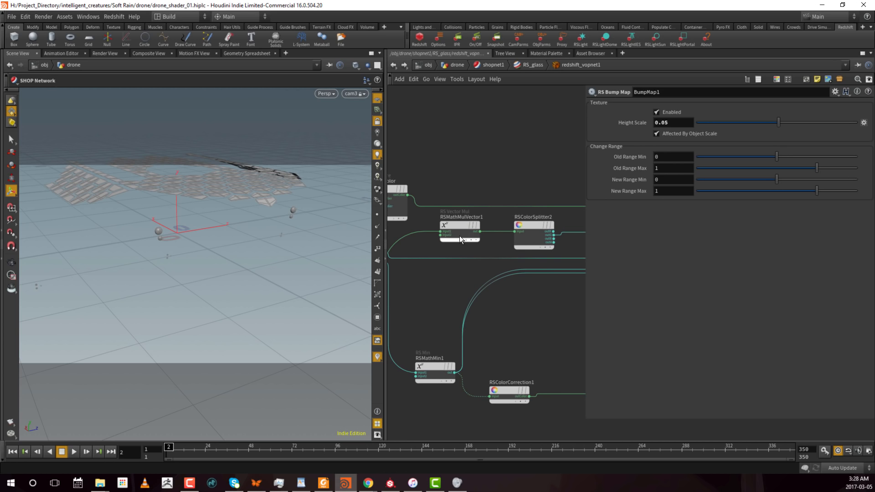
mouse_move(475, 226)
middle_drag(556, 219, 492, 219)
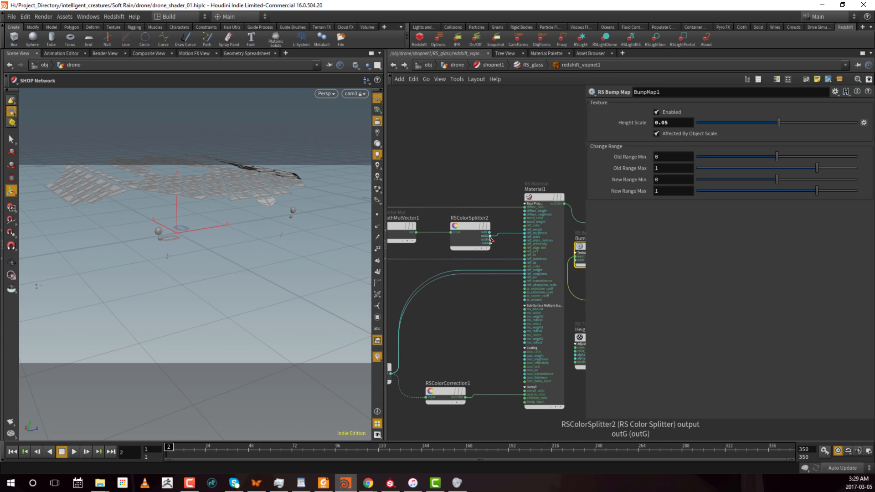
middle_drag(487, 160, 641, 127)
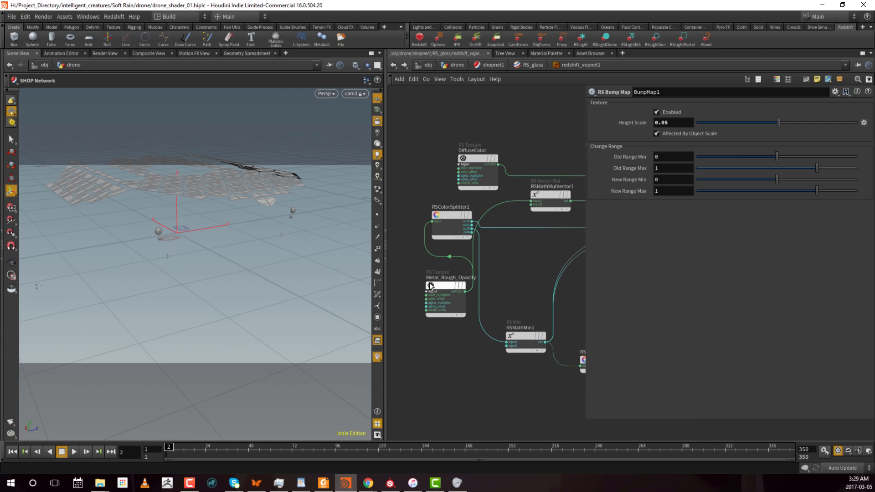
Inspect the texture settings of Metal_Rough_Opacity and the Input 2 values of RSMathMulVector1
mouse_move(432, 286)
click(438, 303)
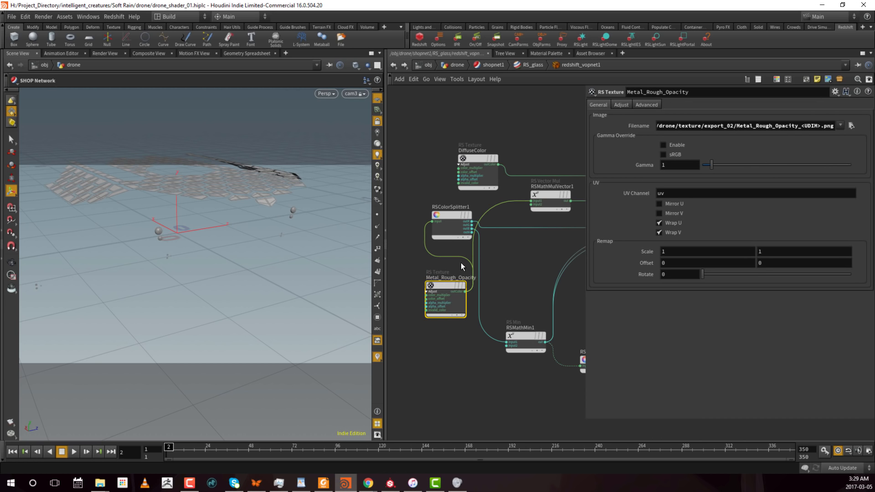
middle_drag(483, 272, 442, 284)
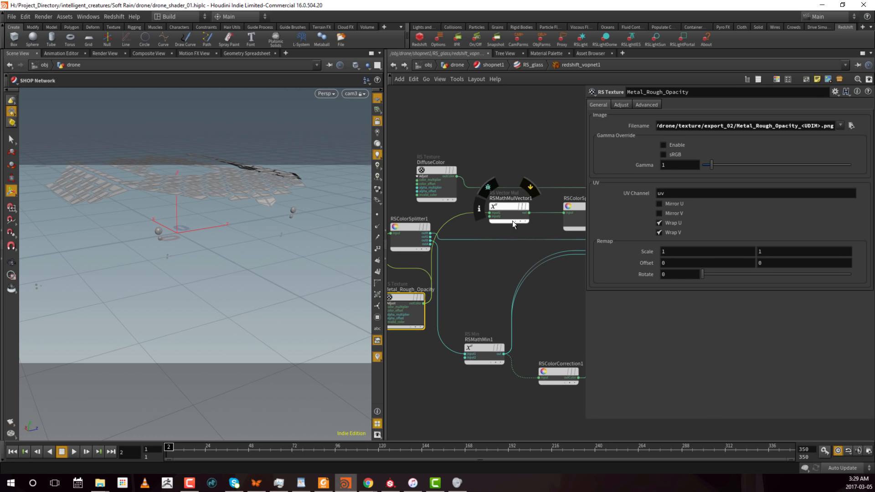
click(506, 211)
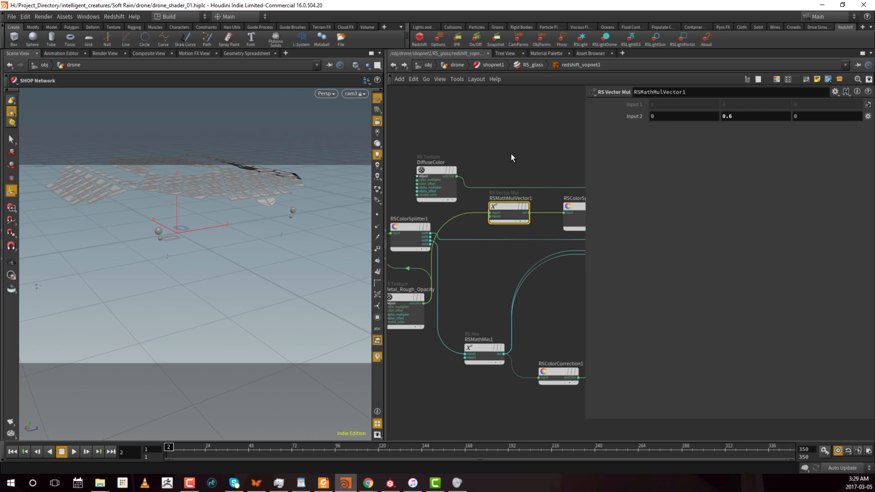
Follow RSColorSplitter2's output to Material1's refl_roughness input and select RSMathMulVector1 together with RSColorSplitter2
middle_drag(511, 154, 445, 157)
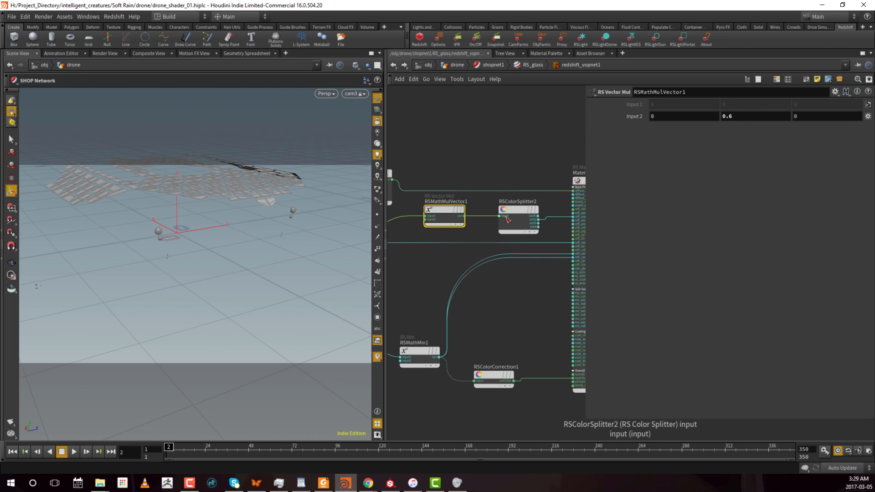
mouse_move(516, 215)
middle_drag(521, 192, 471, 186)
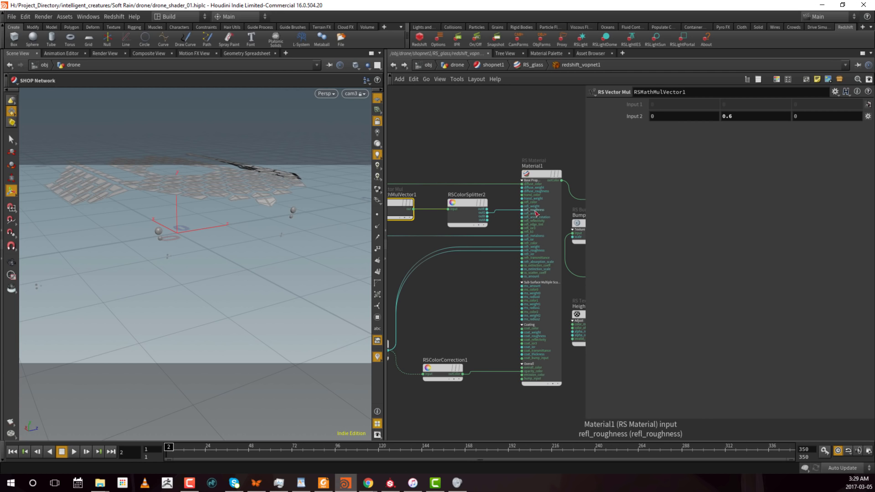
middle_drag(389, 138, 486, 117)
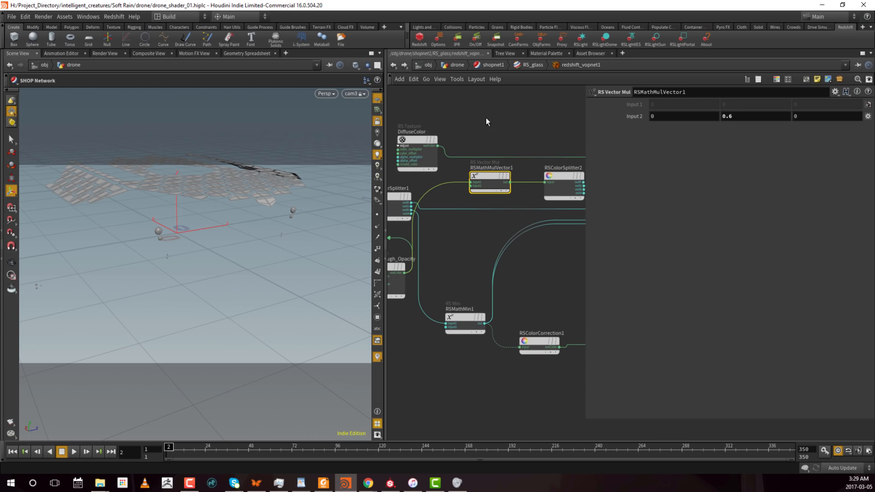
drag(472, 137, 577, 210)
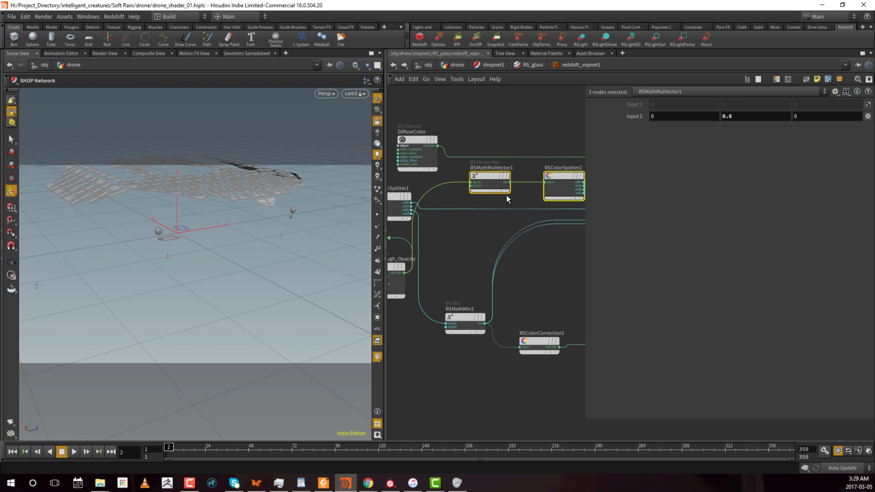
Examine how the Metal_Rough_Opacity texture branches through the color splitters toward Material1
middle_drag(475, 261, 517, 256)
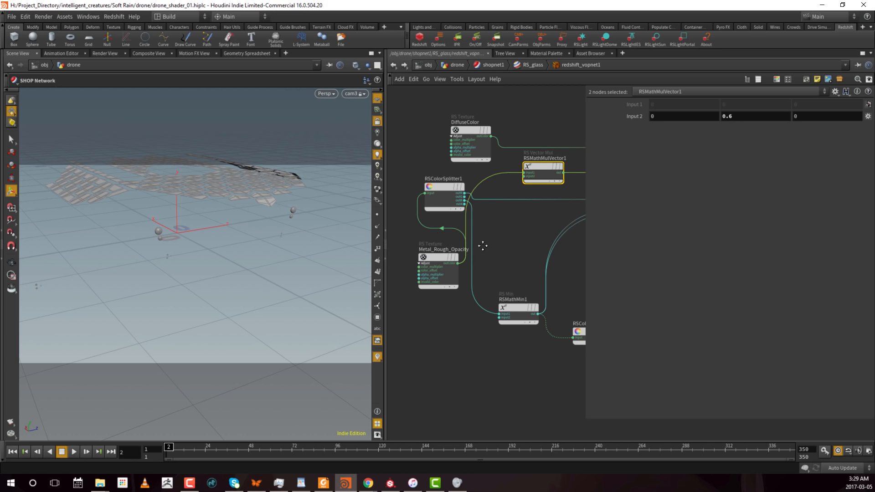
middle_drag(481, 247, 505, 241)
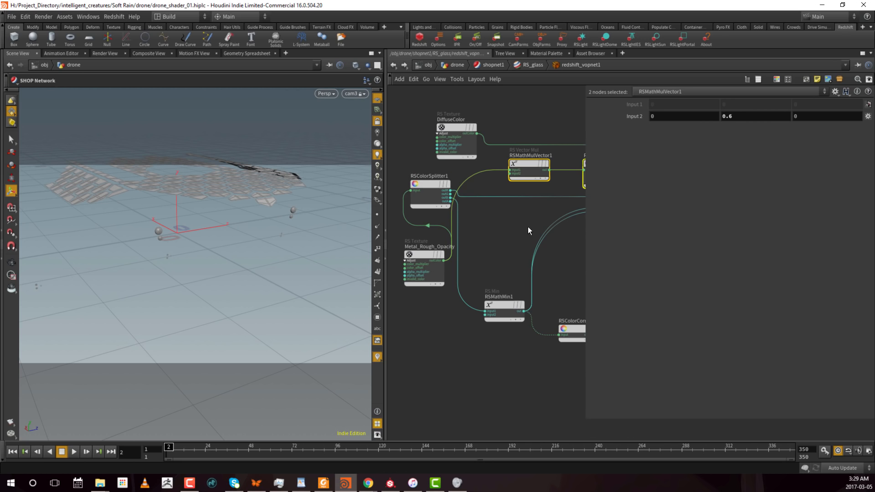
middle_drag(523, 229, 509, 232)
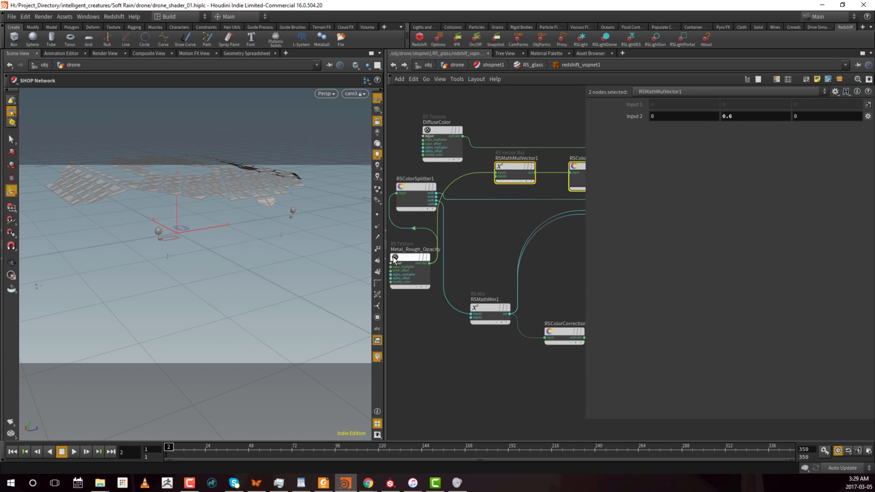
middle_drag(570, 203, 416, 215)
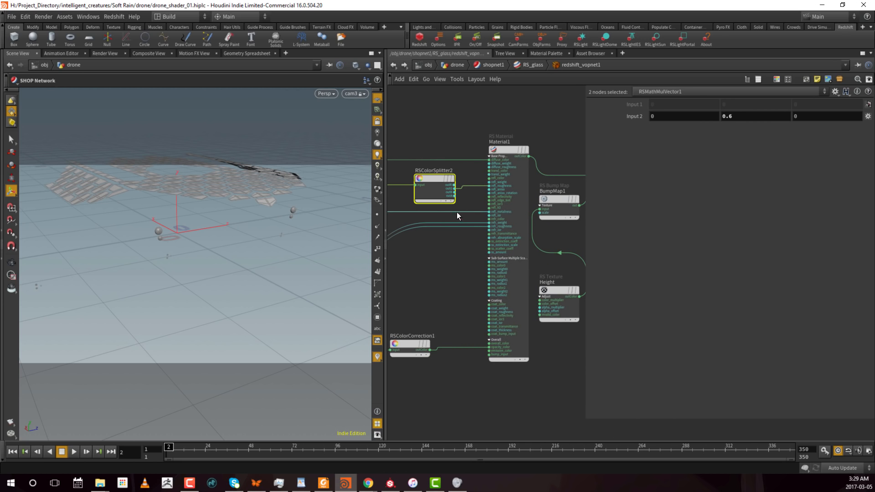
middle_drag(422, 278, 589, 275)
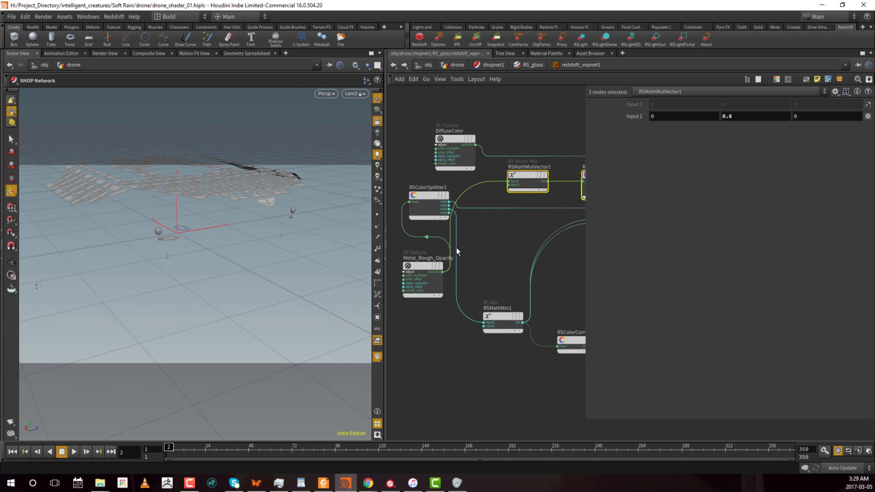
Check the Input 2 value of RSMathMin1 and trace its outputs to Material1
middle_drag(509, 297, 438, 257)
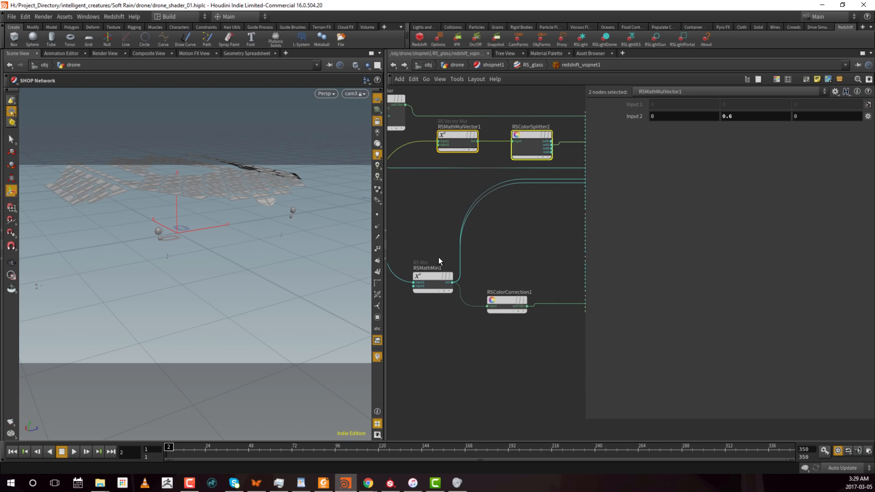
click(430, 280)
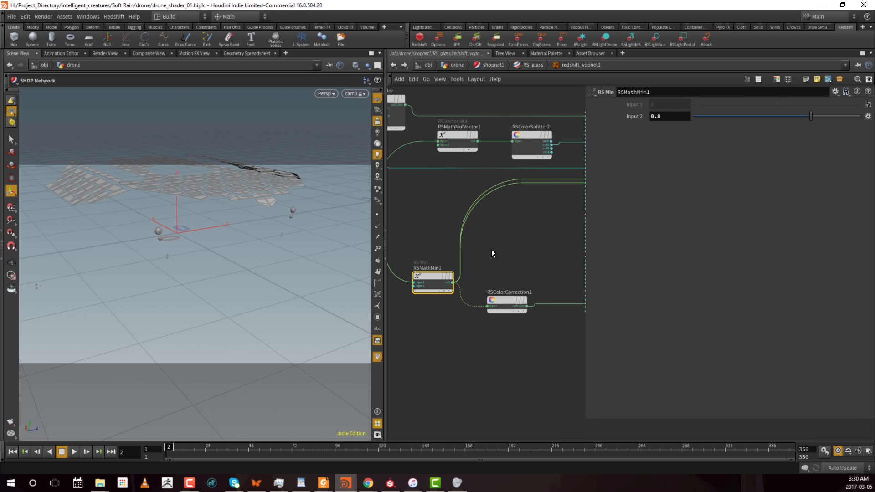
middle_drag(535, 247, 474, 279)
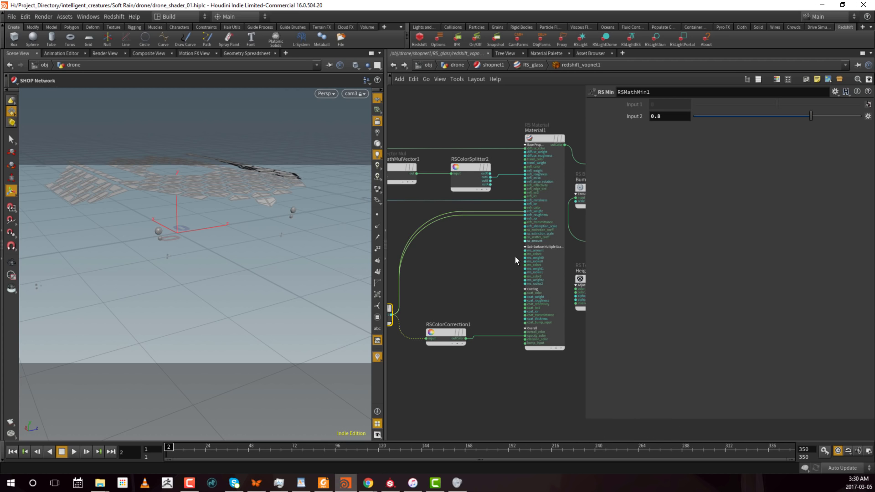
Inspect the gamma and contrast settings of RSColorCorrection1 and its connection to Material1's overall inputs
middle_drag(441, 341, 460, 320)
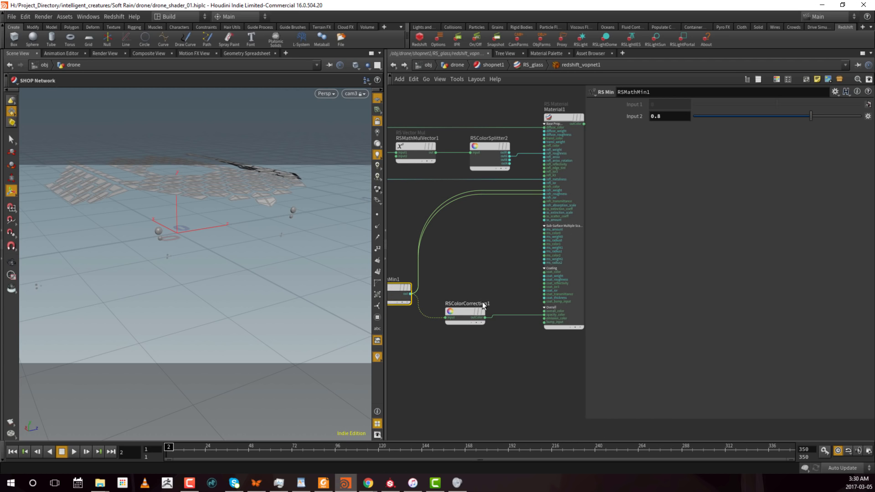
click(463, 313)
middle_drag(473, 284, 413, 289)
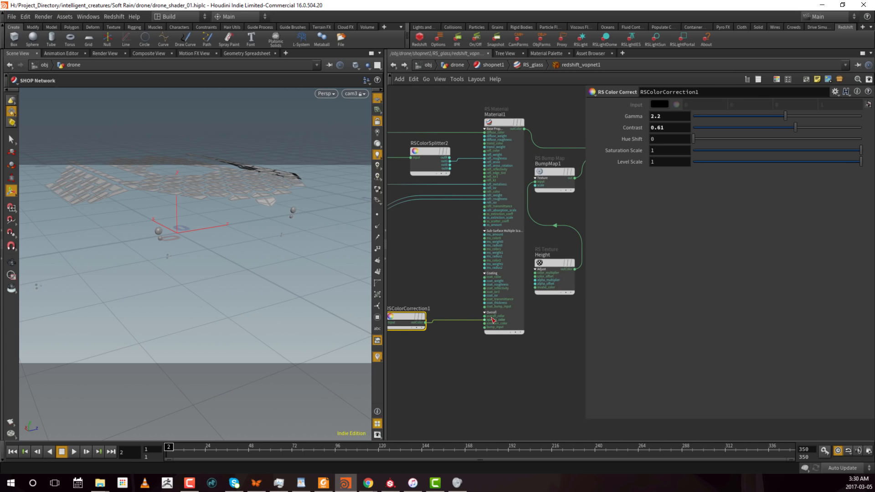
Check BumpMap1's height scale and move the Height texture node up closer beneath BumpMap1
middle_drag(473, 235, 419, 270)
click(498, 203)
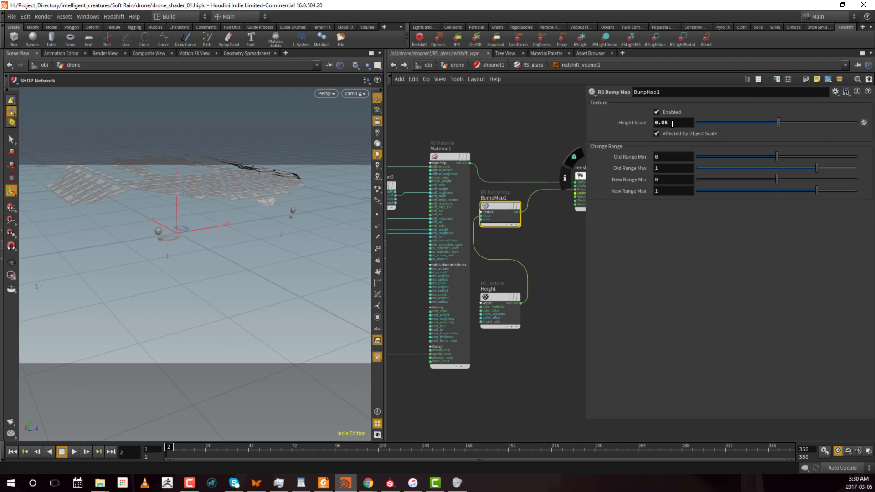
drag(563, 250, 510, 339)
drag(500, 305, 503, 274)
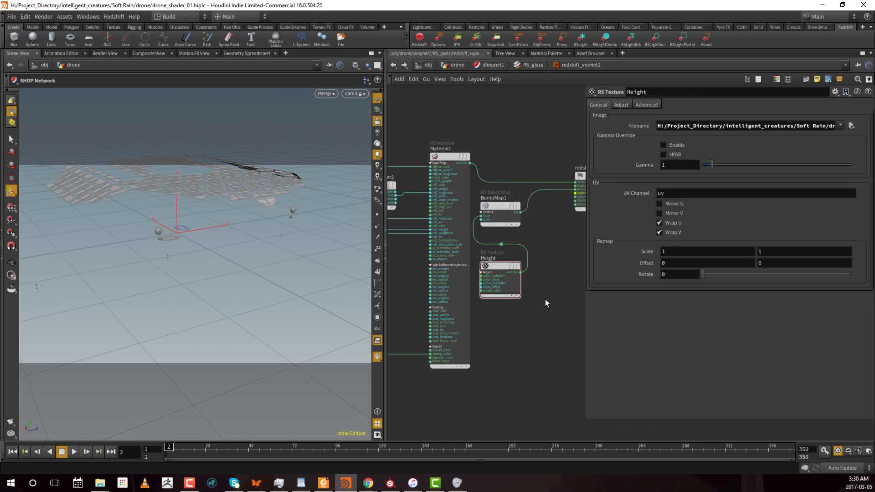
scroll(504, 131, down, 5)
middle_drag(473, 116, 440, 134)
scroll(503, 178, up, 1)
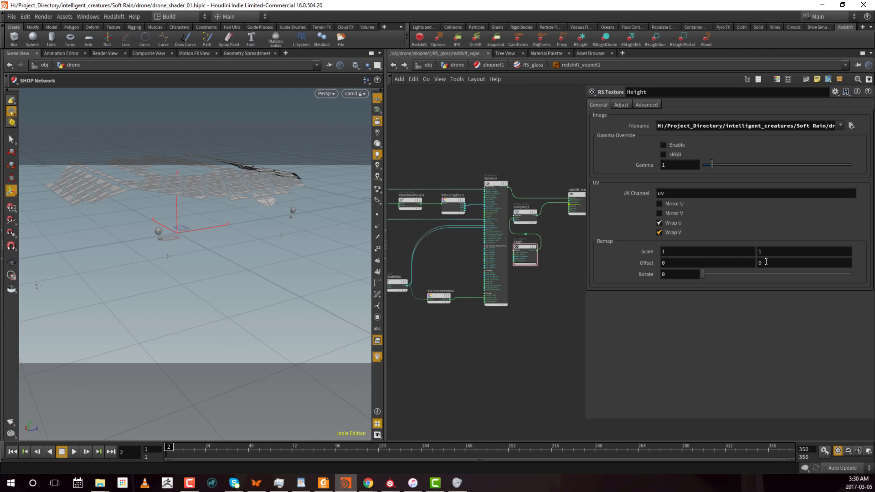
In the out network, set Redshift_ROP2's override resolution to 3840 by 2160 and check its common output options
click(422, 66)
click(512, 257)
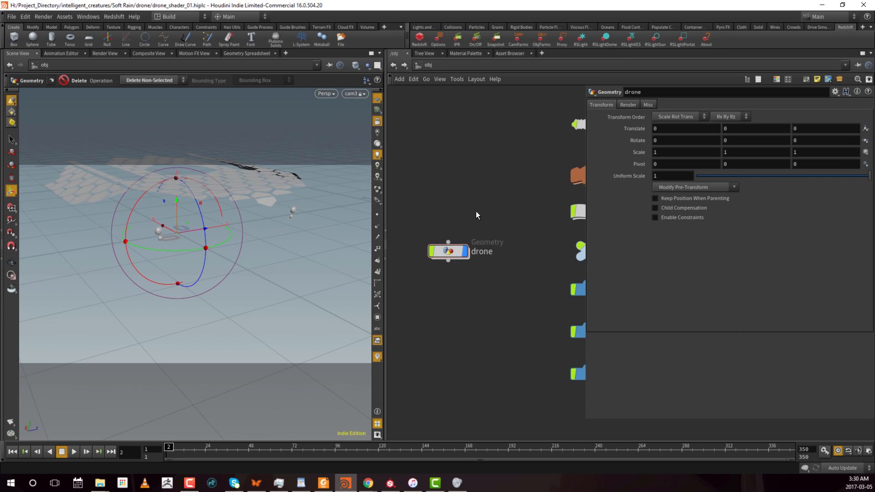
key(3)
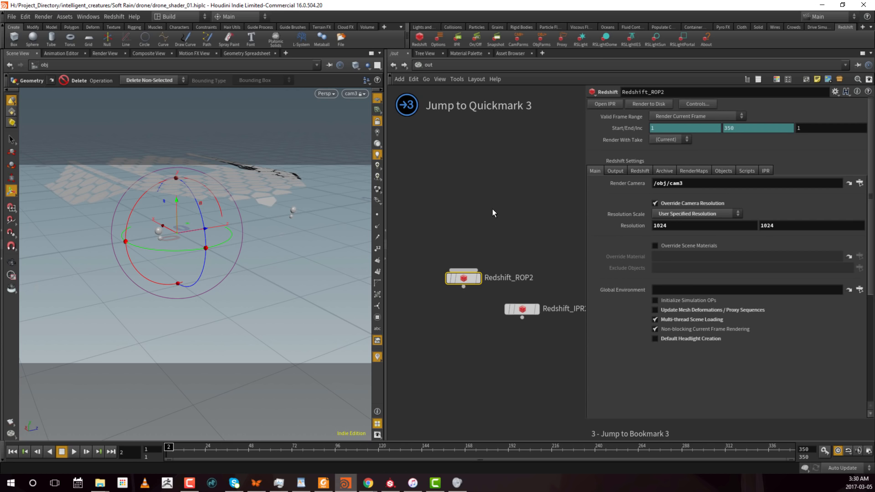
key(1)
key(3)
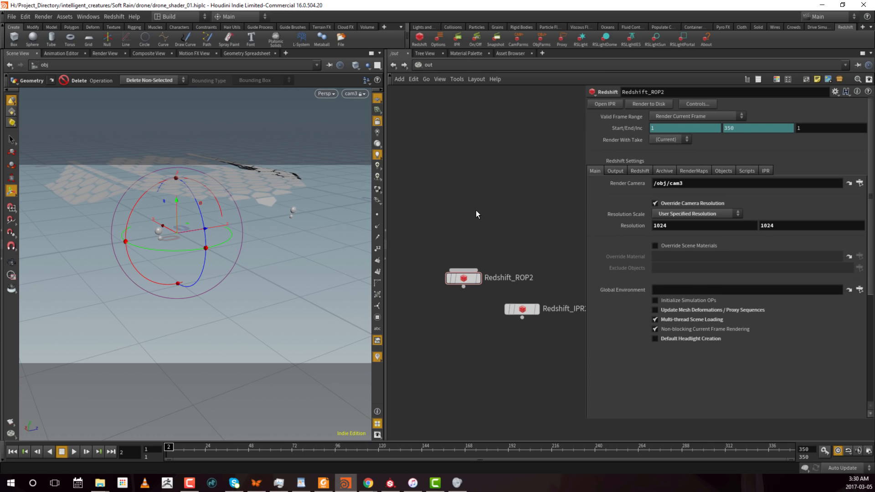
click(473, 278)
middle_drag(471, 108, 446, 100)
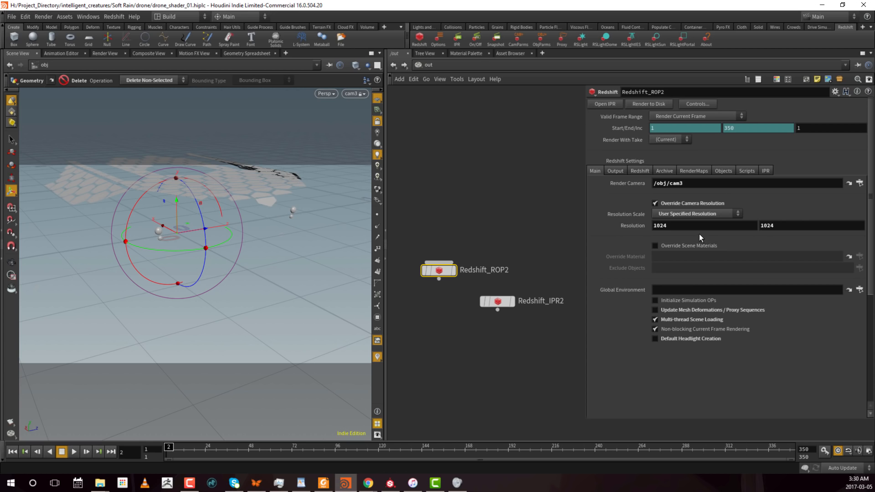
drag(687, 227, 616, 232)
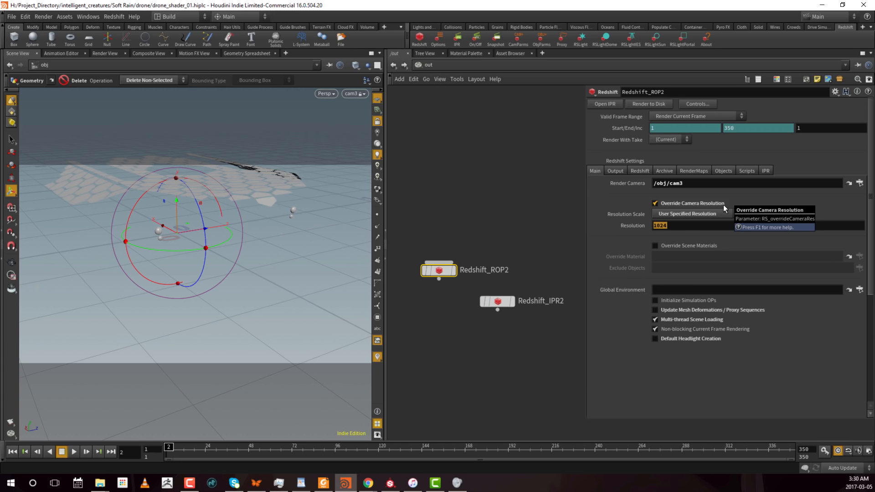
text(3840)
key(Tab)
text(2160)
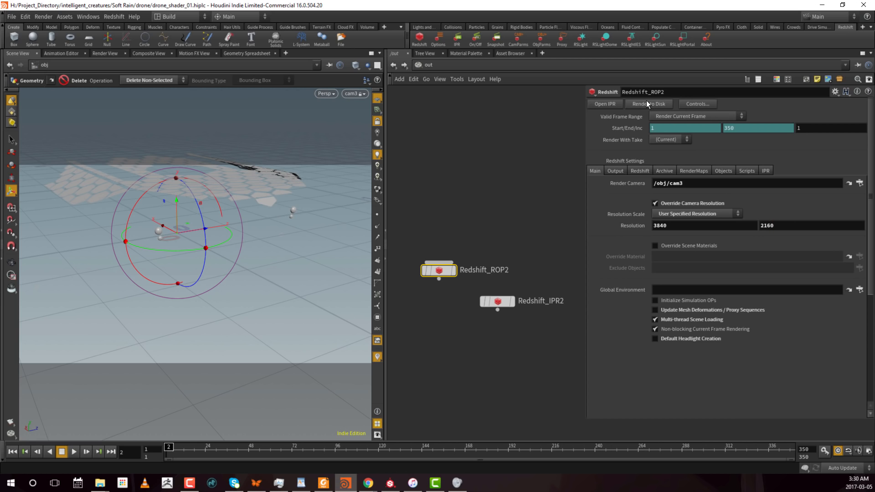
click(616, 171)
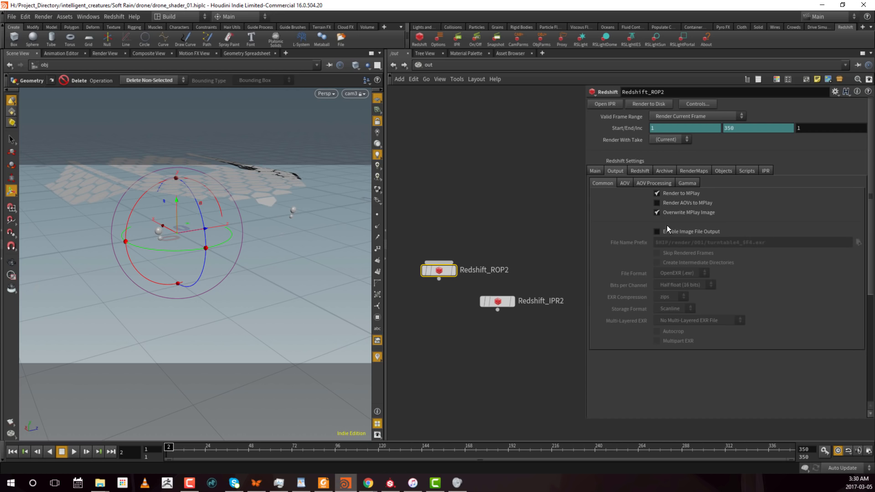
click(596, 171)
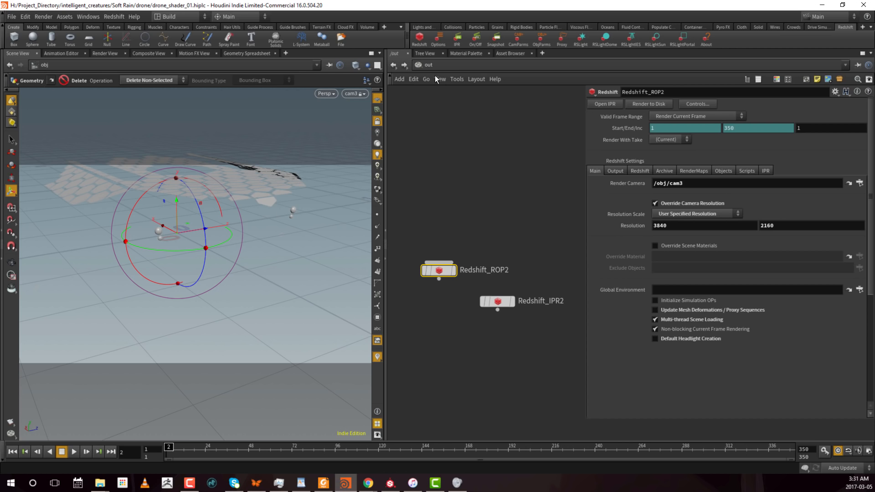
Return to the drone geometry network and make merge1 the displayed node
click(426, 66)
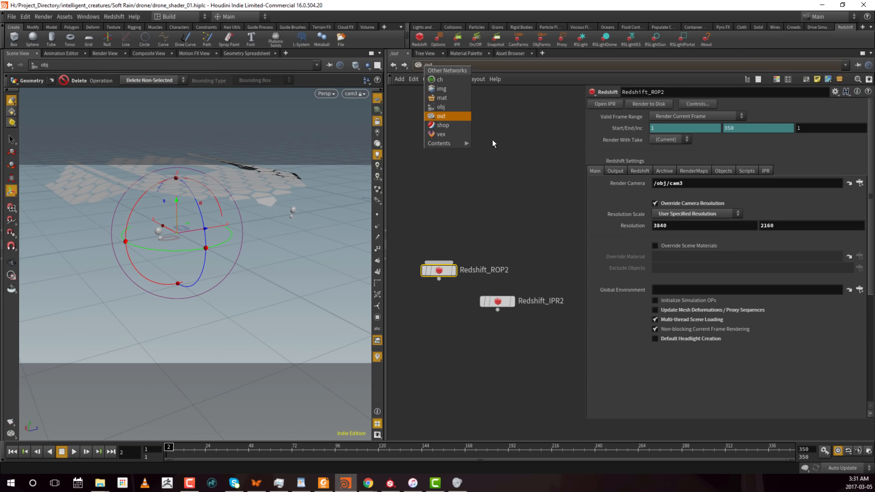
key(2)
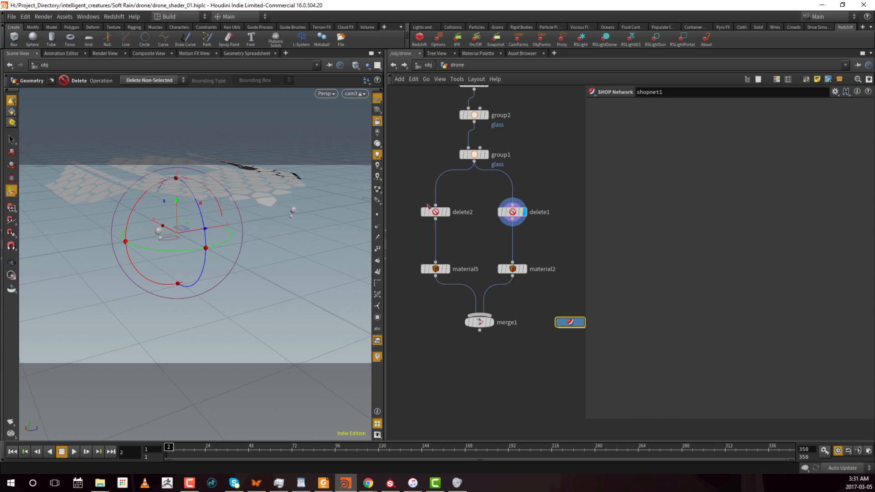
click(480, 322)
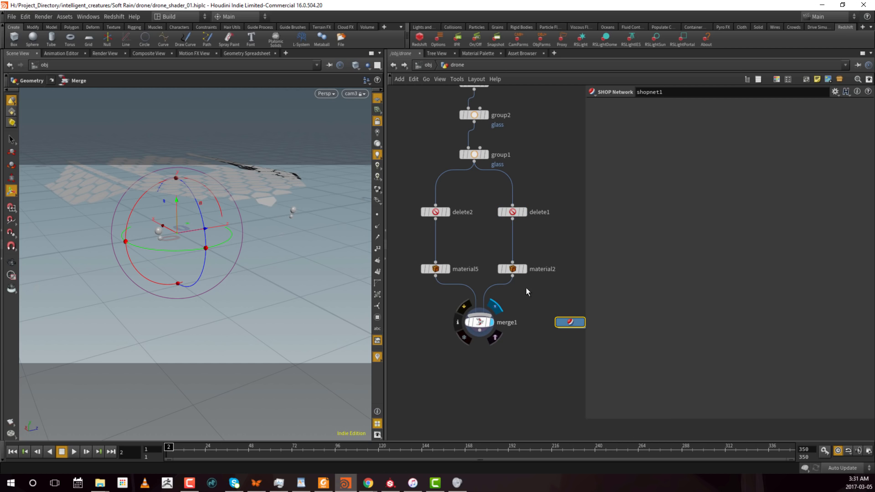
Reframe the whole drone through cam3 and render the current frame with Redshift_ROP2
key(3)
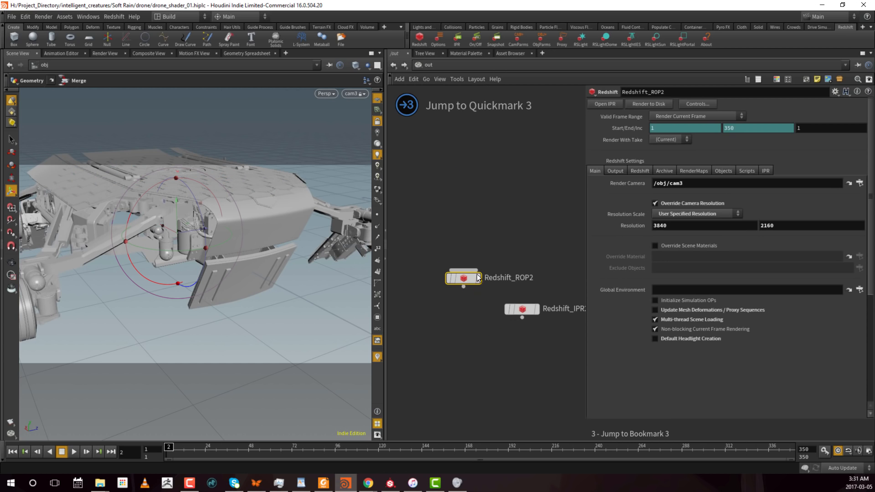
alt+middle_drag(291, 226, 319, 242)
alt+middle_drag(256, 229, 281, 229)
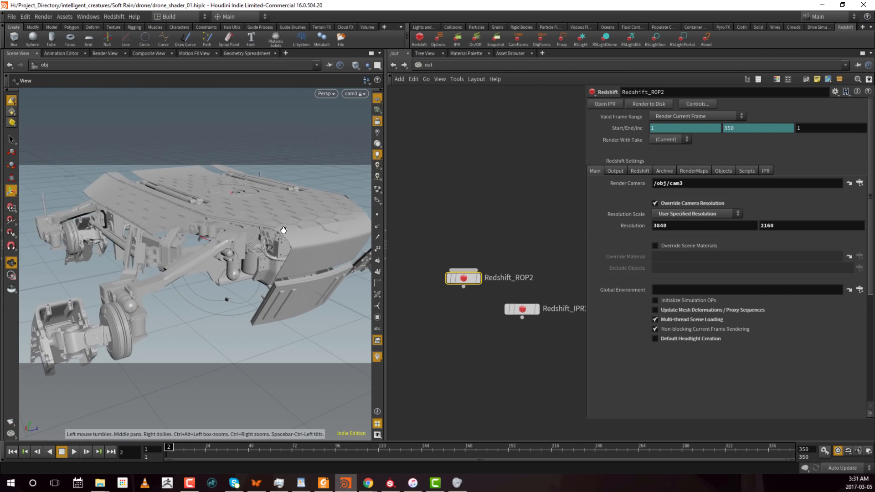
alt+right_drag(281, 228, 263, 241)
alt+middle_drag(270, 251, 250, 246)
alt+drag(250, 247, 246, 242)
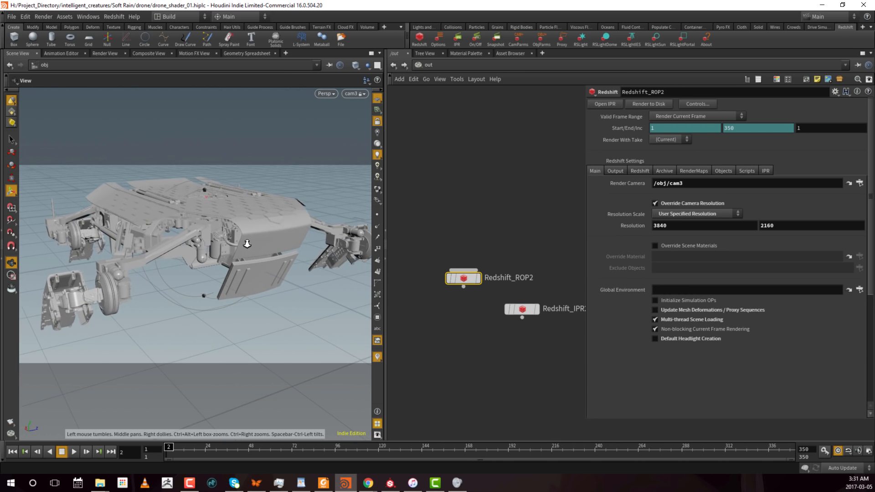
alt+right_drag(246, 242, 311, 228)
click(649, 104)
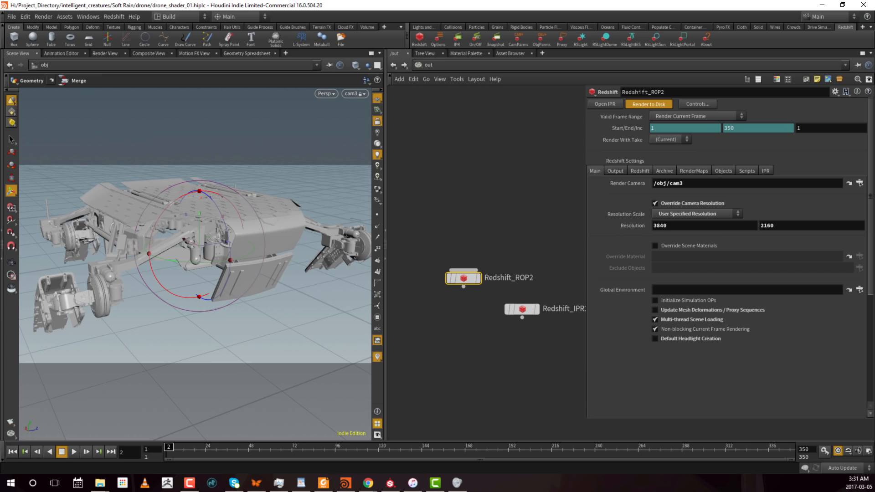
Inspect the finished render in MPlay up close, covering the hexagonal panels, orange body and mechanical arms
middle_drag(423, 111, 371, 170)
middle_drag(347, 213, 378, 182)
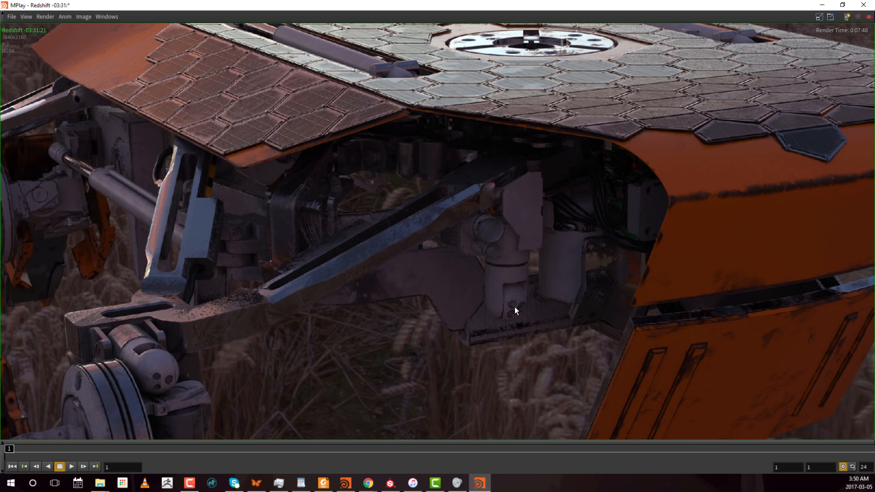
middle_drag(444, 231, 540, 291)
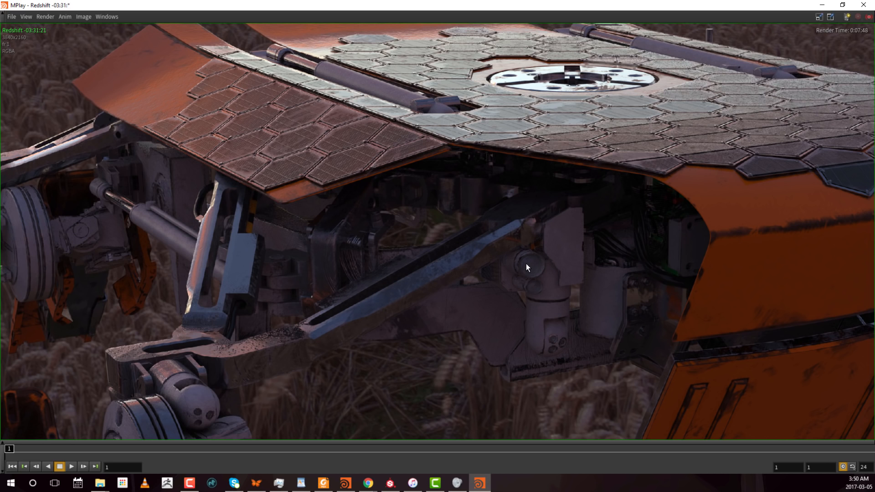
middle_drag(535, 215, 516, 233)
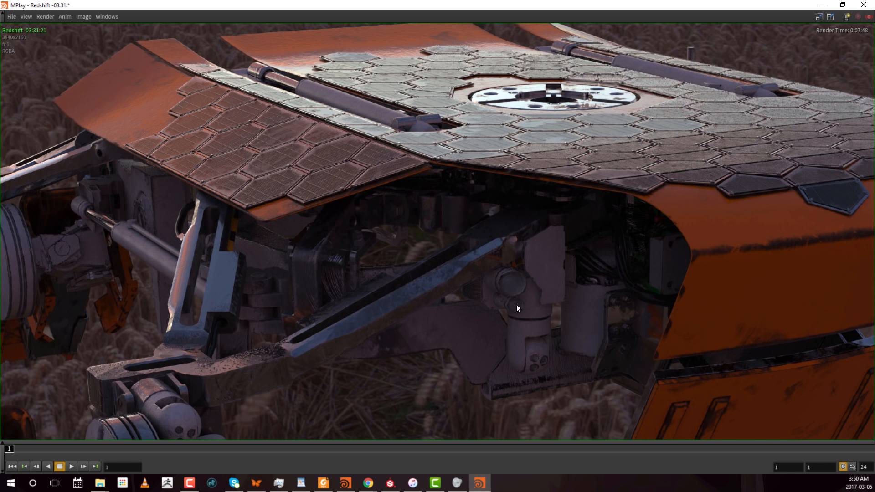
middle_drag(495, 318, 506, 295)
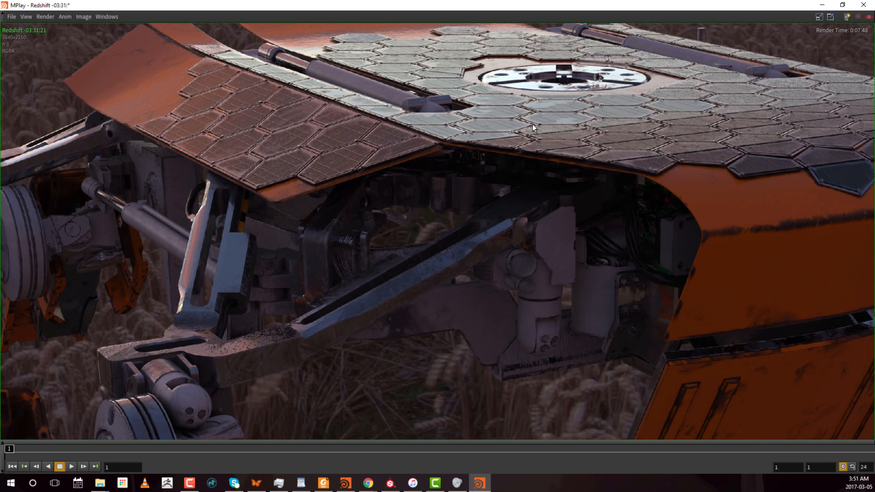
middle_drag(494, 201, 539, 231)
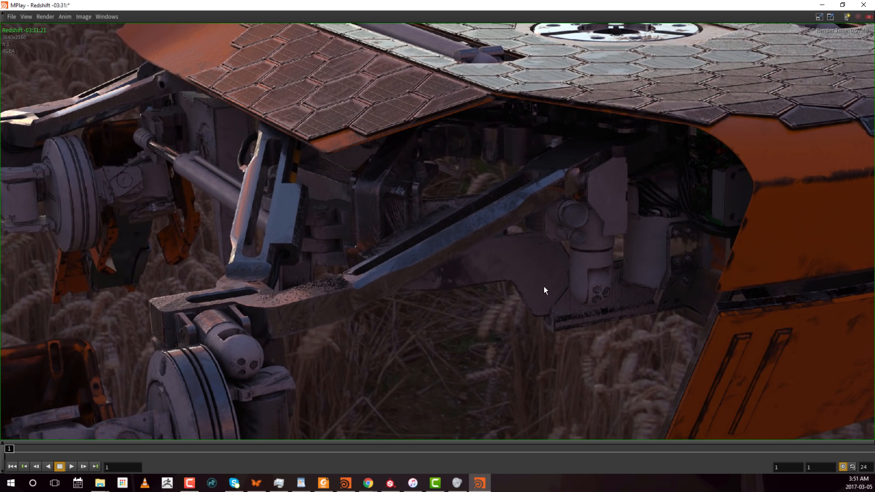